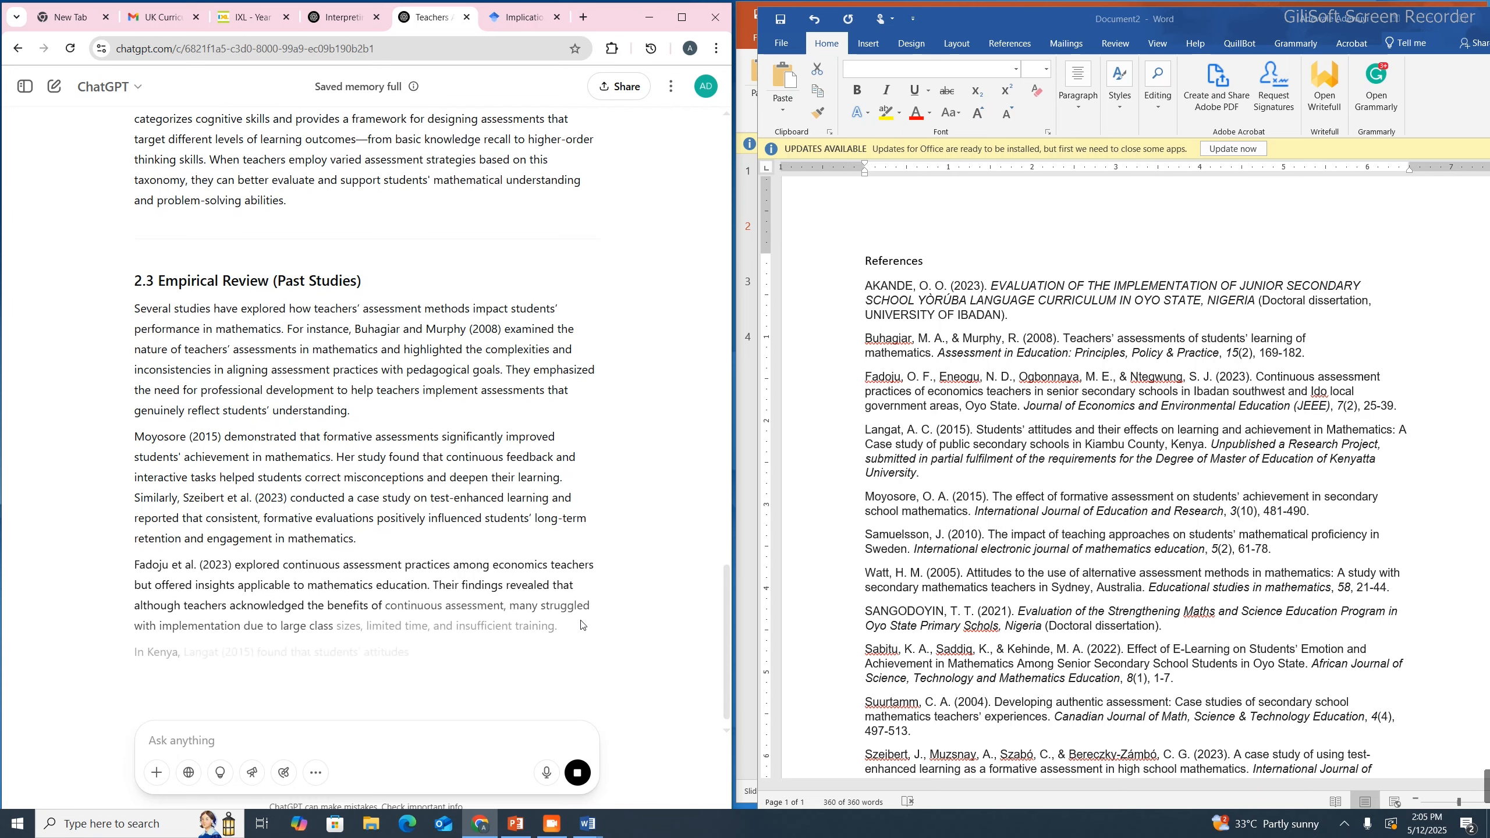
Read through the generated Chapter Two literature review, sections 2.1 to 2.5, and copy the whole response
scroll(583, 624, up, 3)
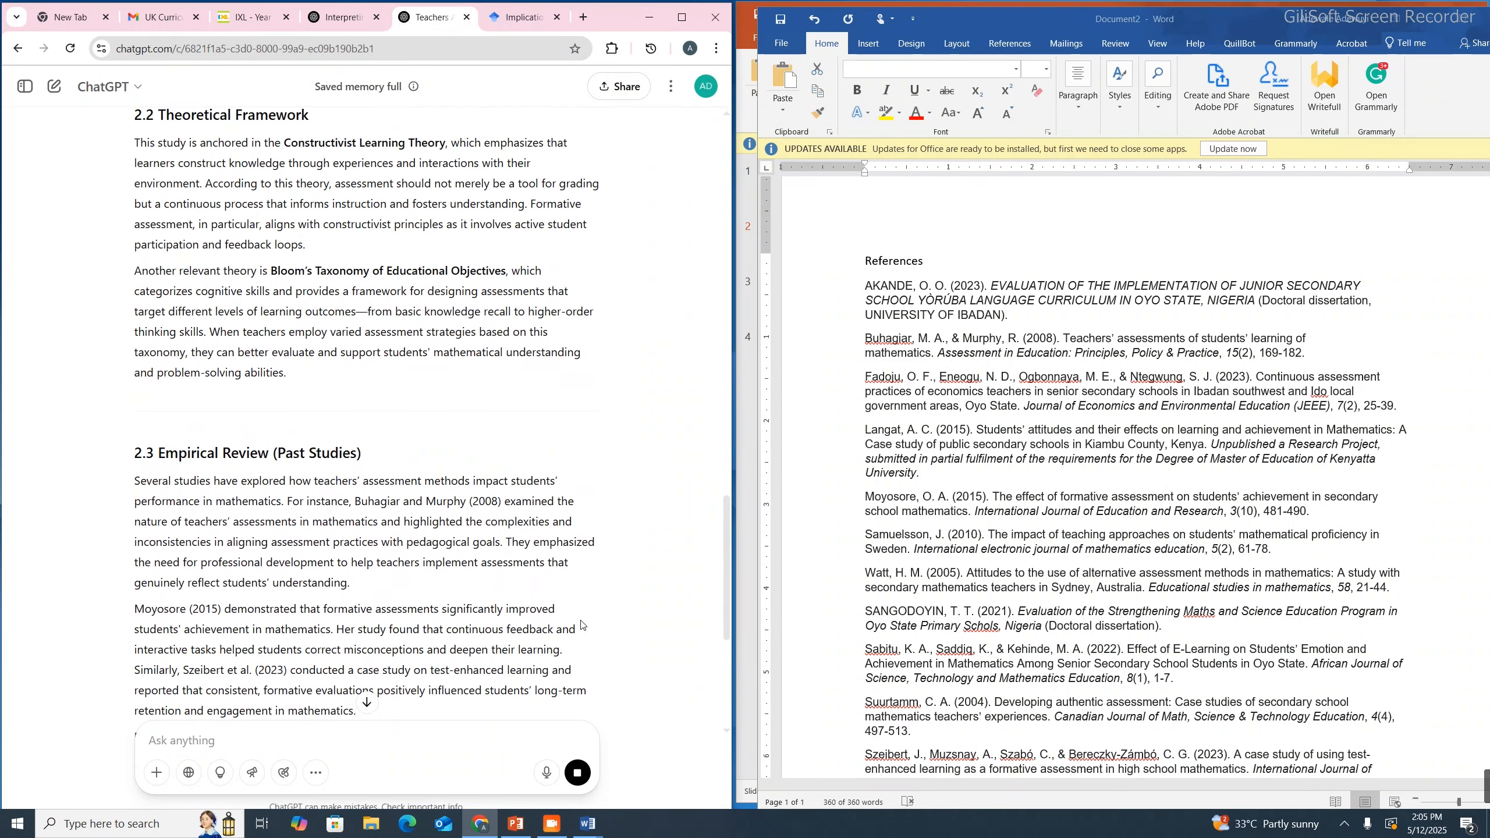
scroll(583, 624, down, 6)
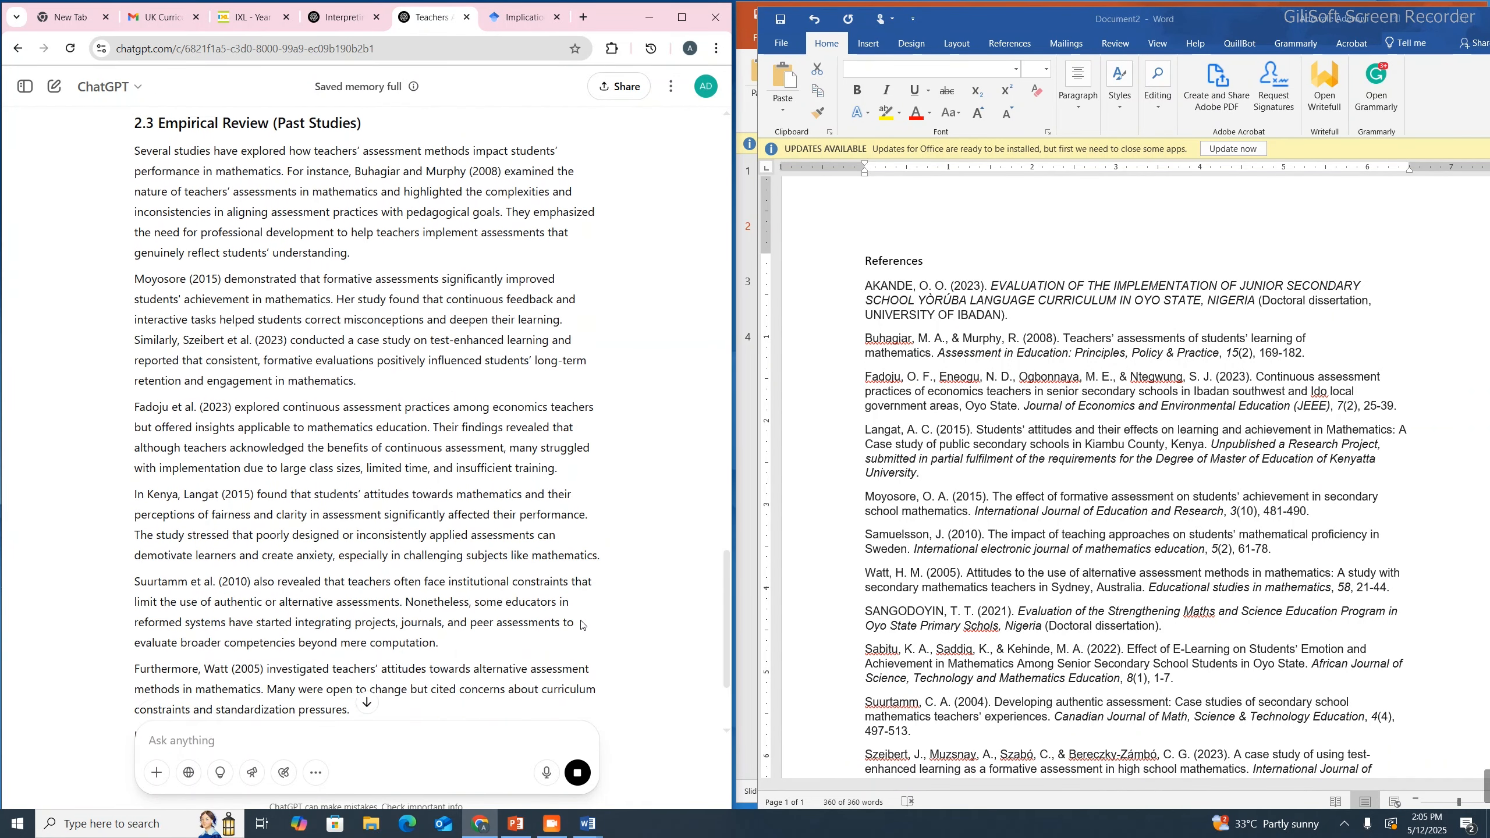
scroll(583, 624, down, 4)
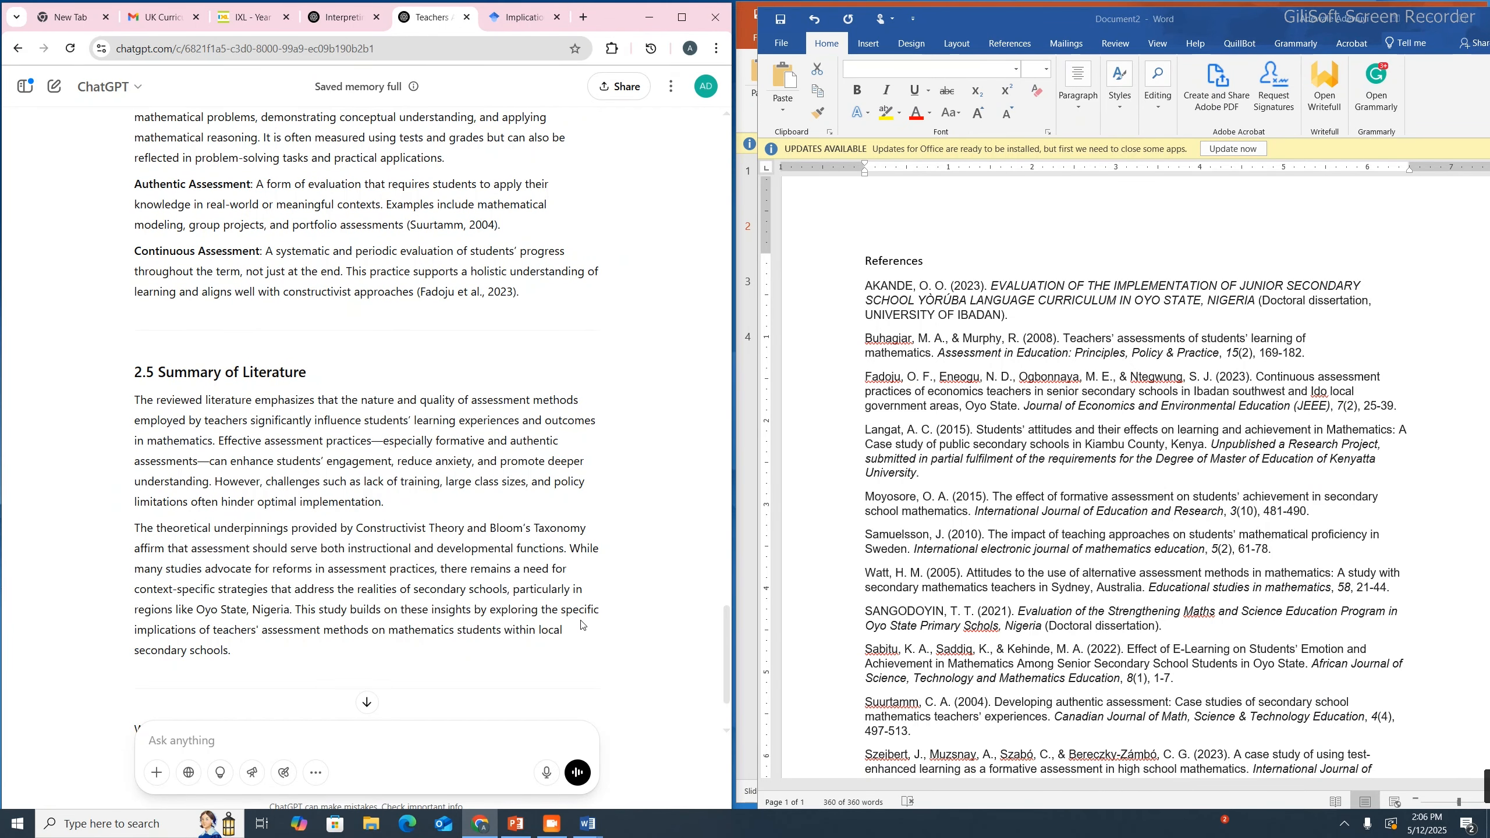
scroll(581, 624, up, 10)
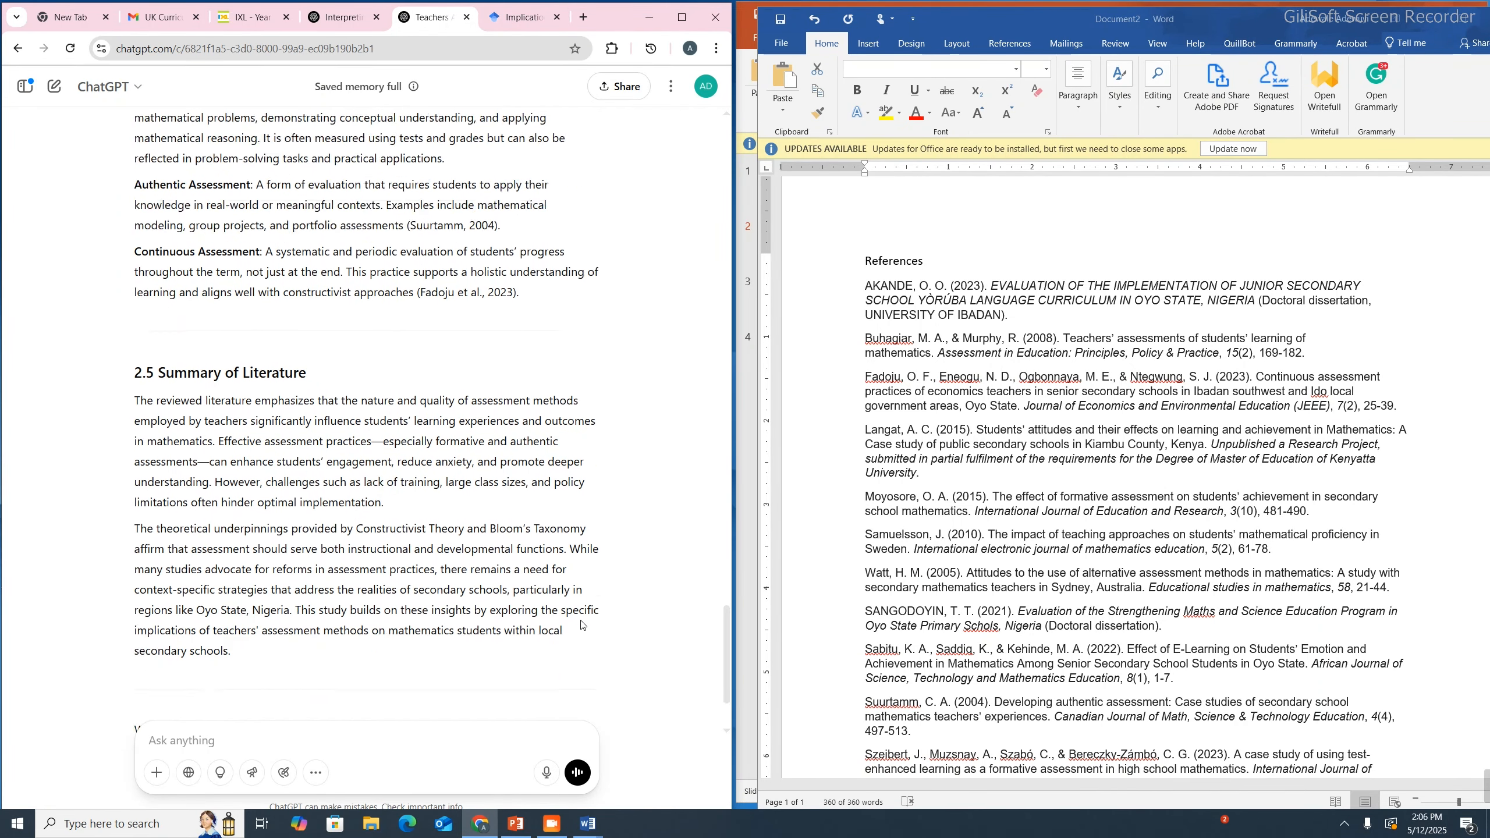
scroll(581, 624, up, 8)
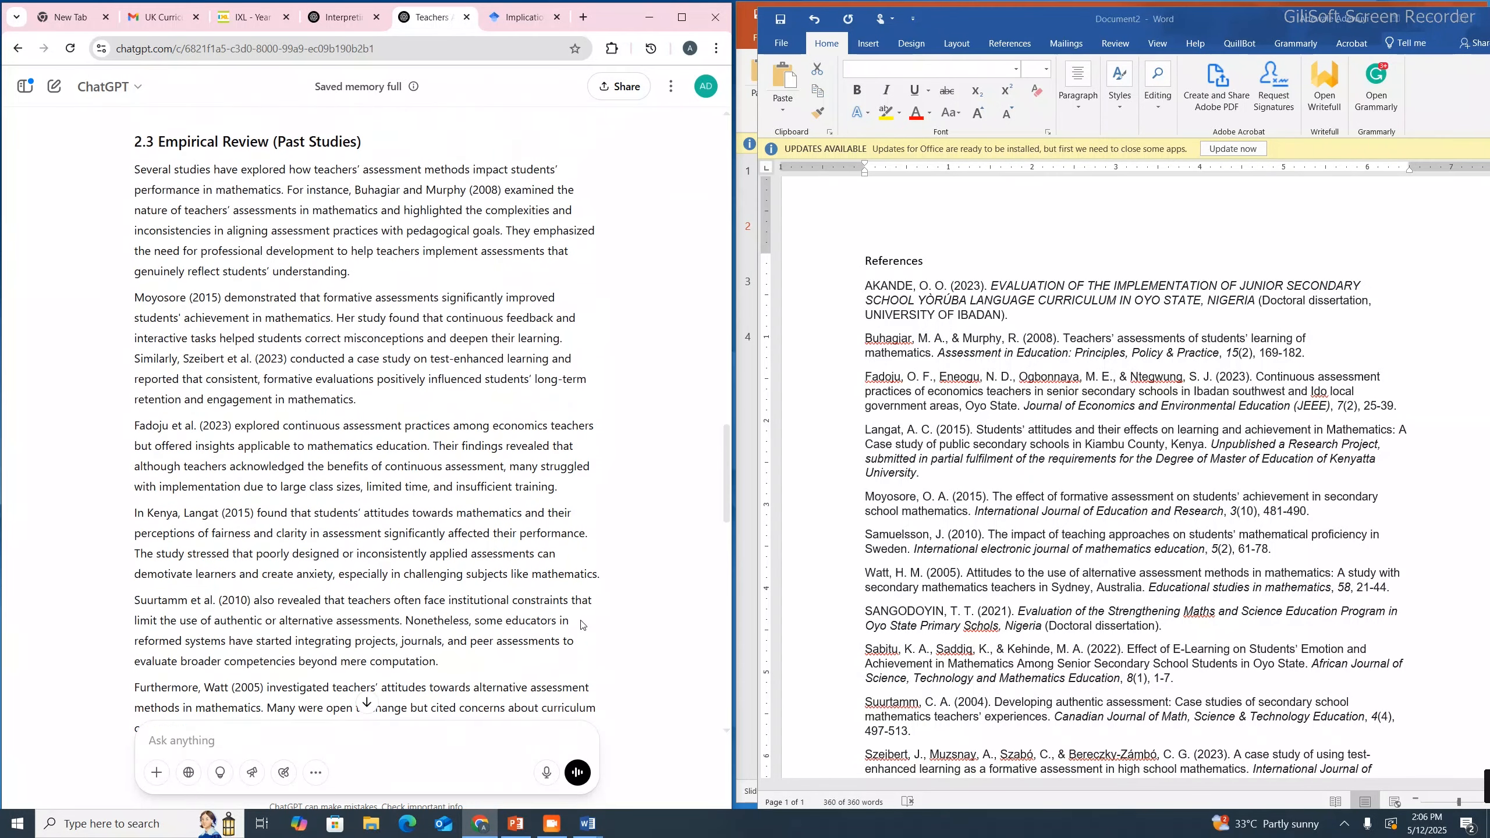
scroll(581, 625, up, 10)
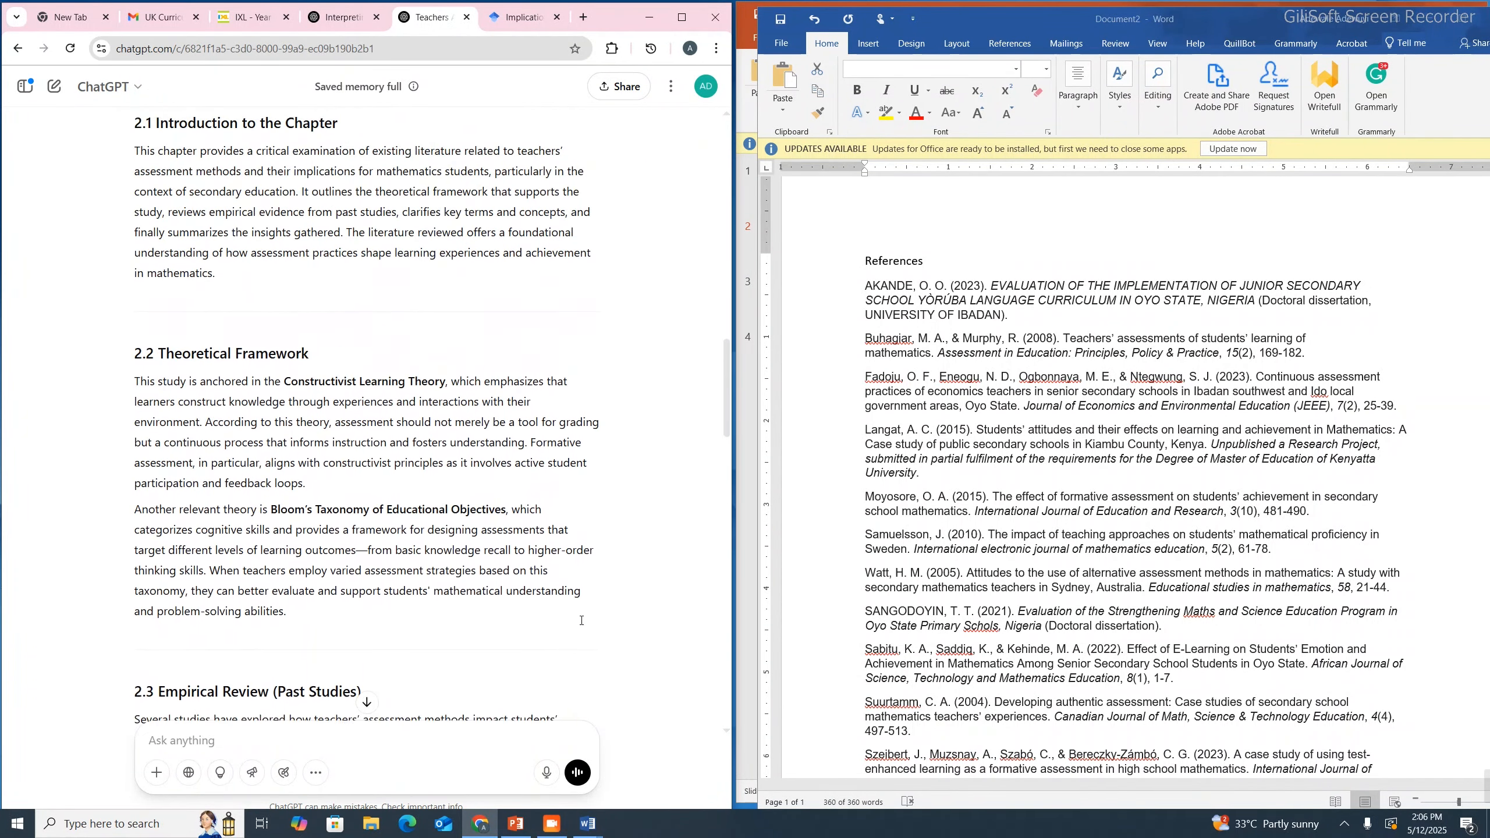
scroll(581, 625, down, 20)
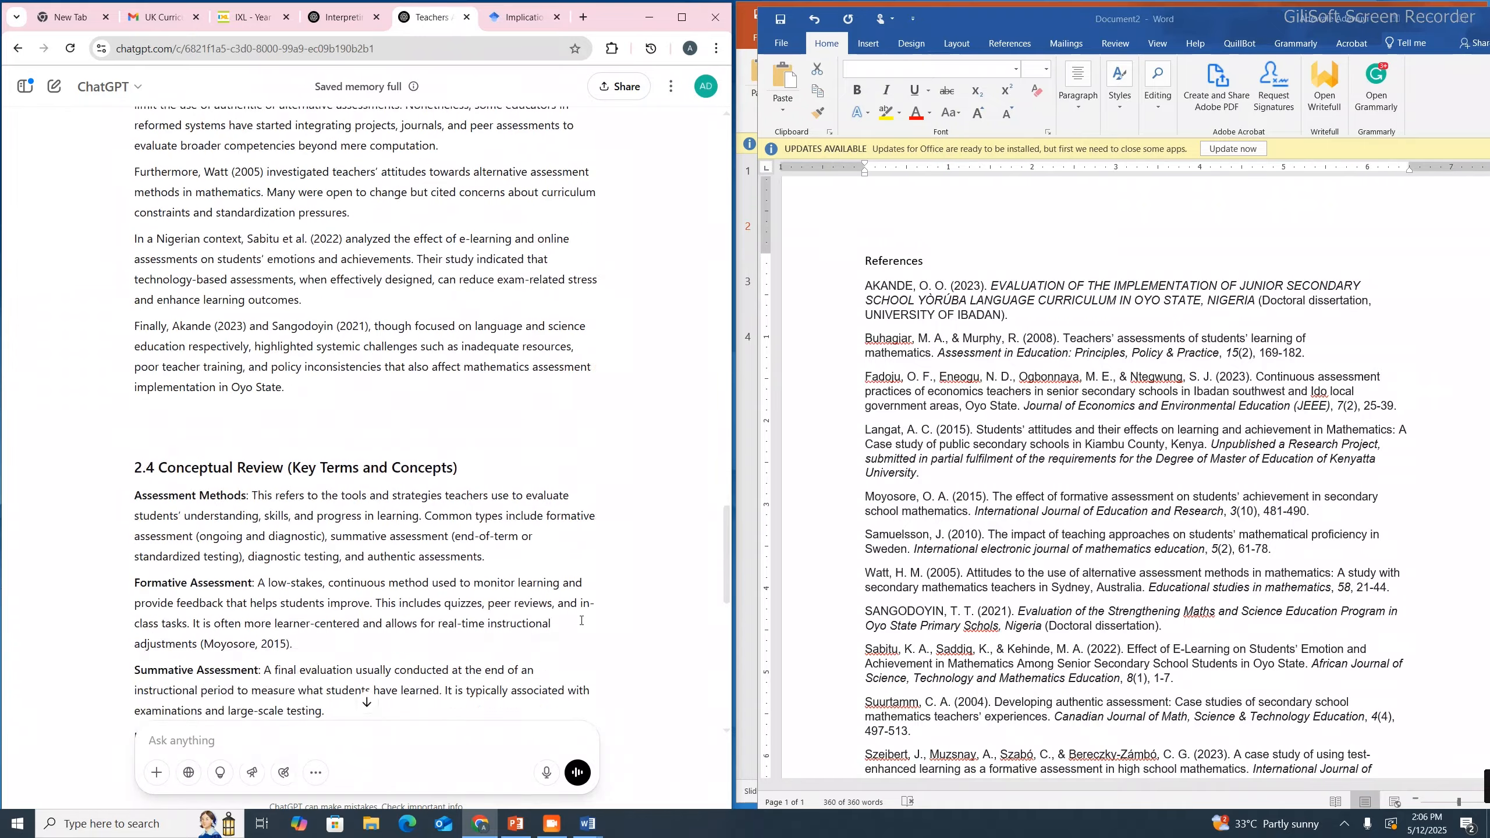
click(141, 628)
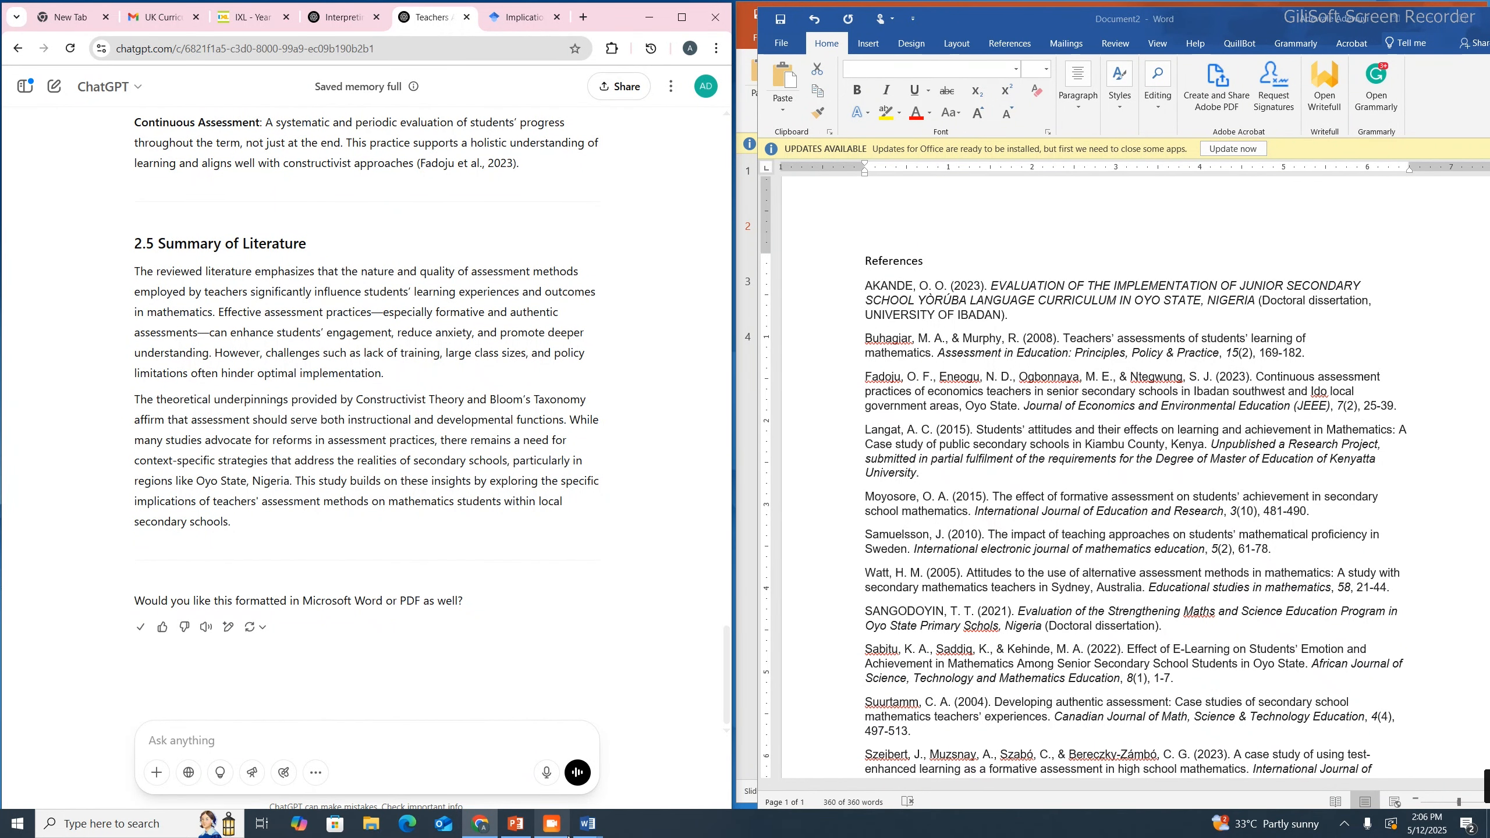
Switch to Document1 in Word and insert a page break after the "Summary of literature" bullet
mouse_move(587, 812)
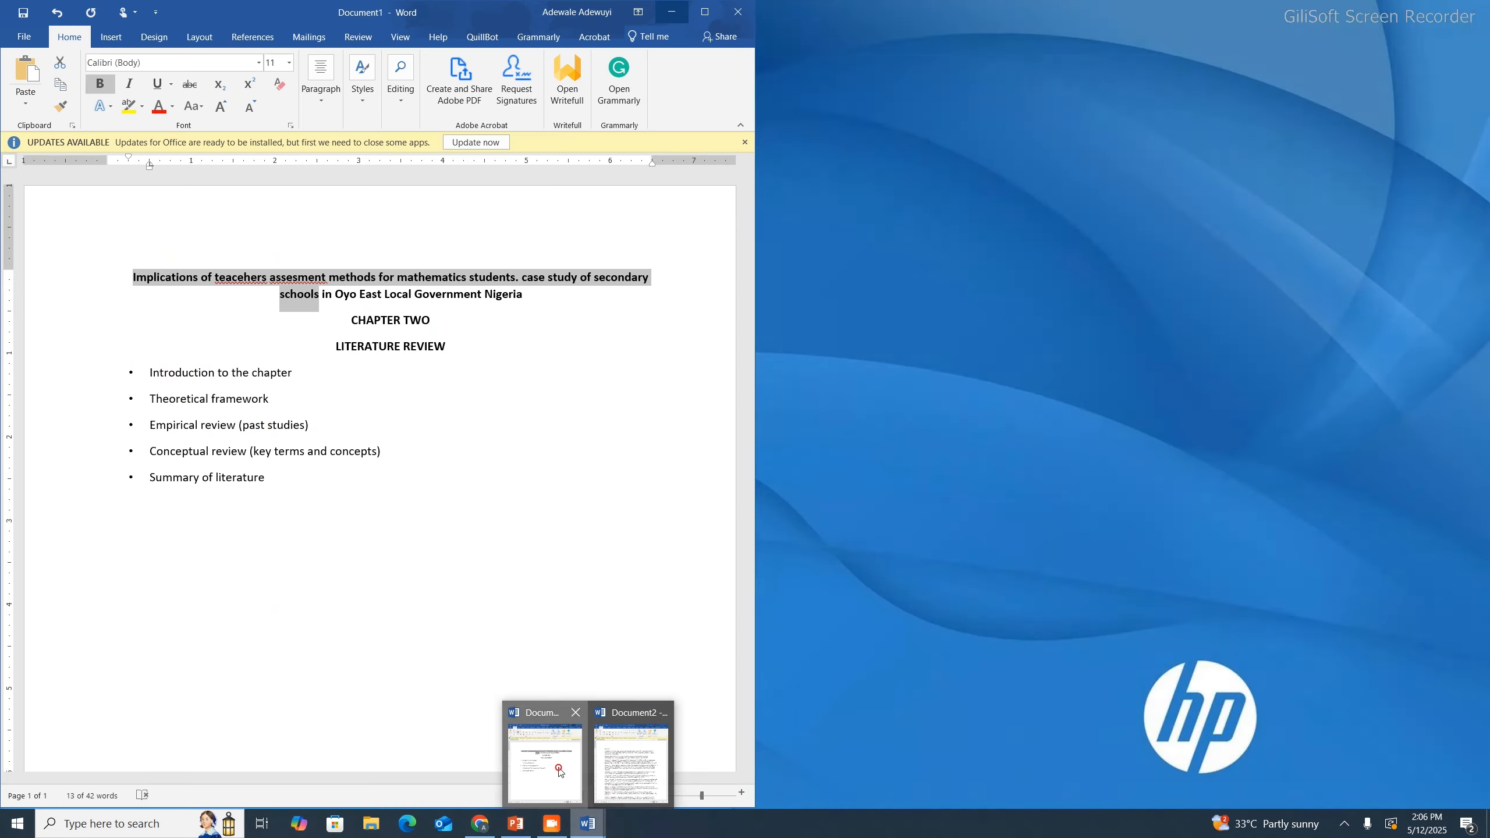
click(545, 763)
click(281, 490)
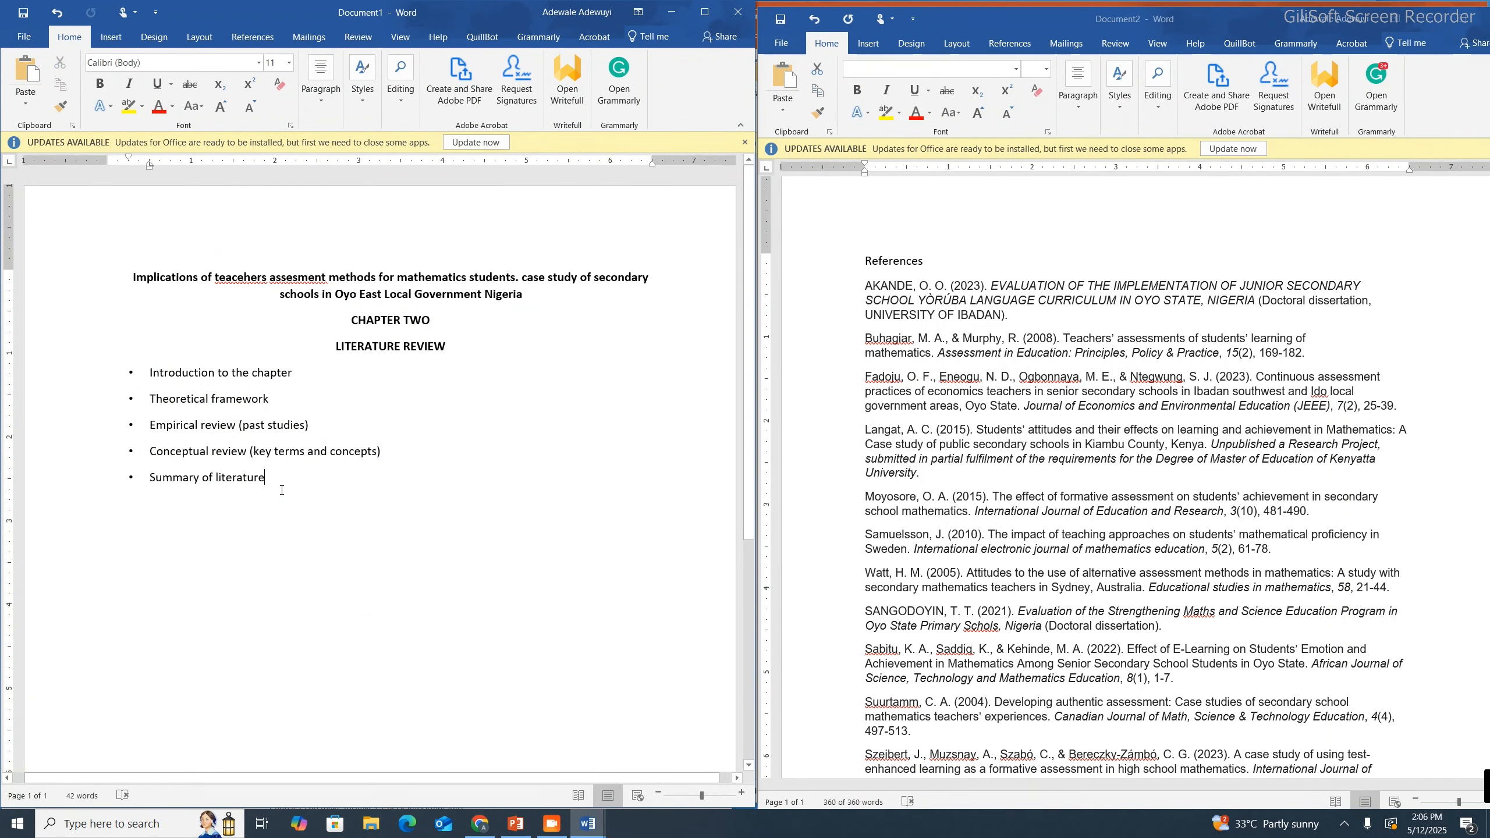
click(109, 39)
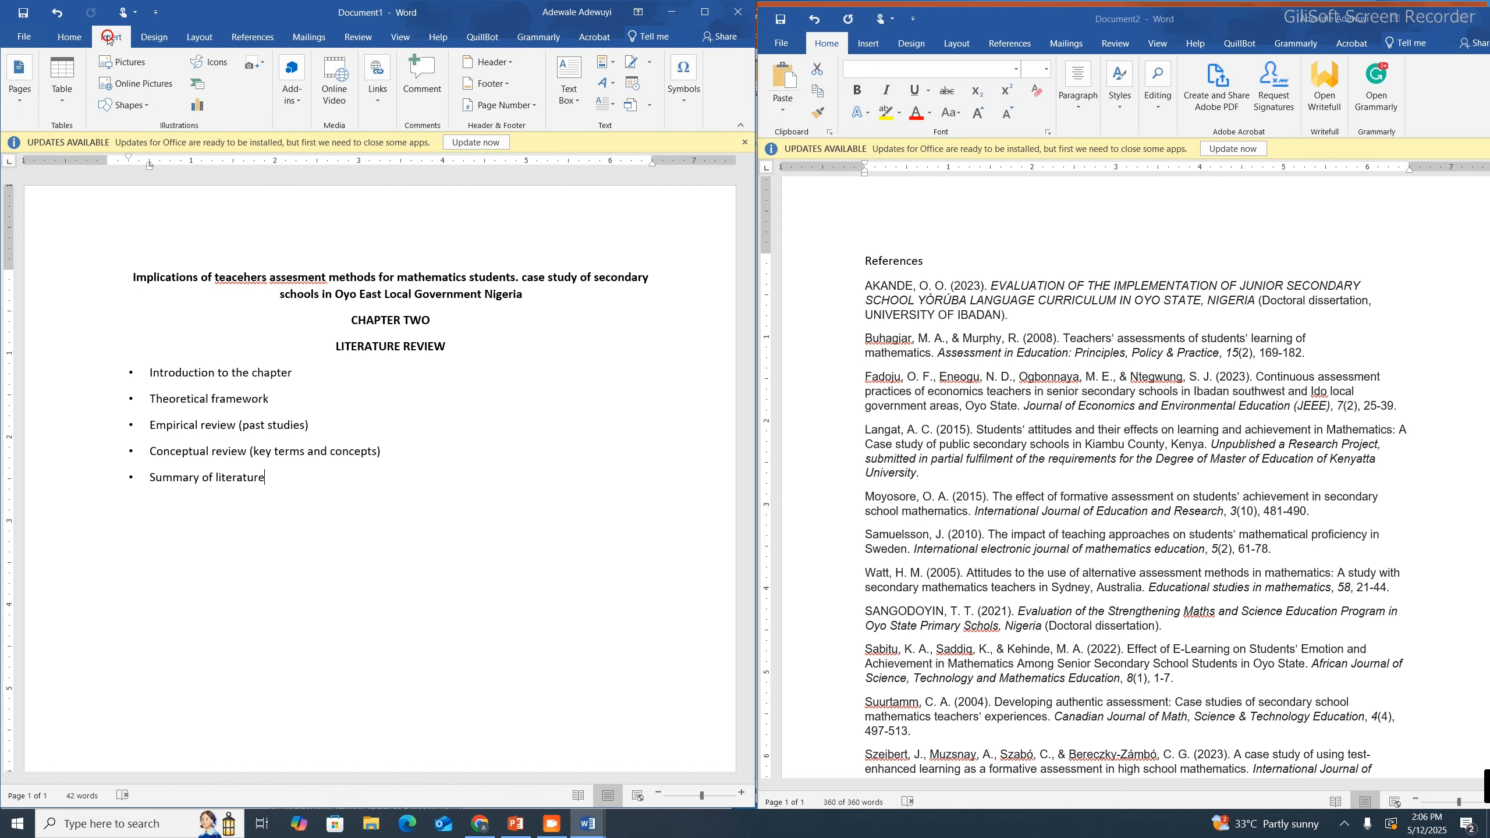
click(19, 82)
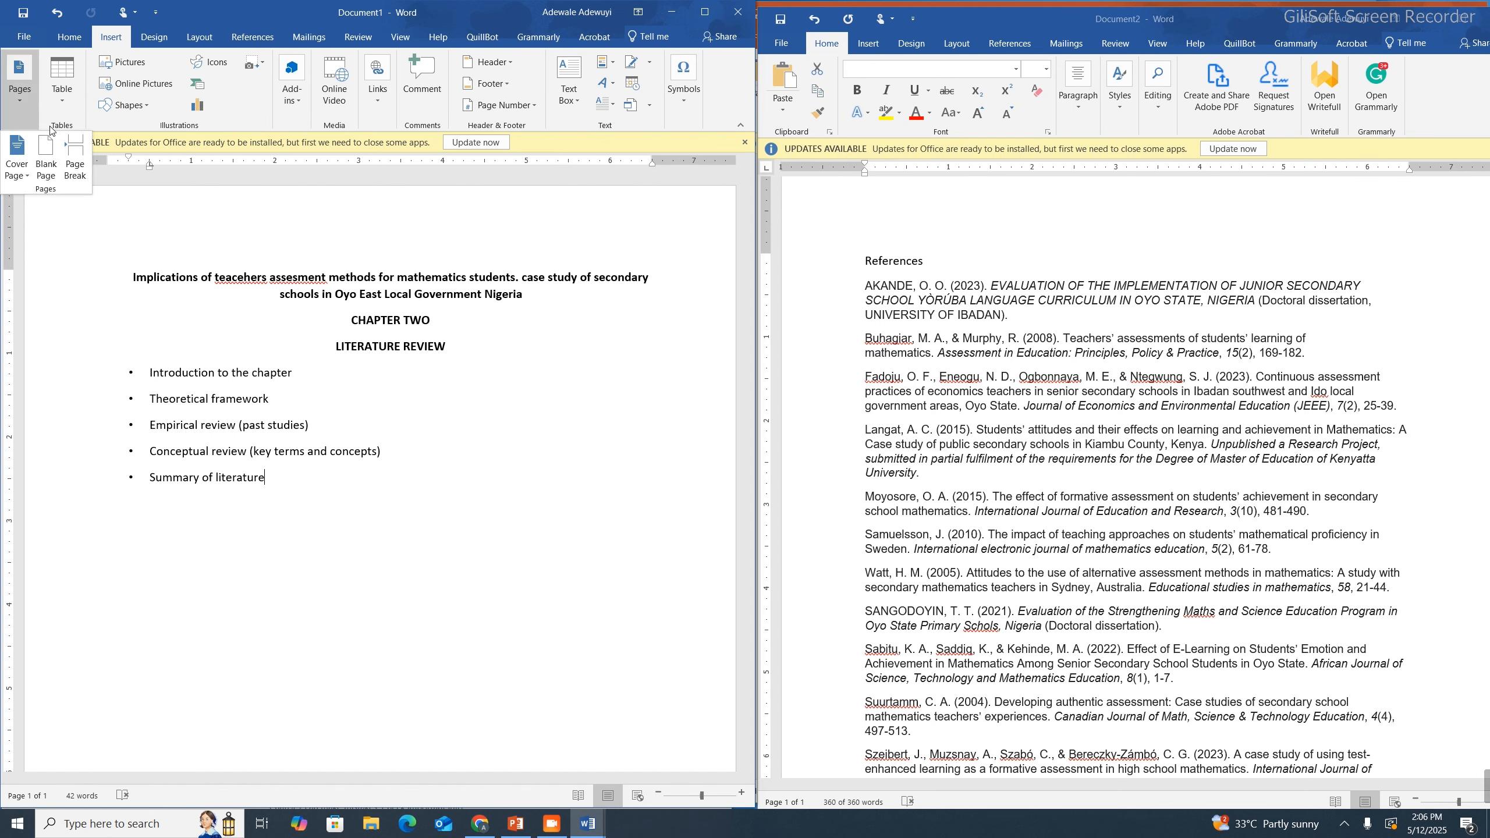
click(75, 157)
Paste the copied draft on the new page without a bullet, and delete its closing question about Word or PDF formatting
click(157, 743)
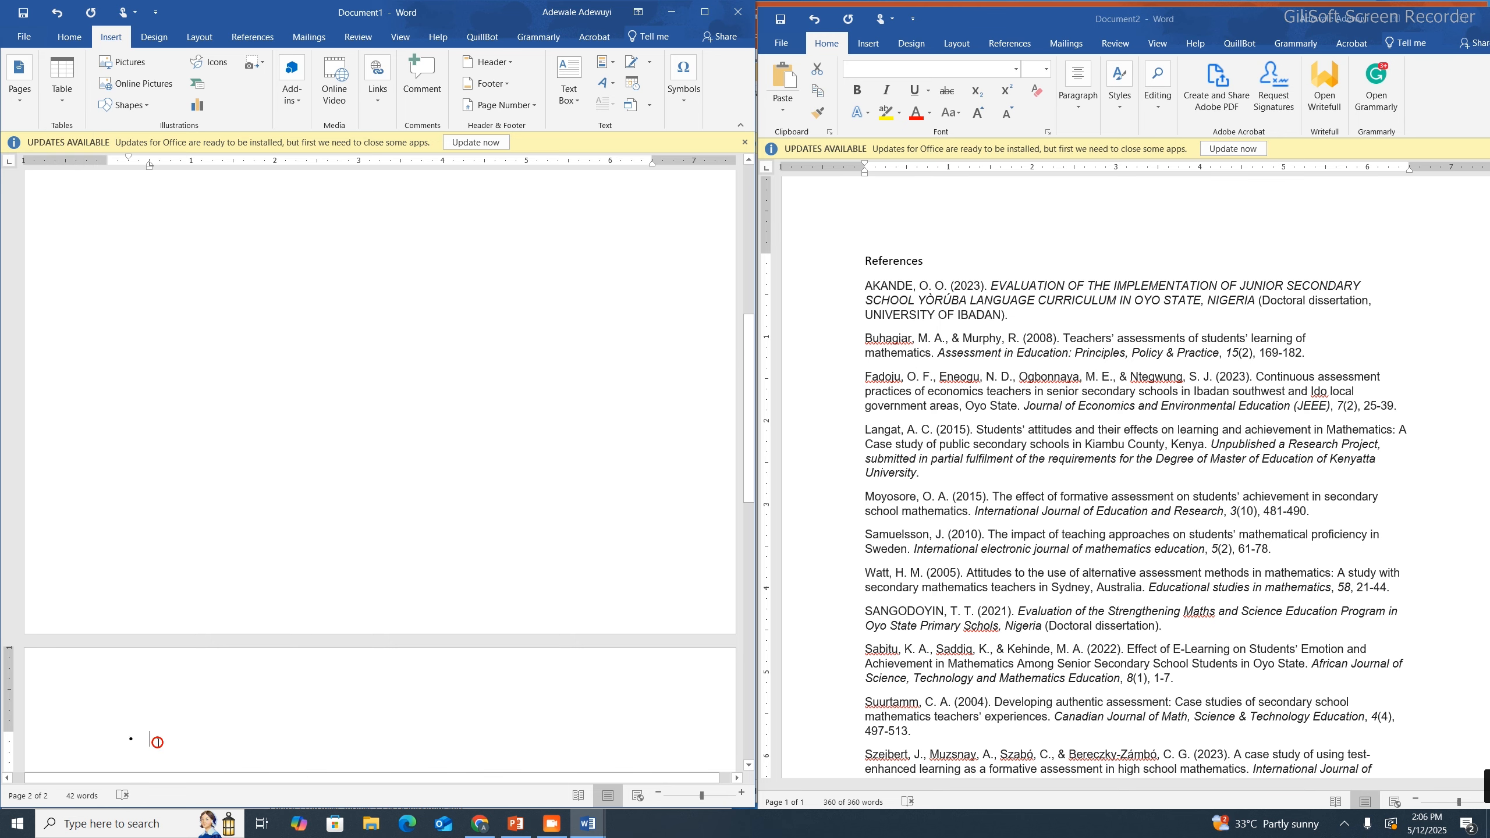
key(BackSpace)
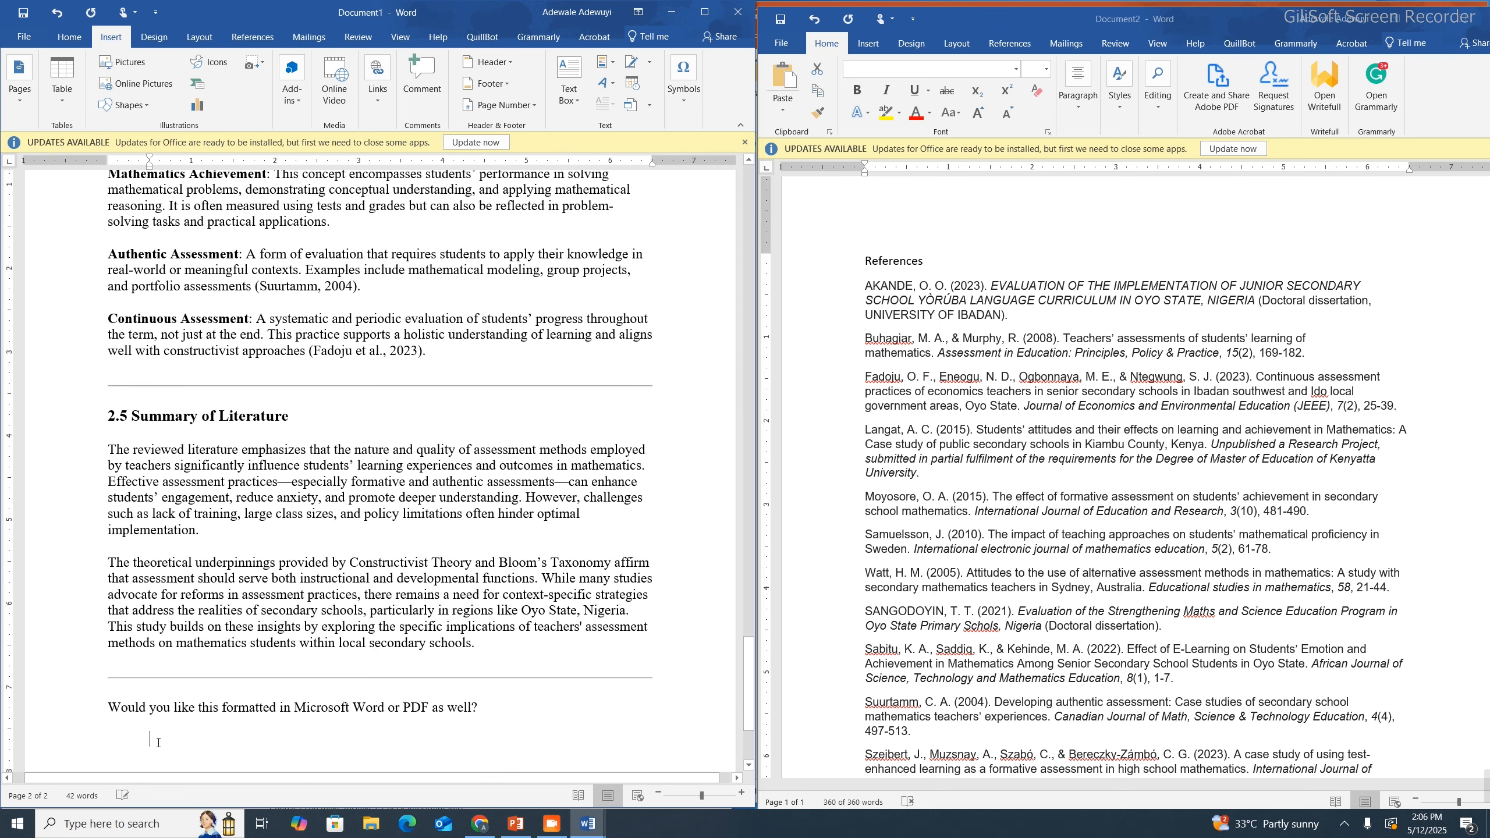
drag(500, 710, 134, 656)
key(Delete)
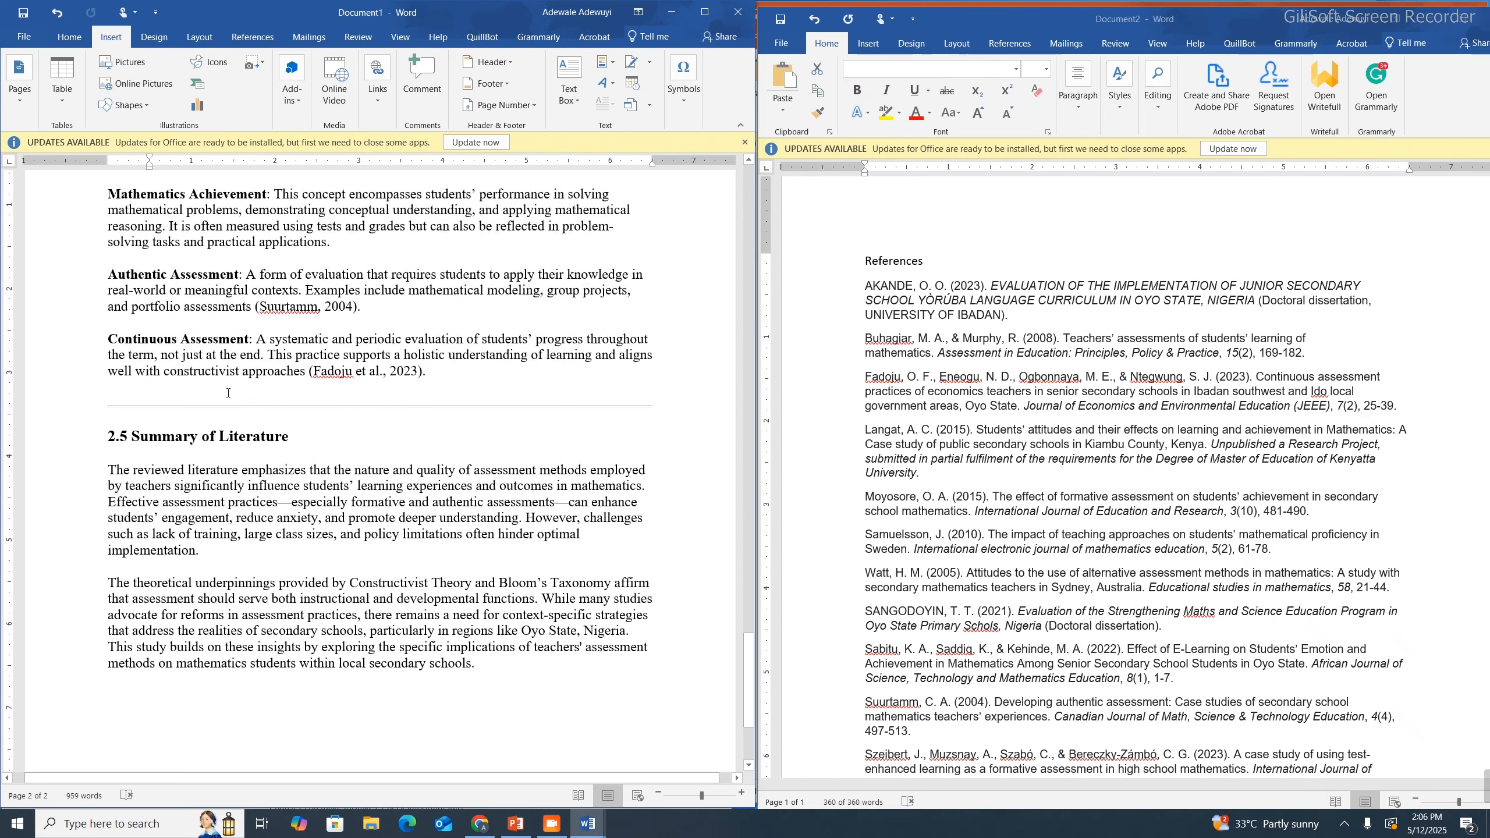
Delete the horizontal divider lines between the numbered sections of the pasted chapter, from 2.5 back to 2.1
click(227, 407)
key(Delete)
scroll(229, 414, up, 10)
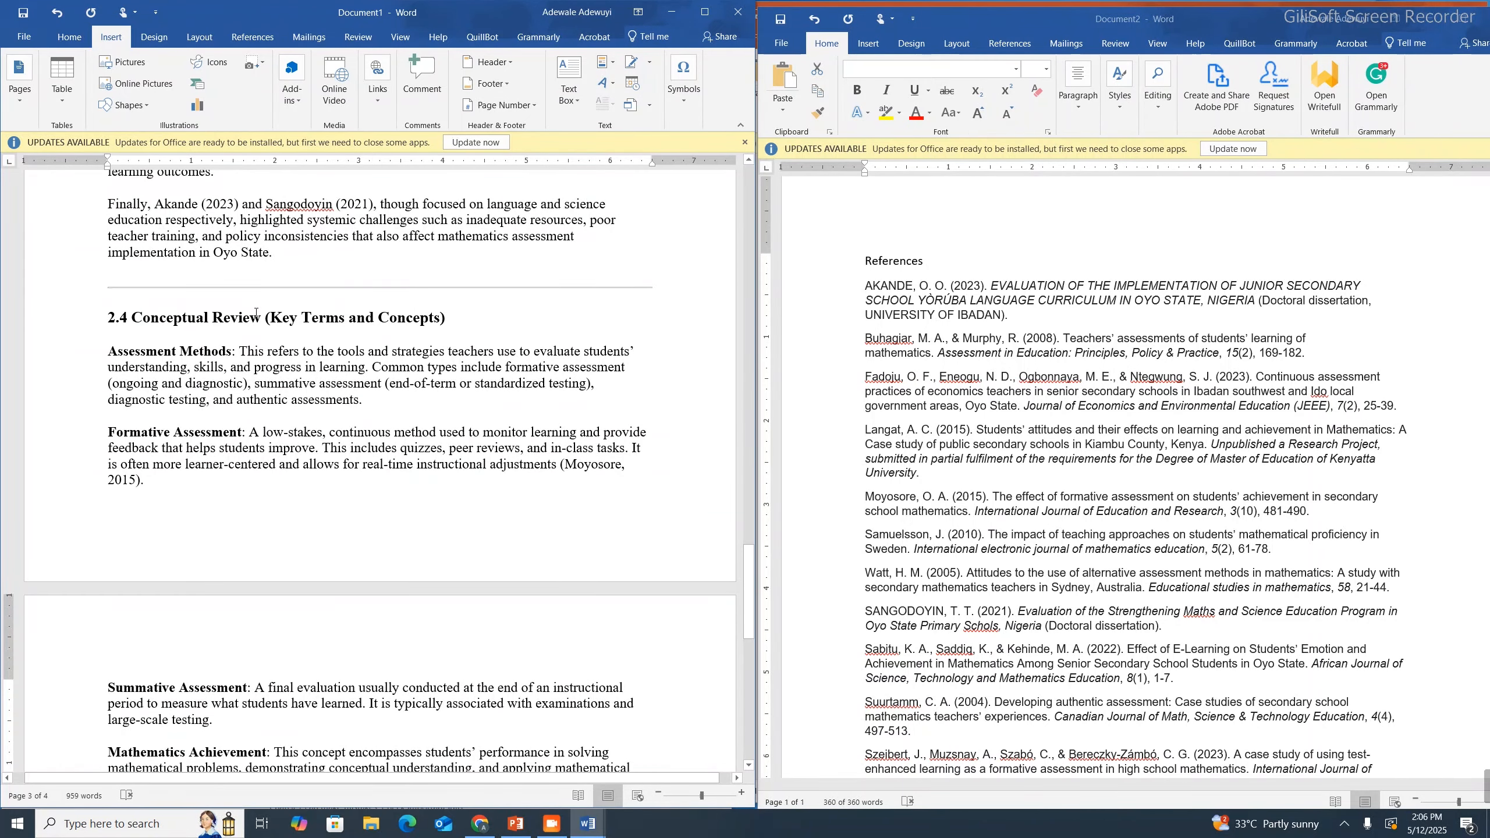
click(245, 286)
scroll(246, 286, up, 15)
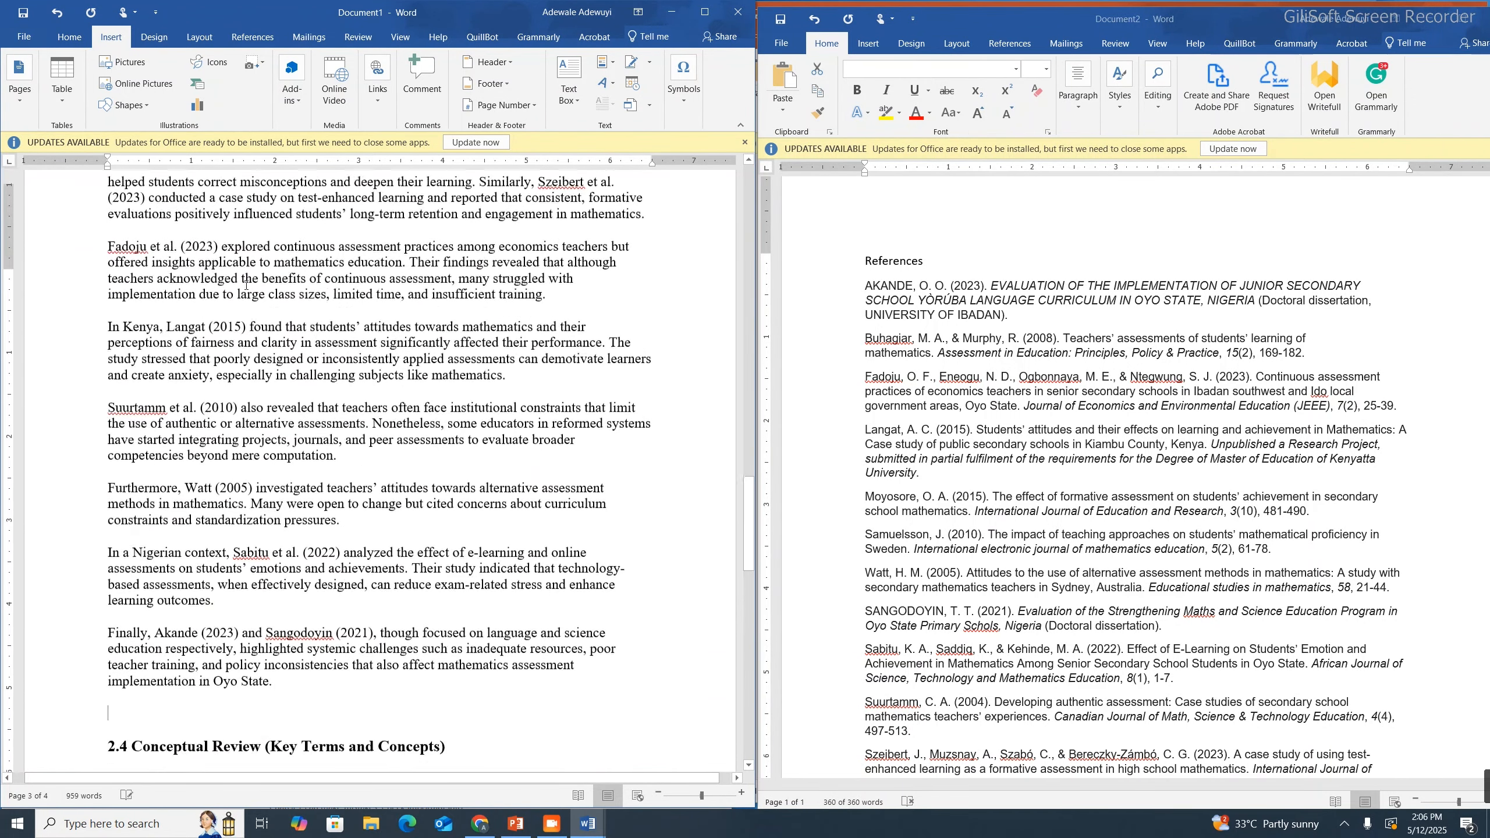
click(241, 295)
key(Delete)
scroll(241, 294, up, 10)
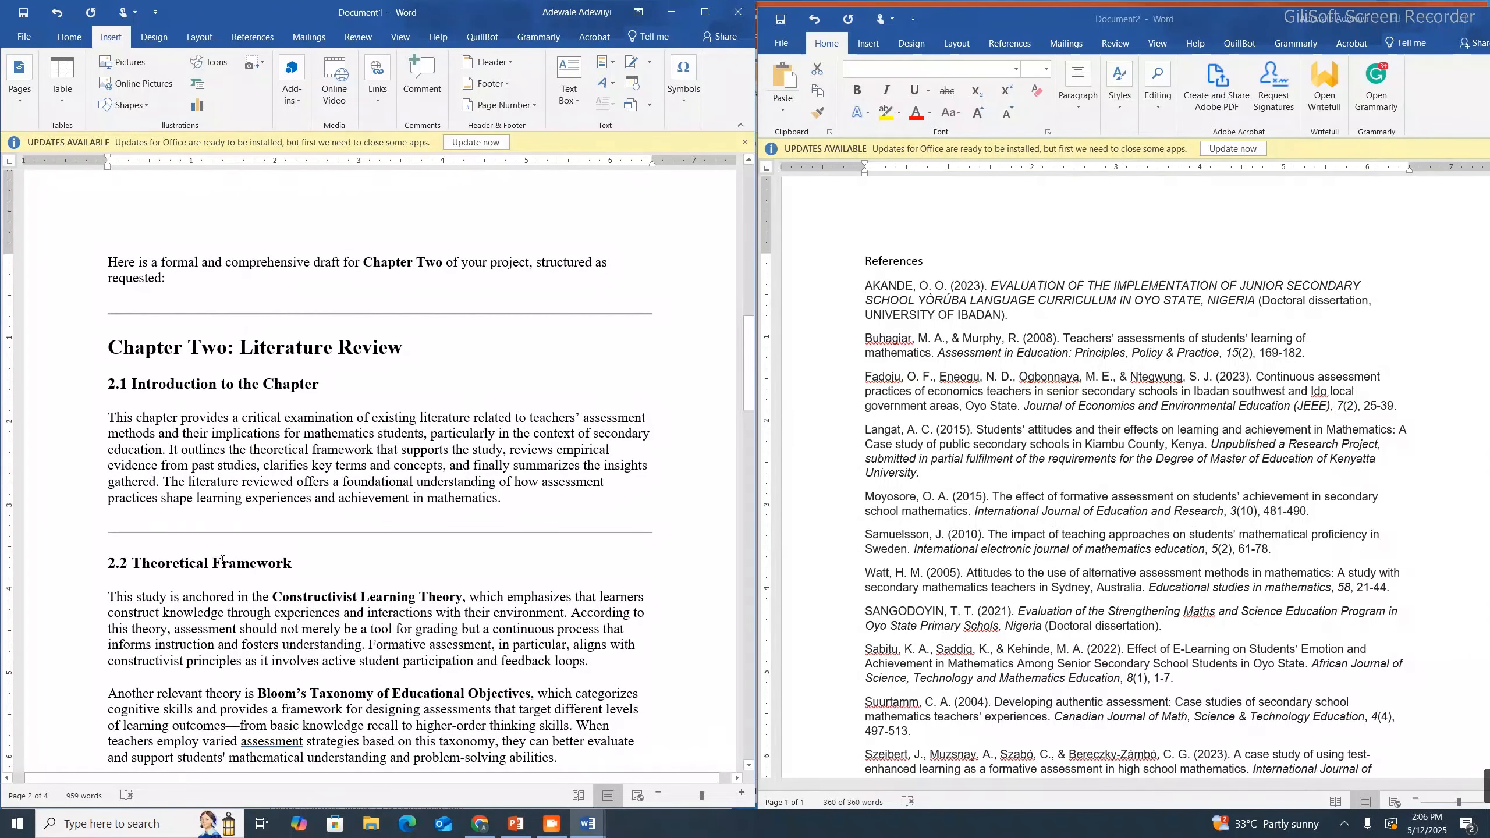
click(231, 531)
key(Delete)
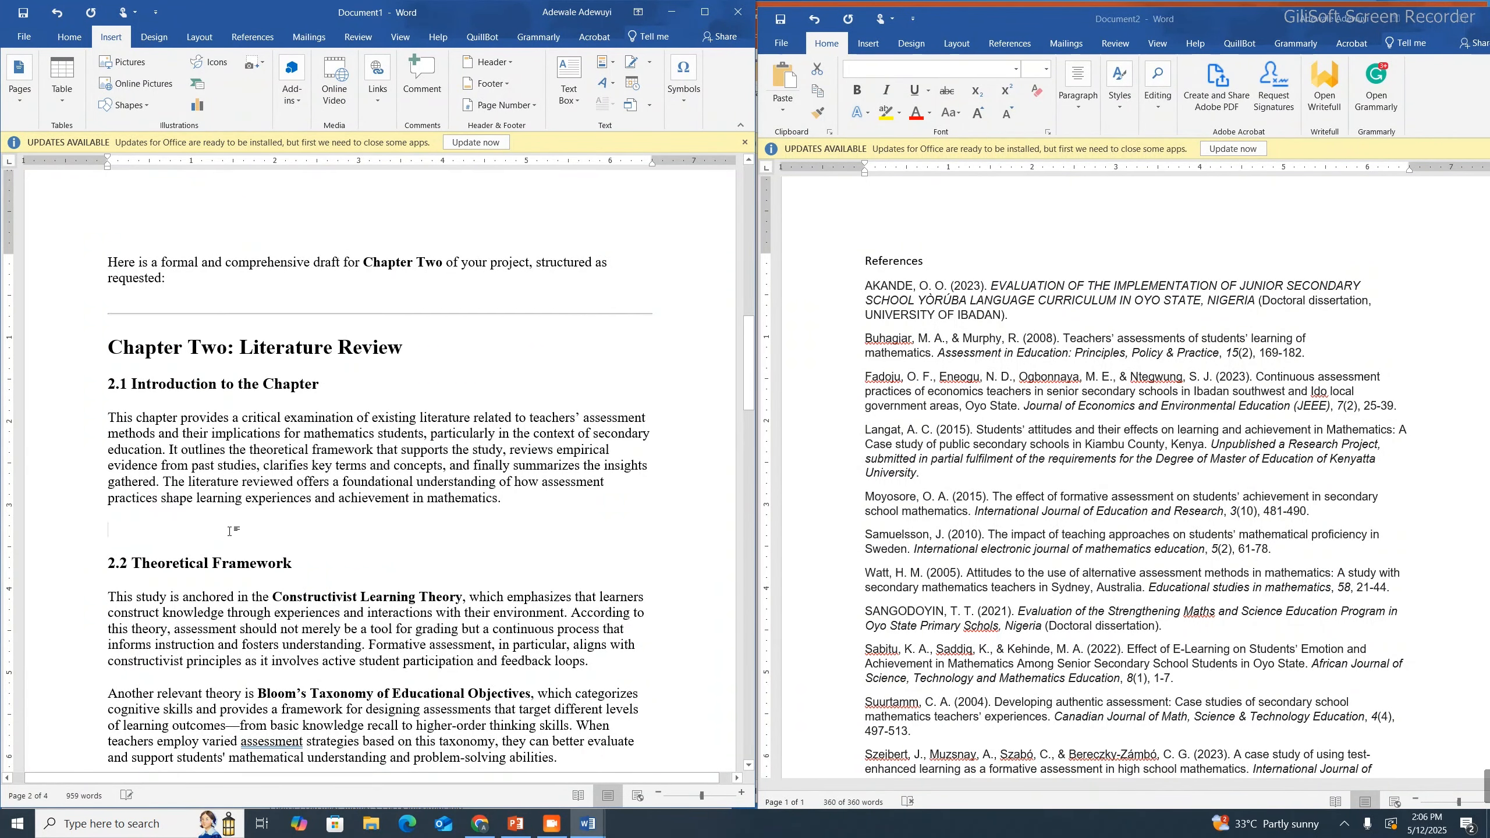
Delete the introductory "Here is a formal and comprehensive draft" sentence and the divider line above the Chapter Two: Literature Review heading
drag(666, 320, 74, 220)
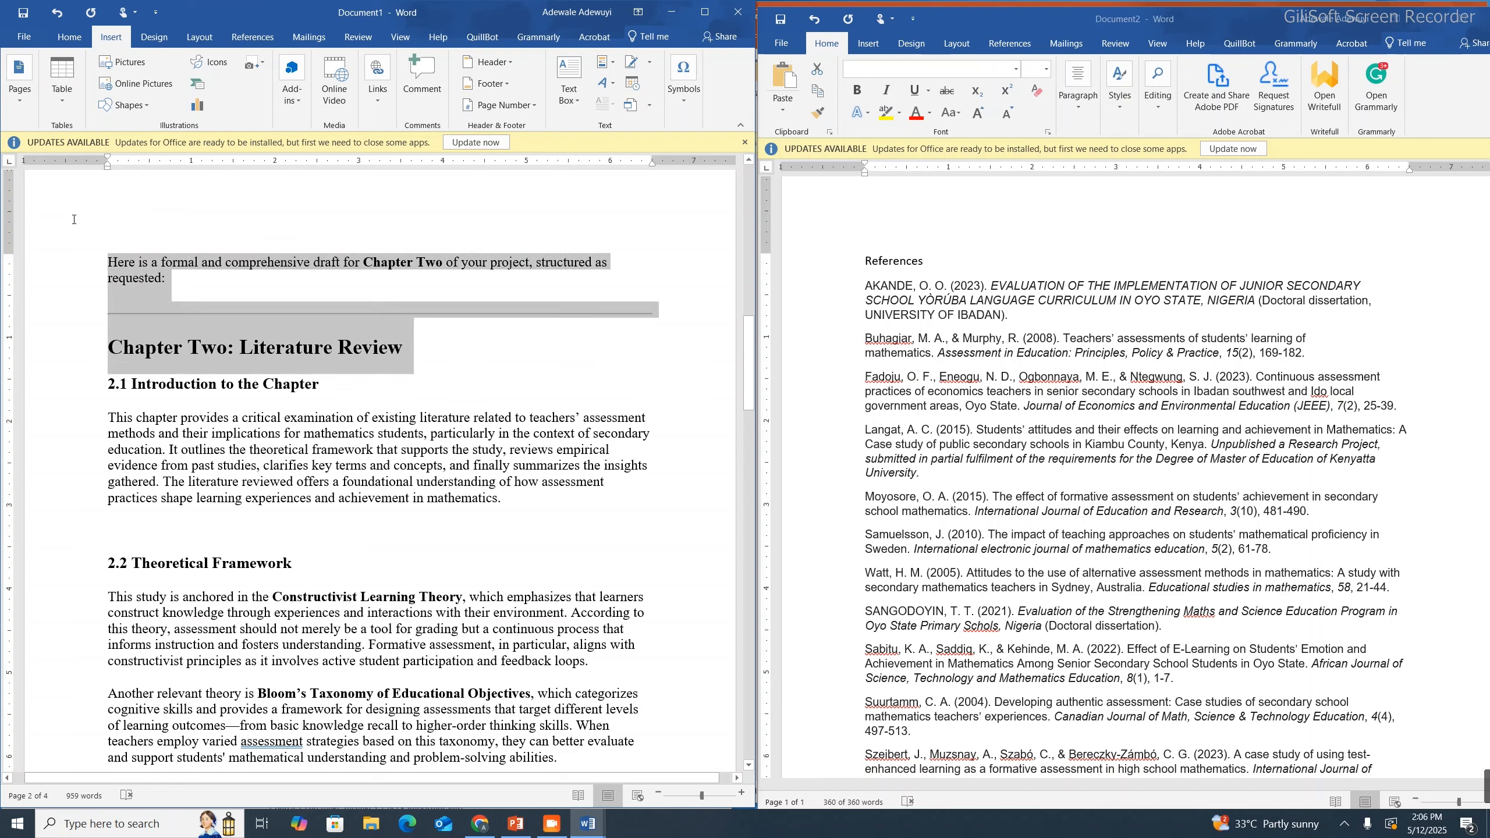
click(70, 252)
click(109, 262)
drag(109, 263, 666, 309)
key(Delete)
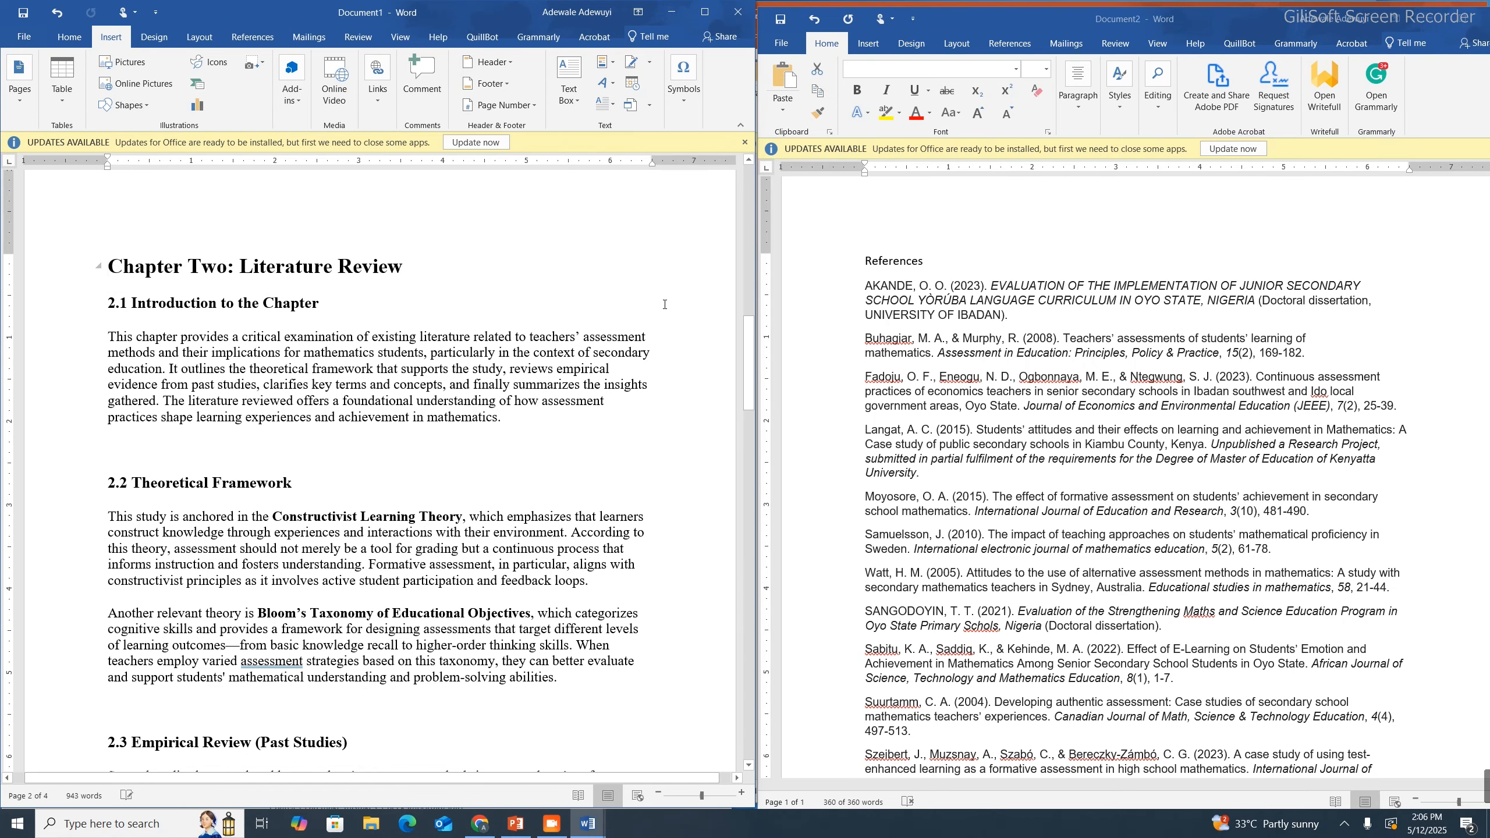
Select the 2.2 Theoretical Framework section, from its heading through the paragraph on Bloom's Taxonomy
scroll(654, 306, down, 3)
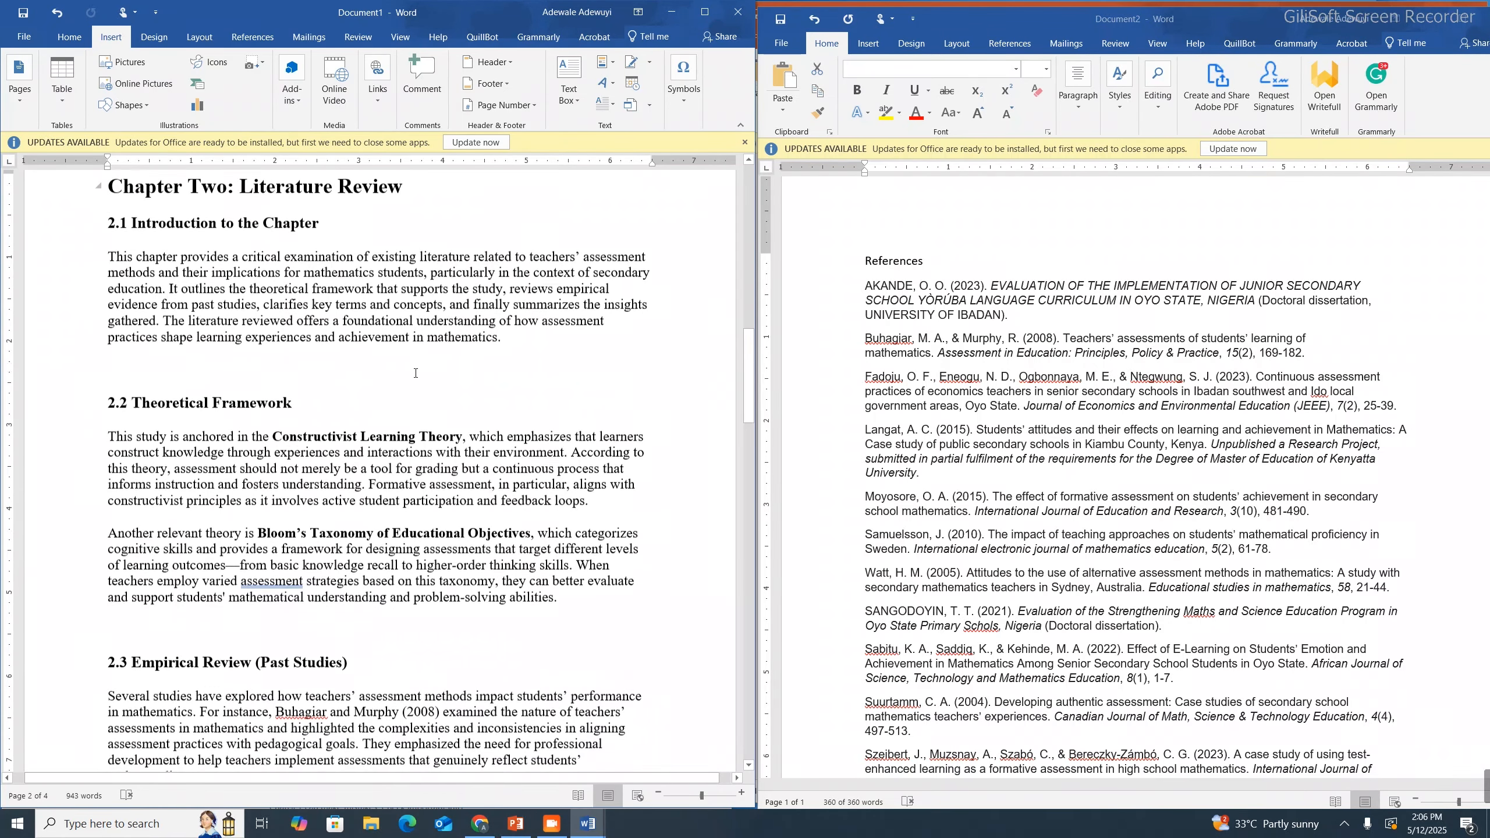
scroll(416, 373, down, 2)
scroll(416, 373, down, 1)
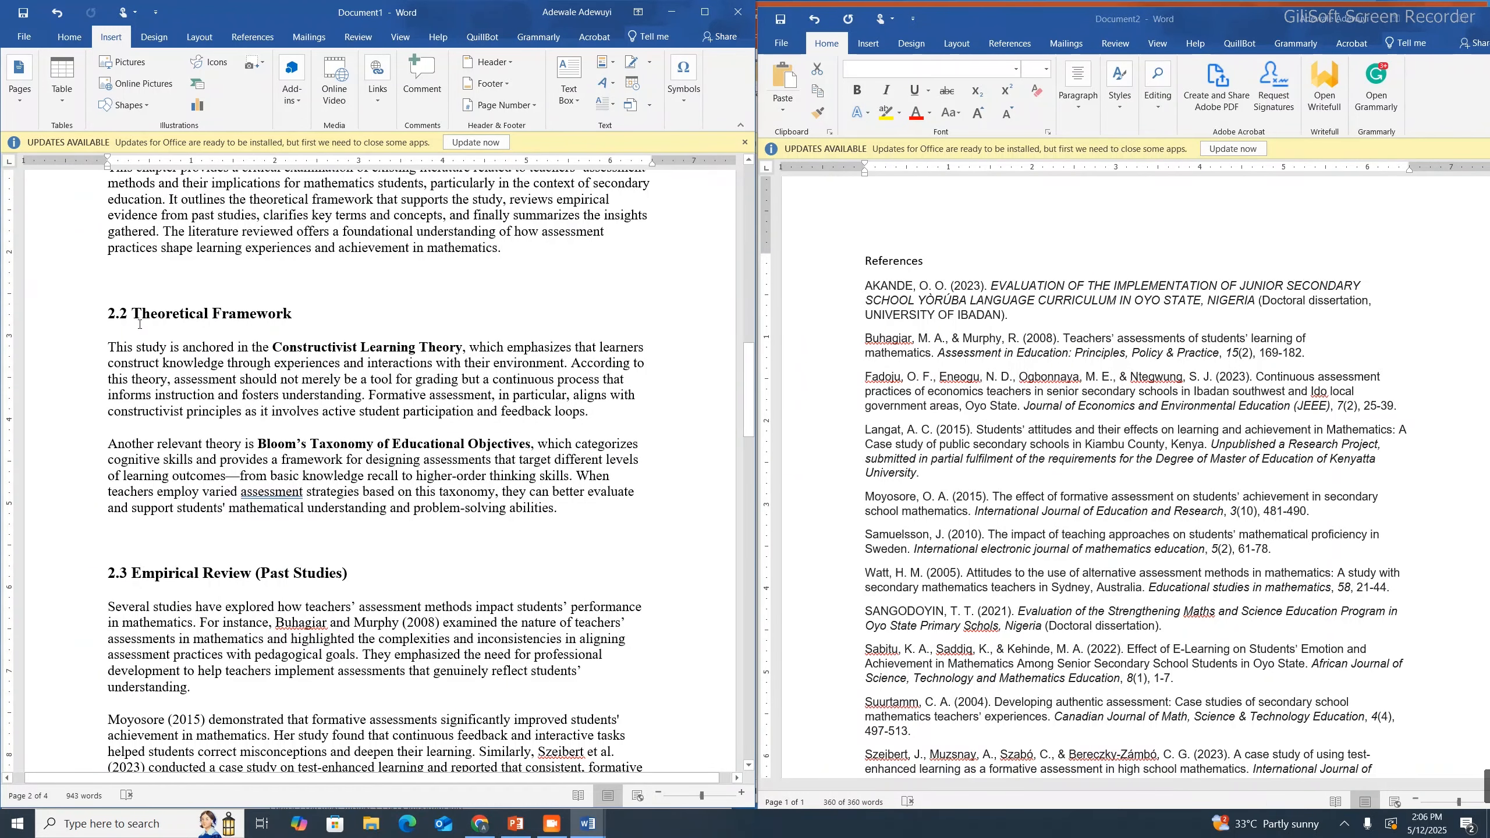
drag(106, 313, 655, 526)
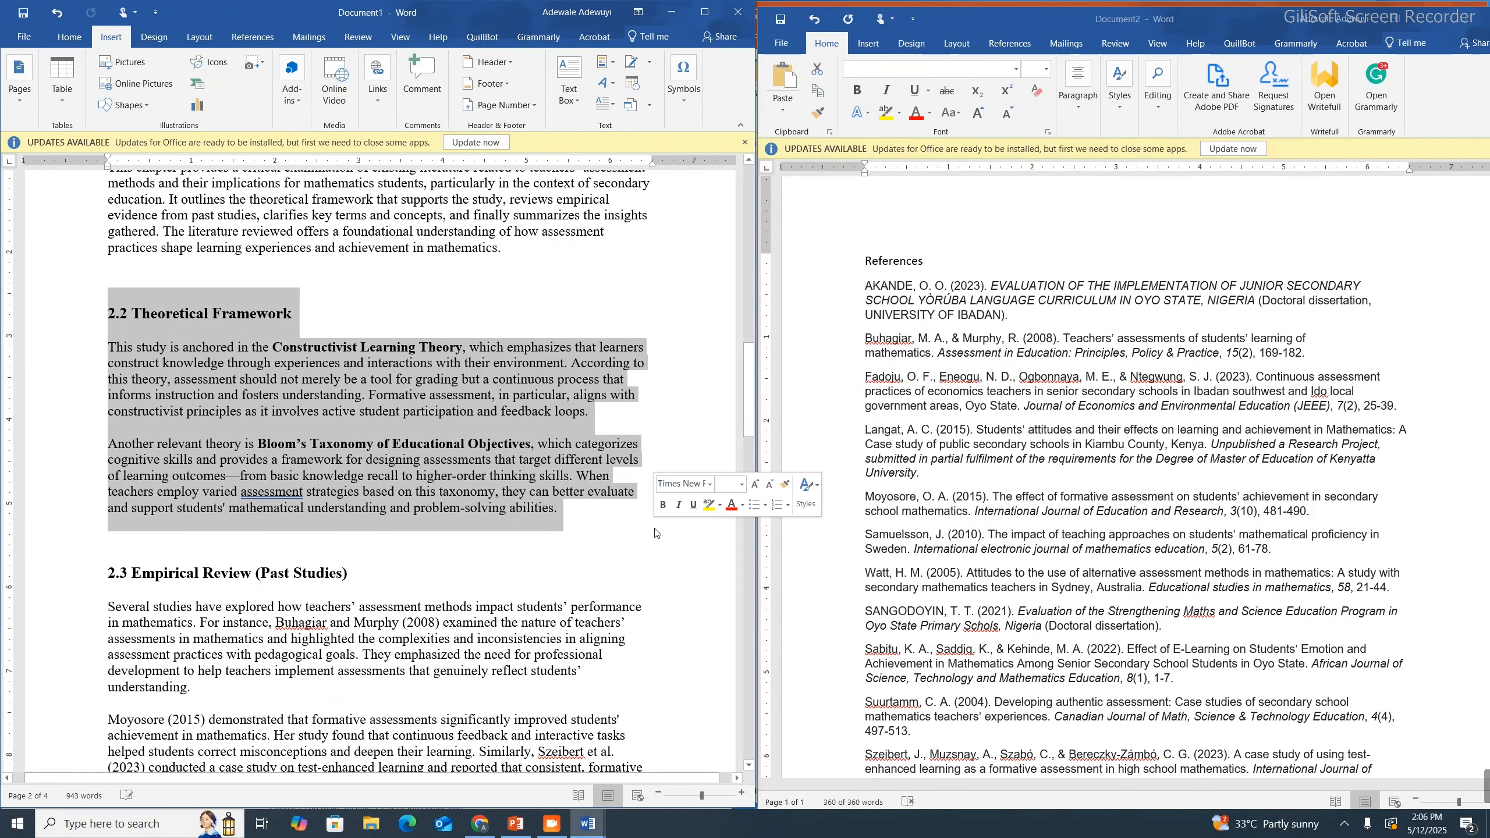
click(668, 11)
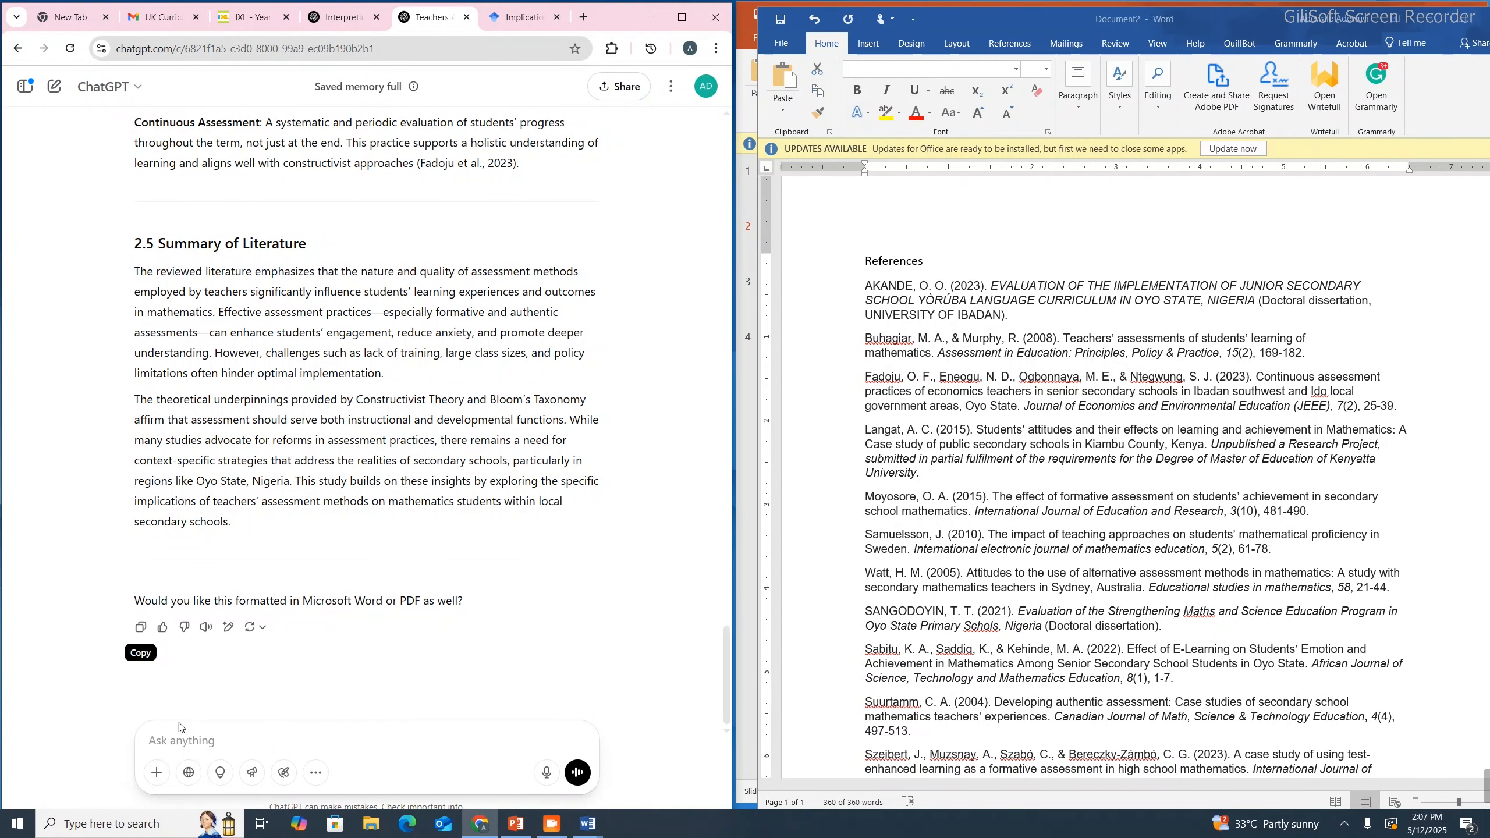
text(use)
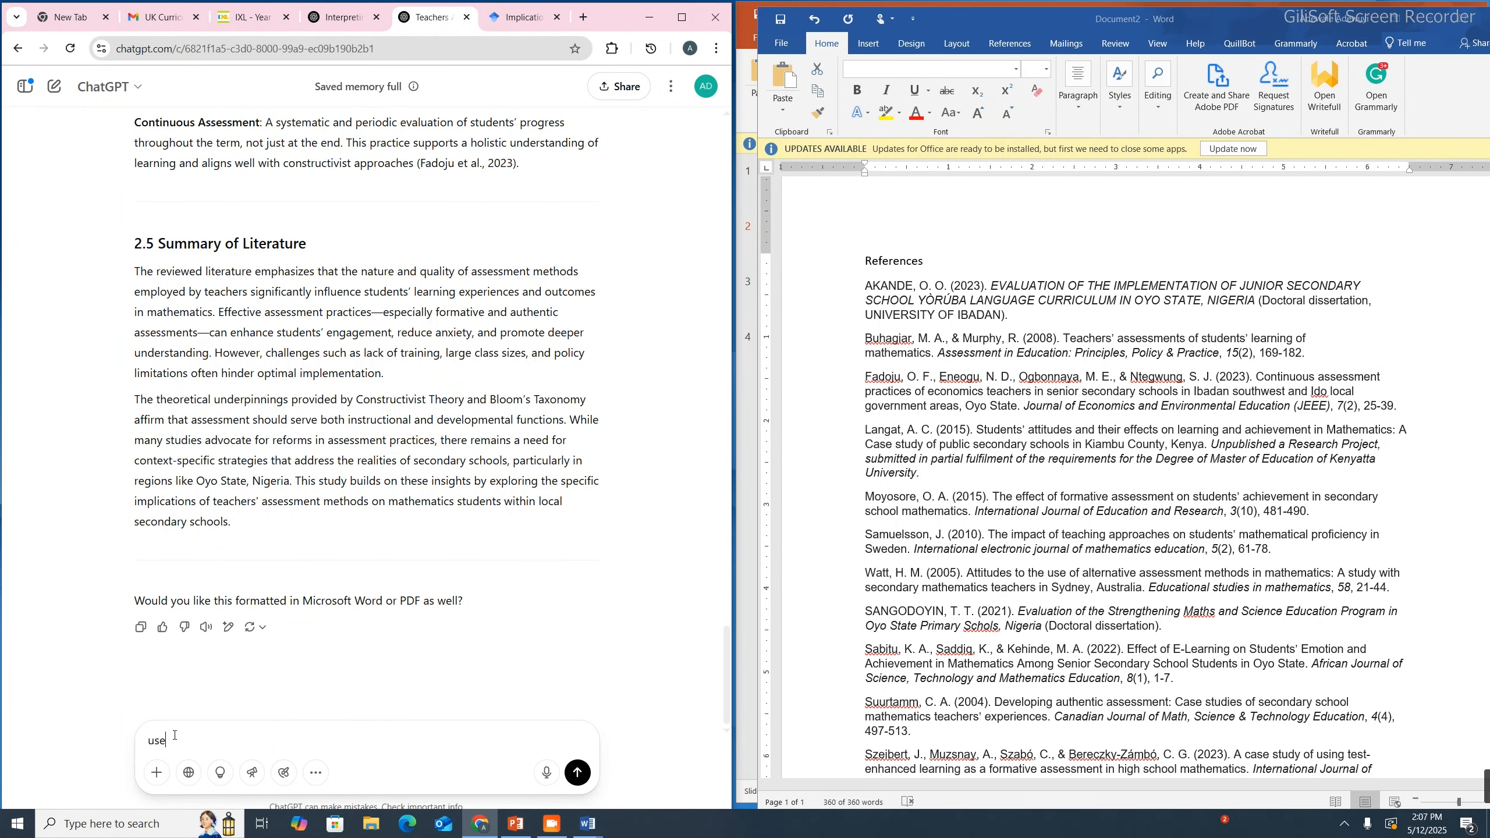
text(ng the ref)
key(BackSpace)
key(BackSpace)
key(BackSpace)
key(BackSpace)
key(BackSpace)
key(BackSpace)
key(BackSpace)
key(BackSpace)
key(BackSpace)
key(BackSpace)
key(BackSpace)
key(BackSpace)
key(BackSpace)
key(BackSpace)
key(BackSpace)
key(BackSpace)
key(BackSpace)
key(BackSpace)
key(BackSpace)
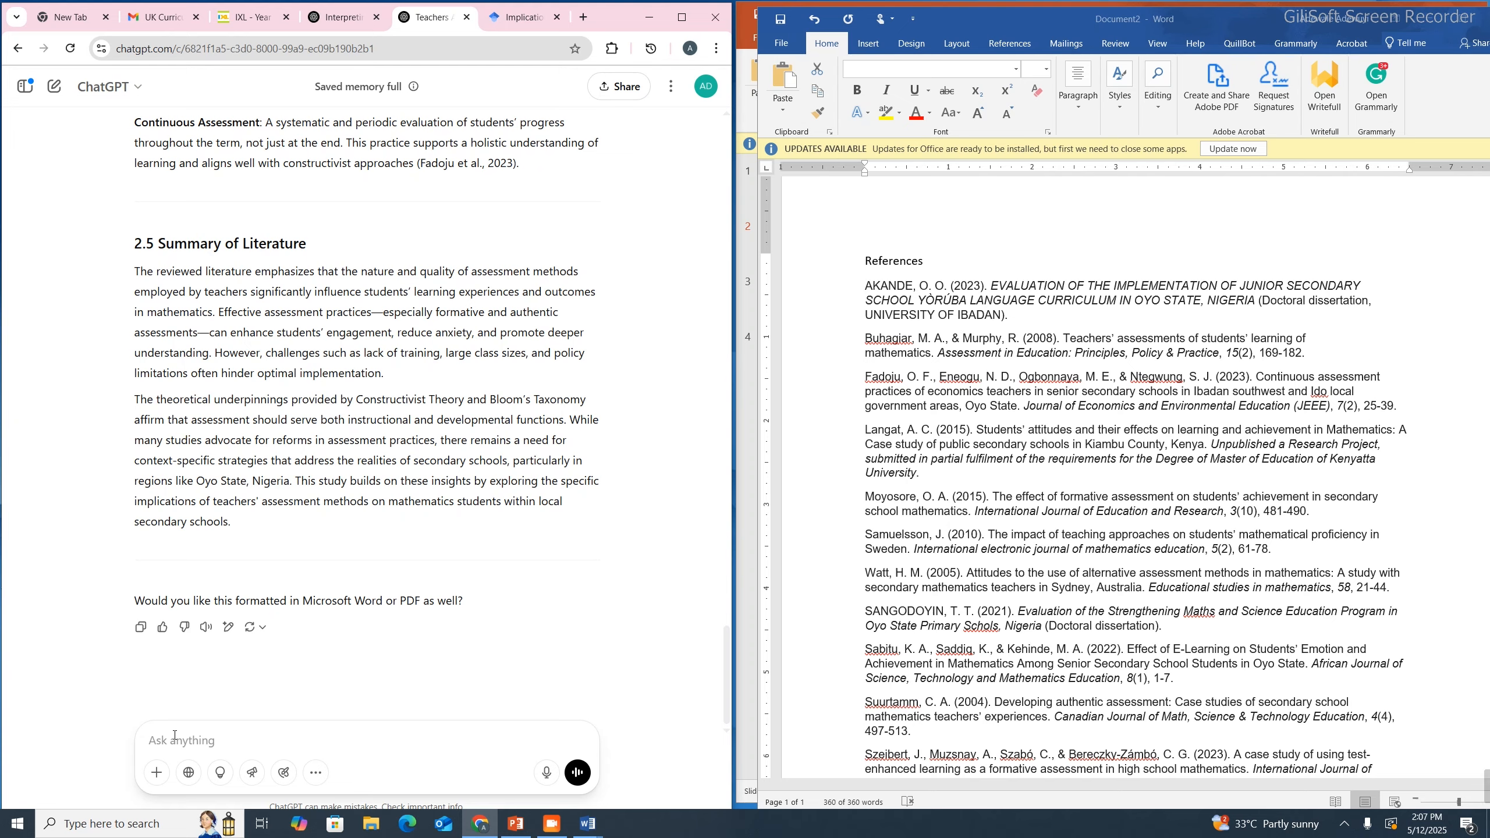
Return to Document1 in Word and select the bold phrase "Constructivist Learning Theory" in section 2.2
mouse_move(587, 822)
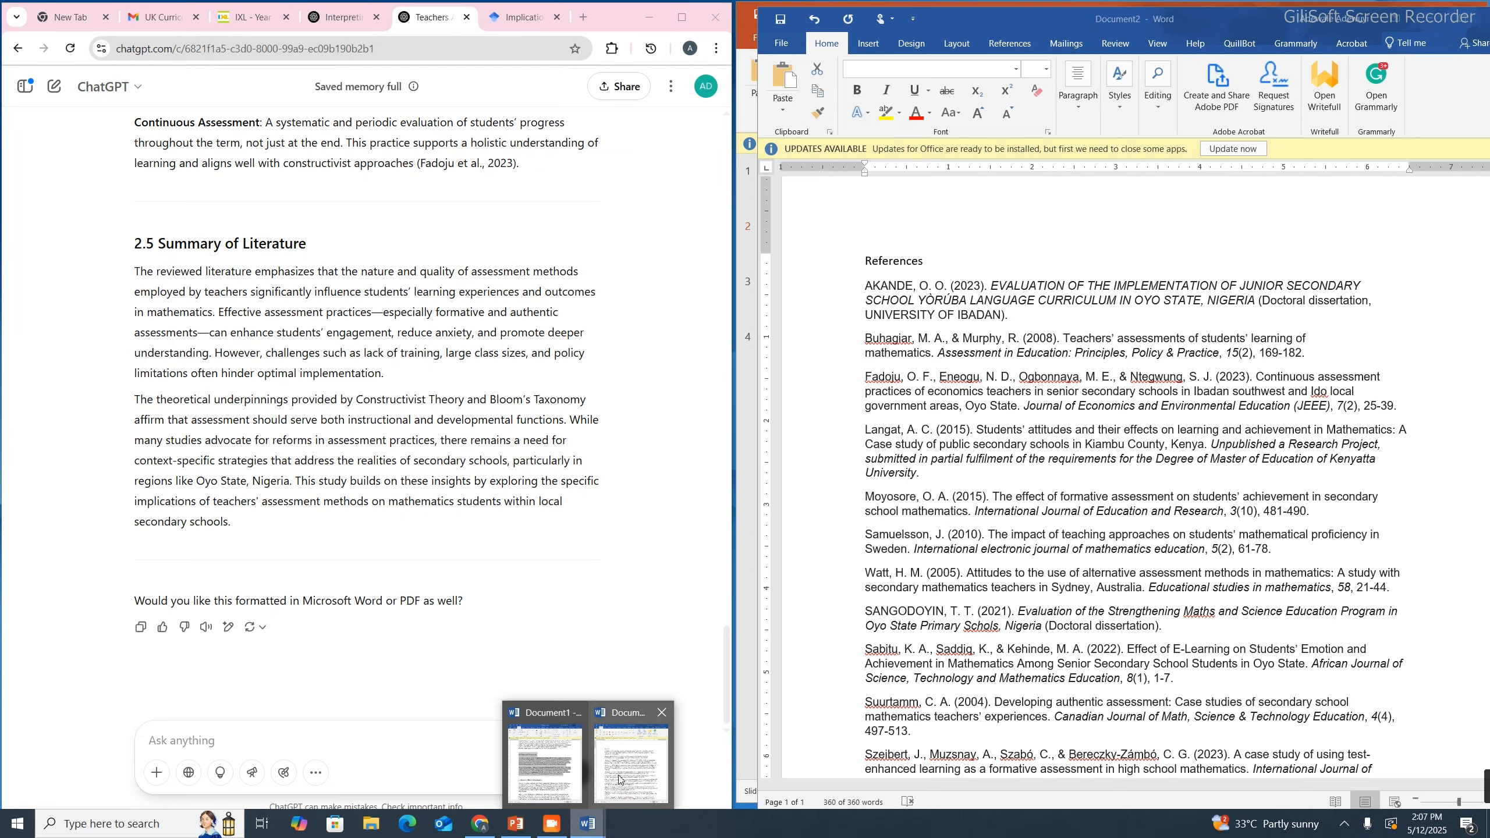
mouse_move(619, 779)
click(545, 764)
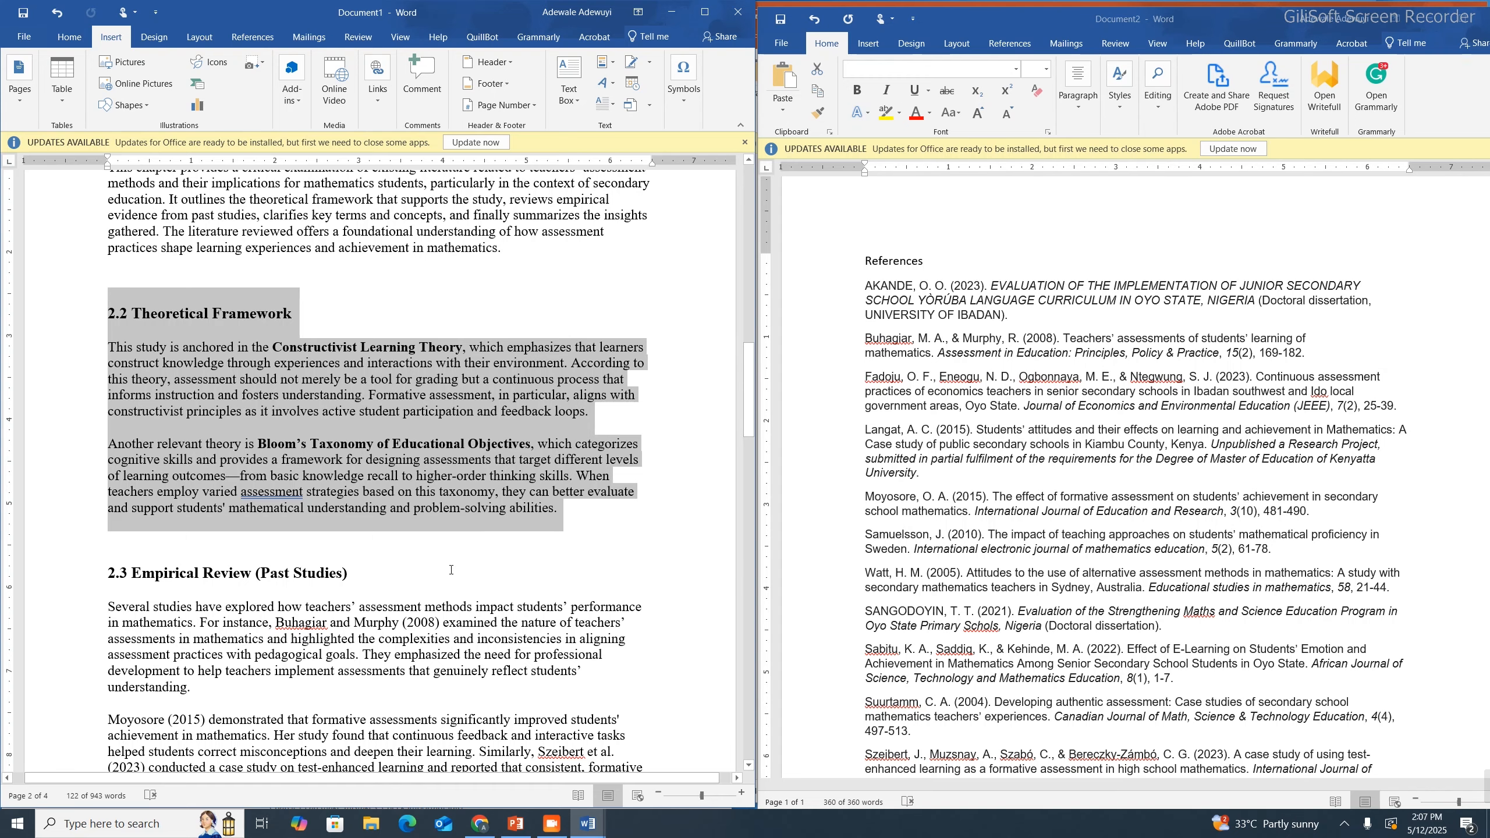
click(480, 824)
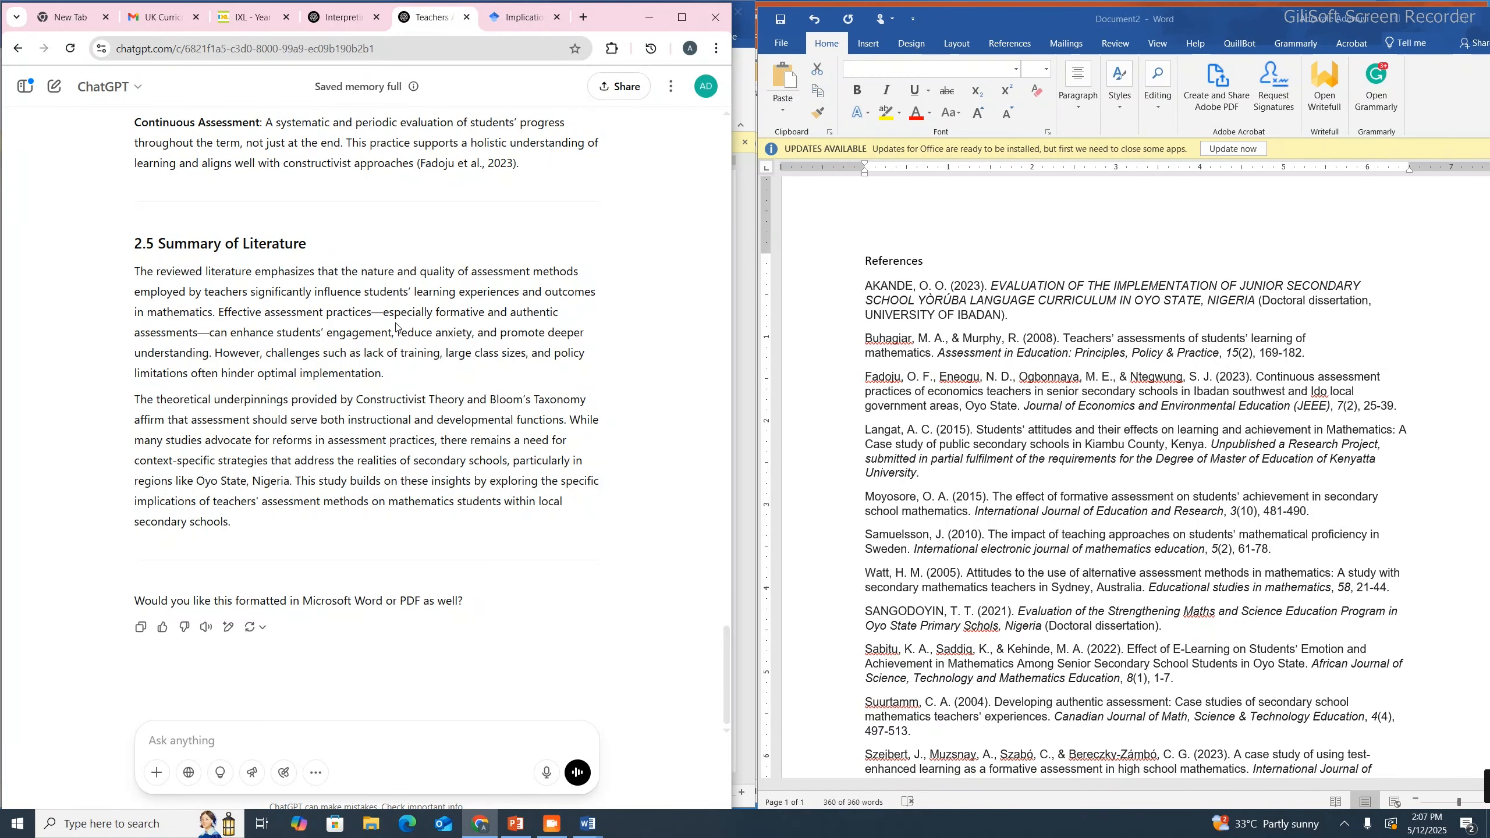
key(alt+Tab)
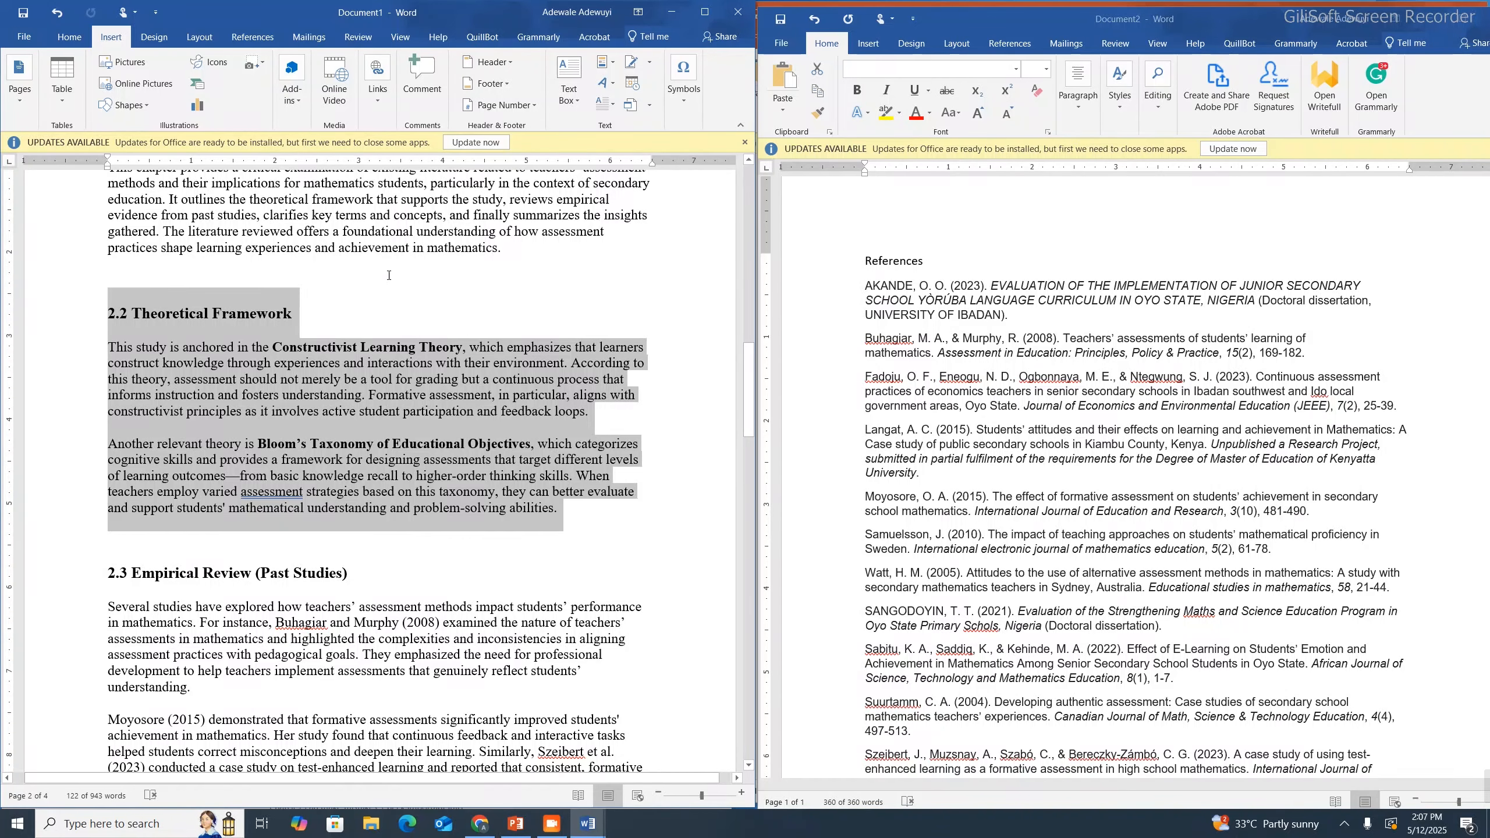
click(464, 347)
drag(463, 347, 279, 351)
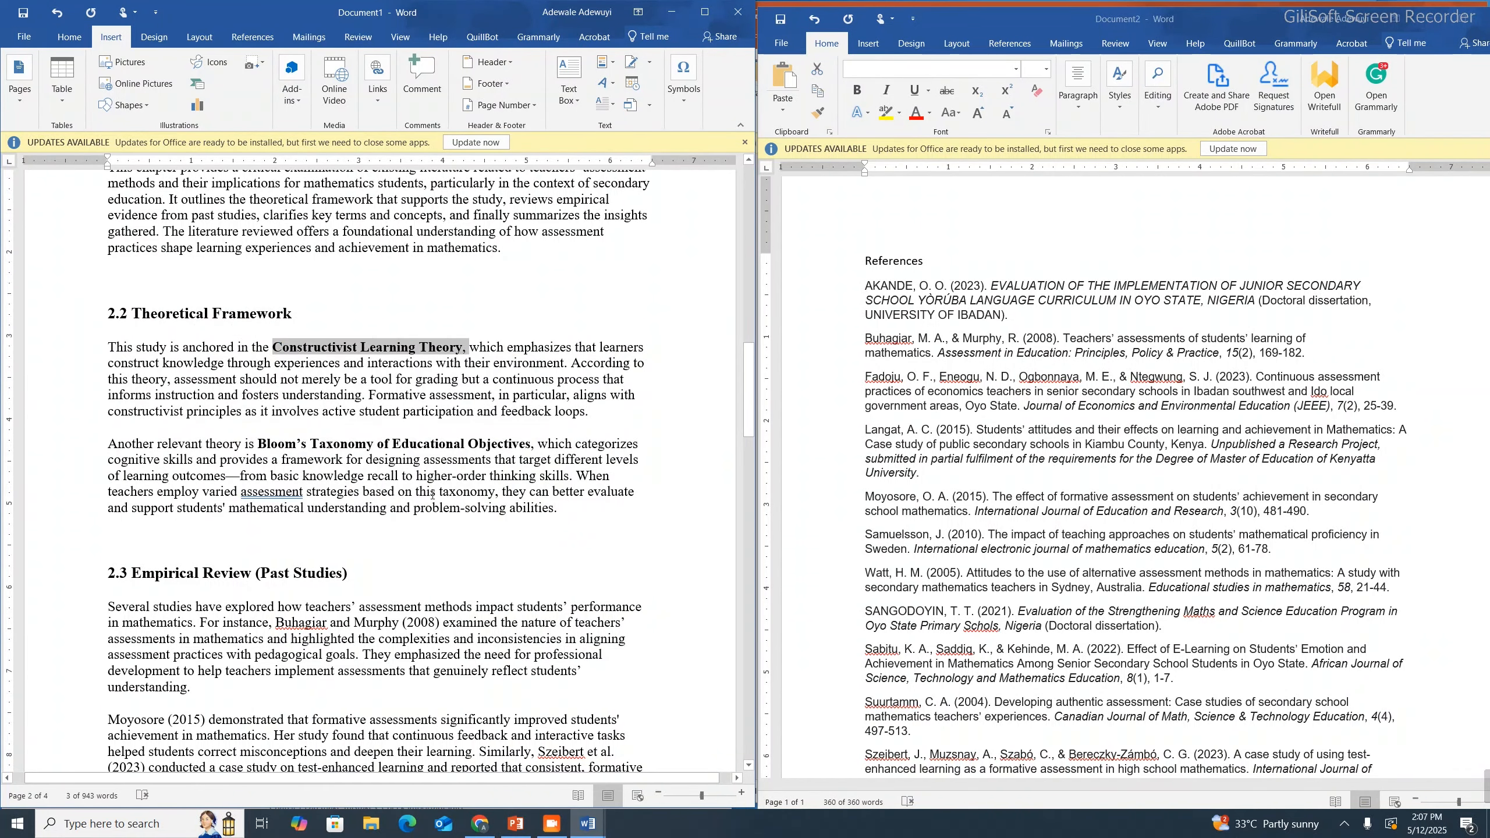
Switch to the browser and search Google Scholar for "Constructivist Learning Theory," in place of the previous query
click(588, 824)
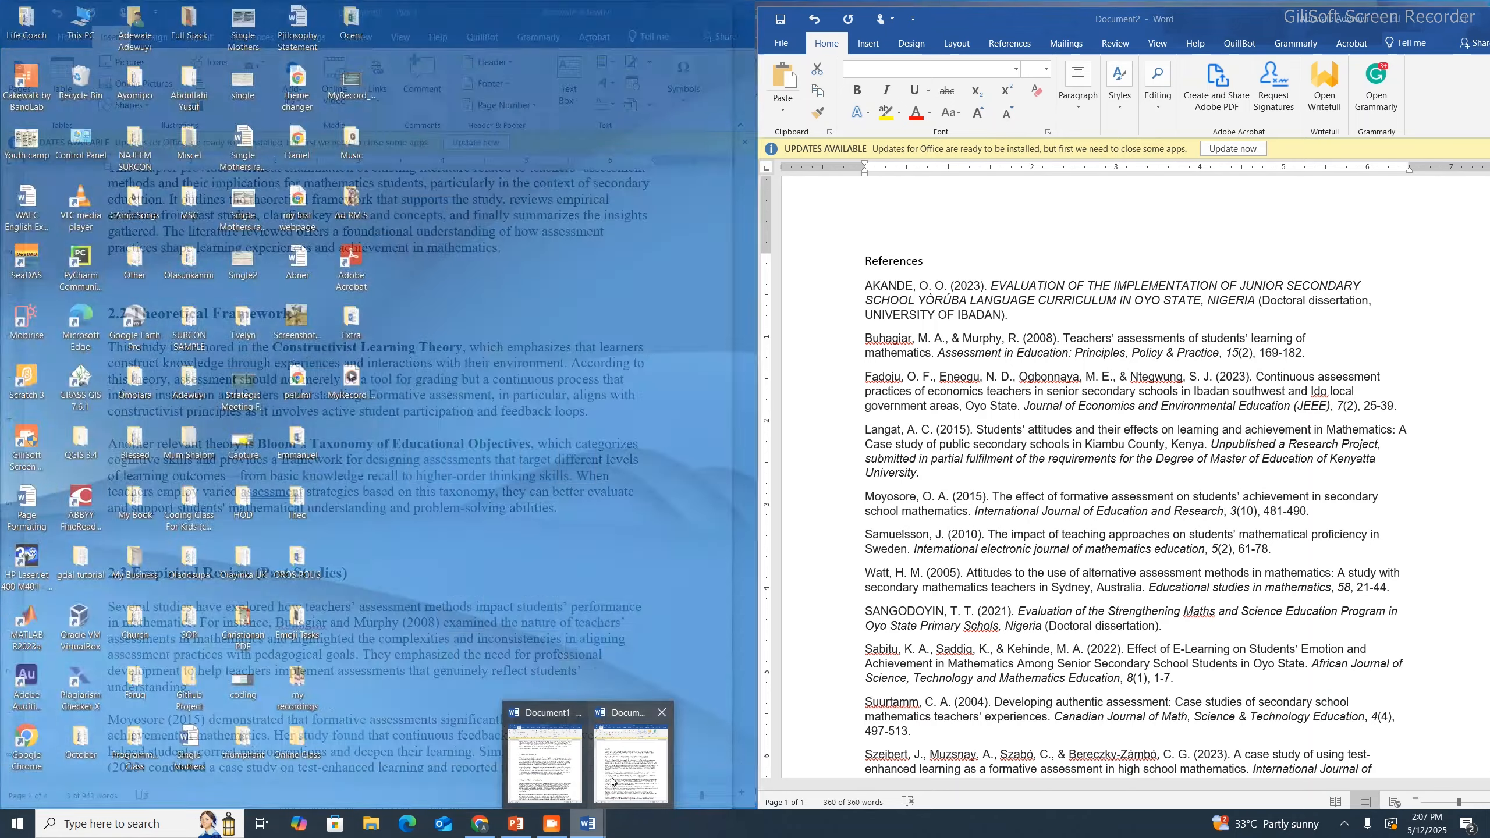
click(612, 781)
click(480, 824)
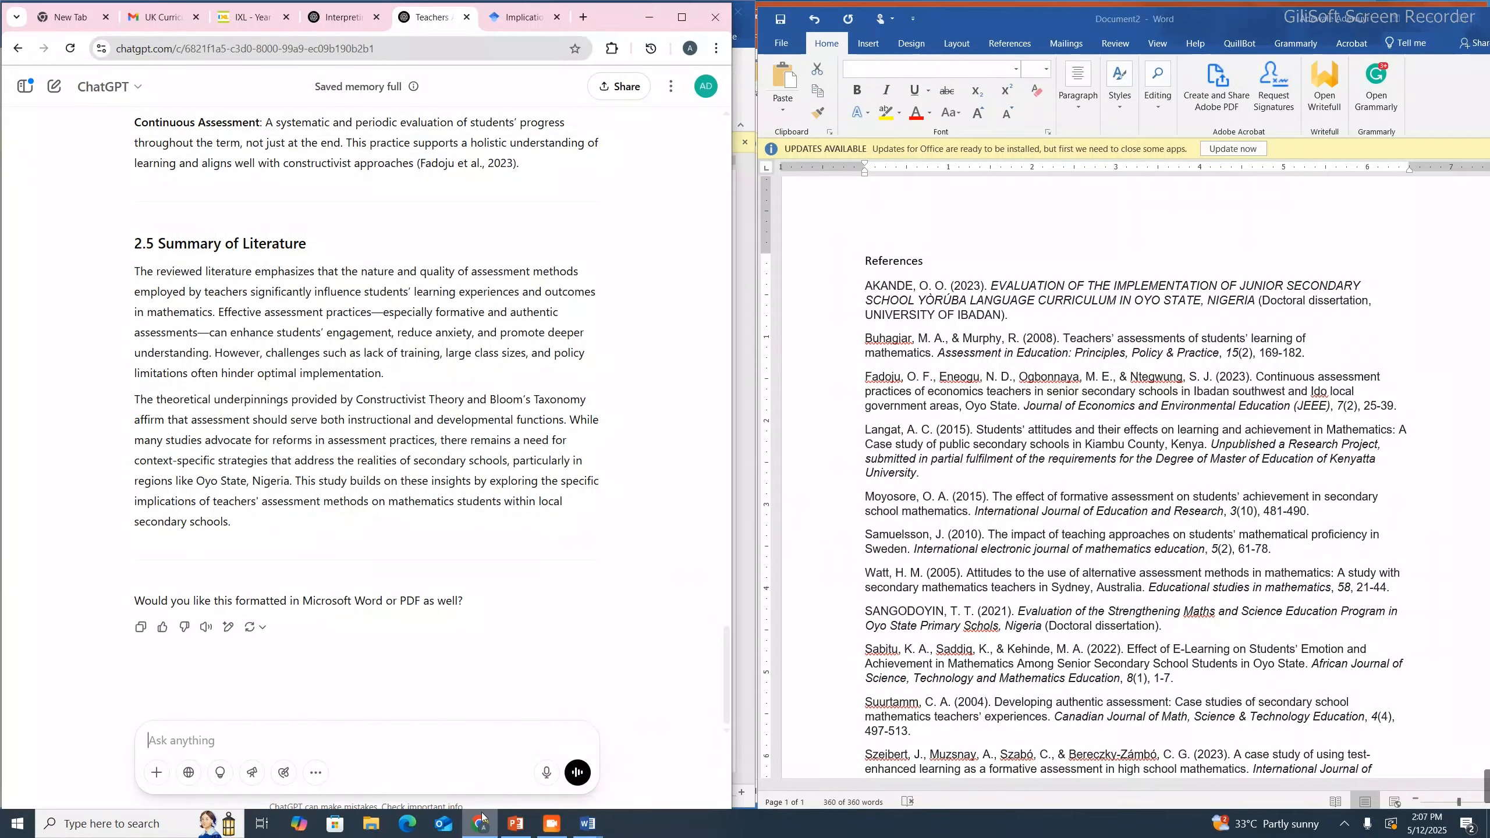
click(537, 22)
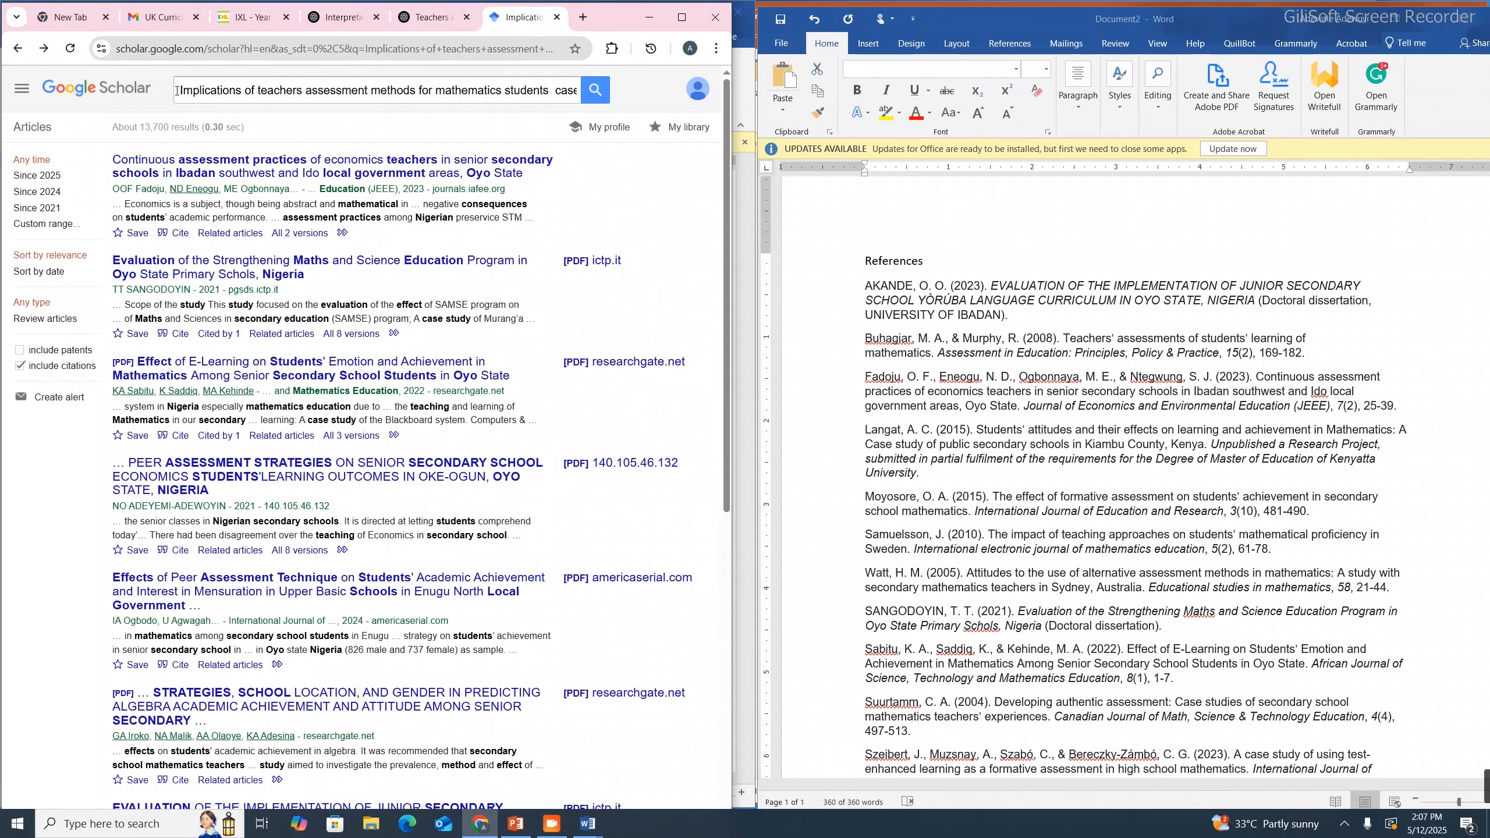
drag(177, 91, 748, 37)
text(Constructivist Learning Theory,)
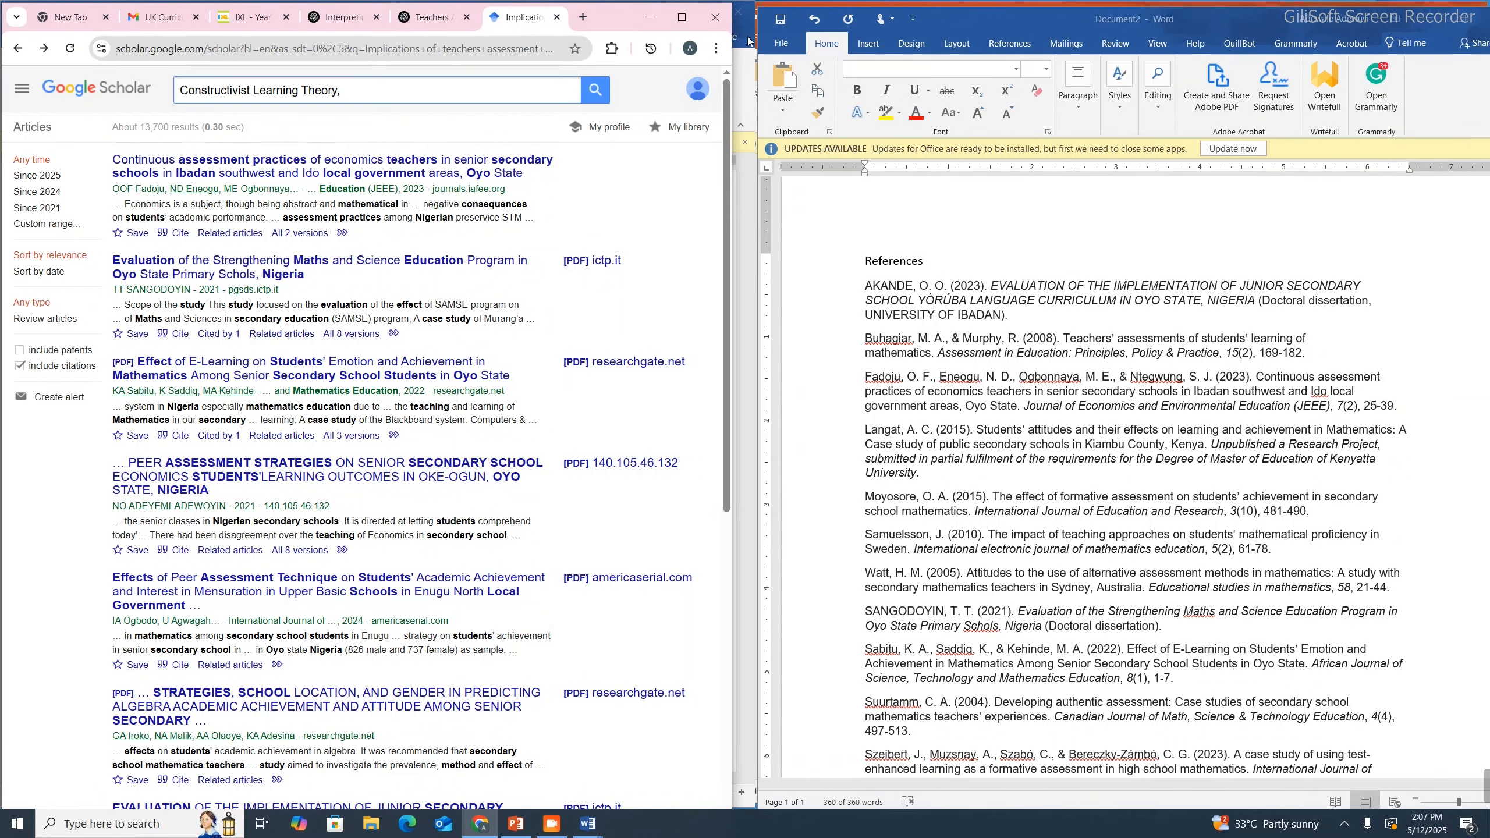
key(Return)
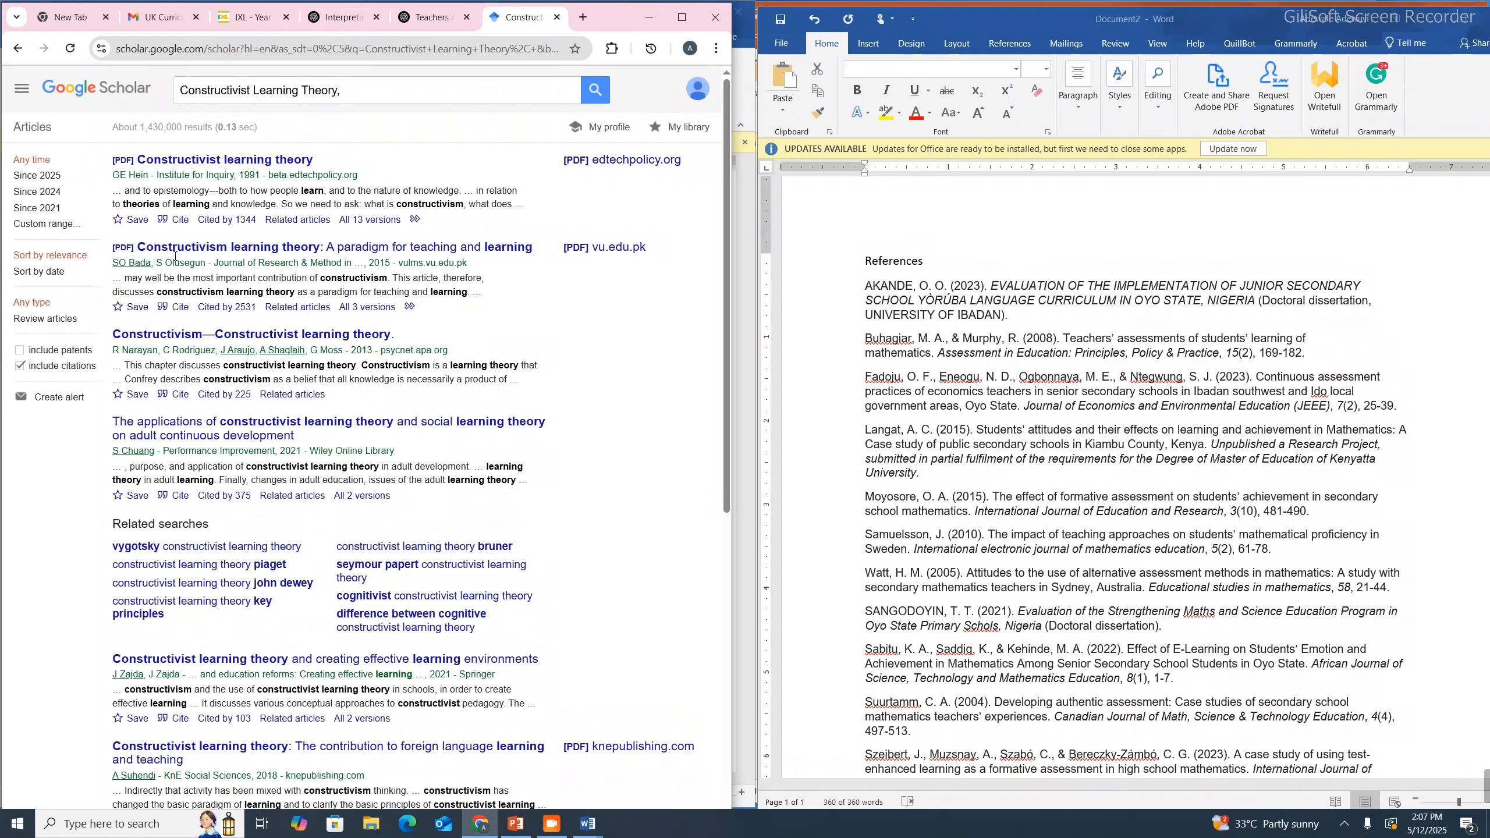
Copy the APA citation of the first search result, "Constructivist learning theory" from 1991
click(175, 220)
triple_click(291, 401)
right_click(291, 401)
click(319, 416)
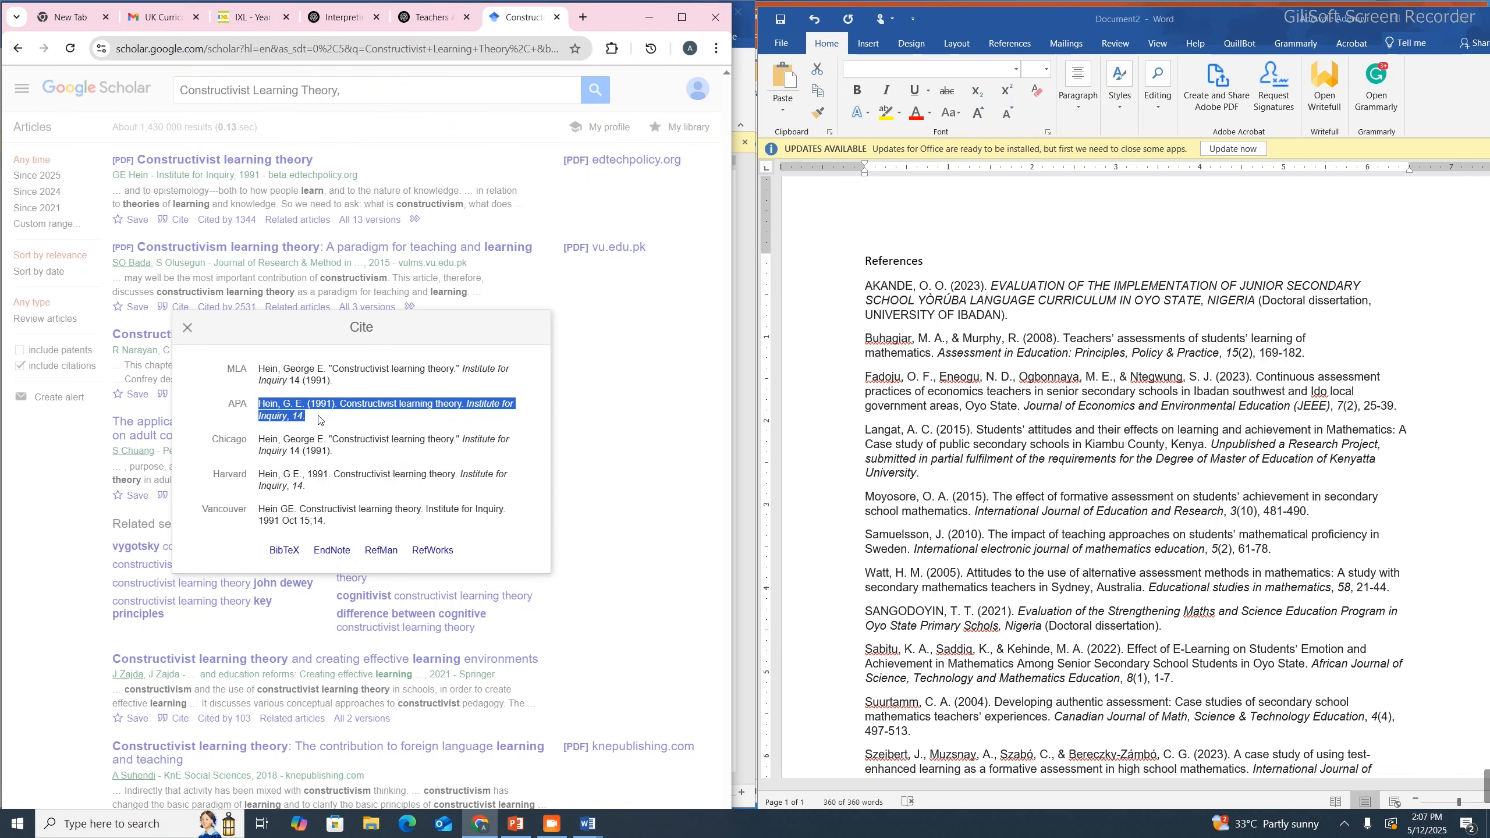
Create a new blank Word document, place it beside the browser and paste the copied 1991 citation into it
click(1280, 206)
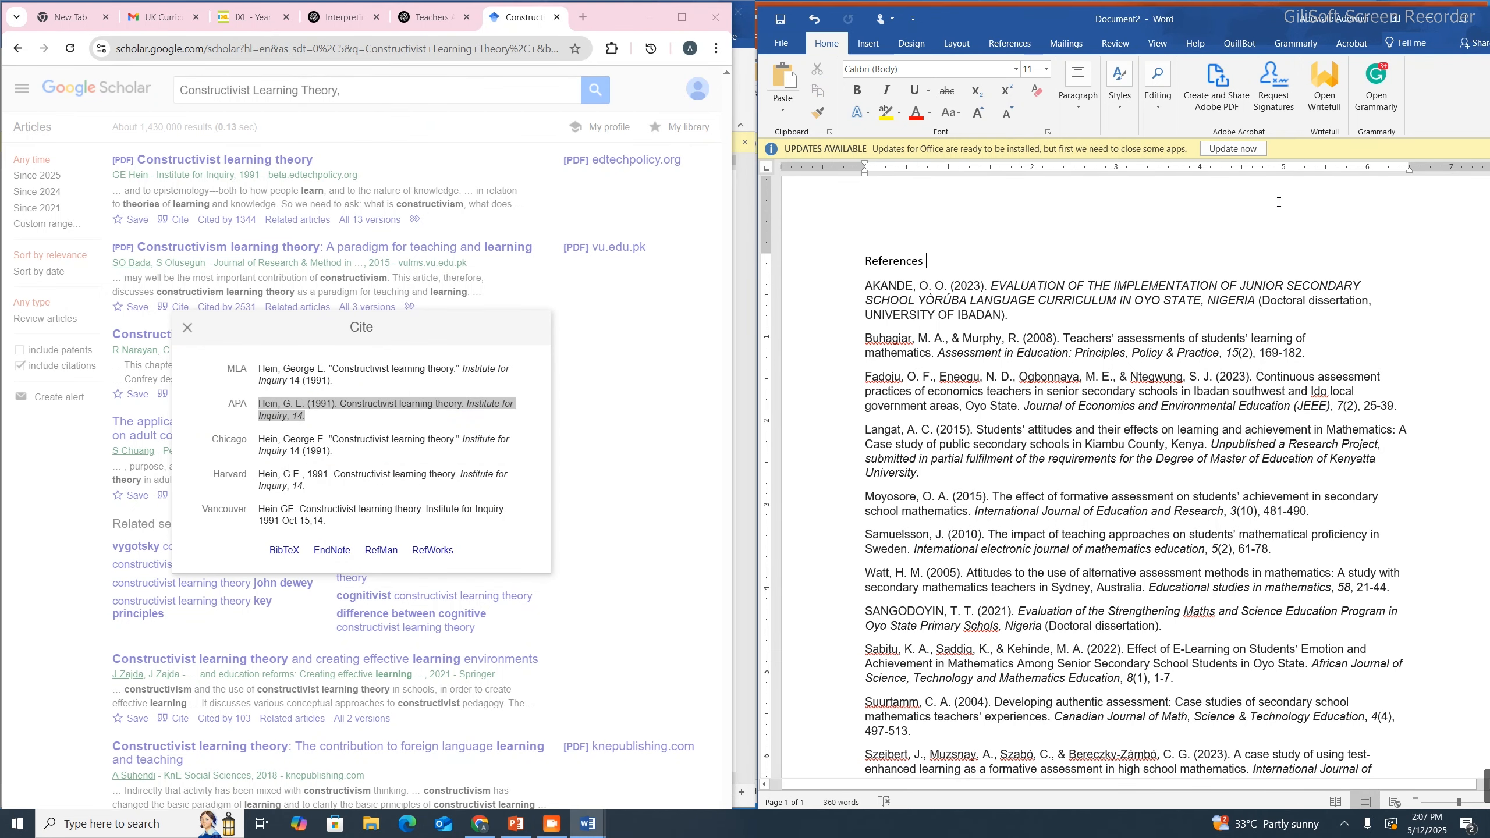
key(ctrl+n)
drag(436, 10, 1150, 23)
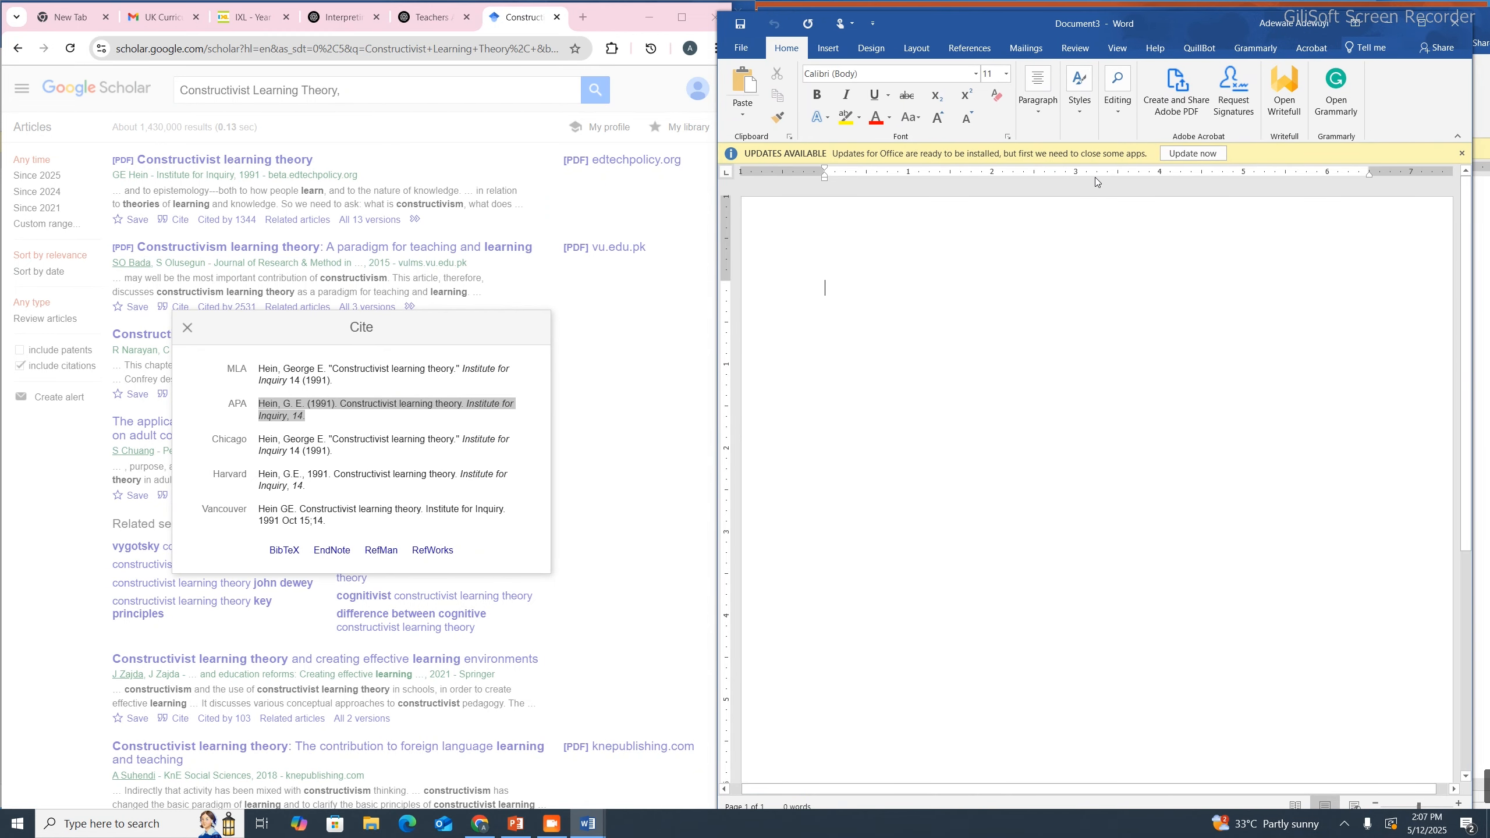
key(Menu)
click(996, 308)
key(ctrl+v)
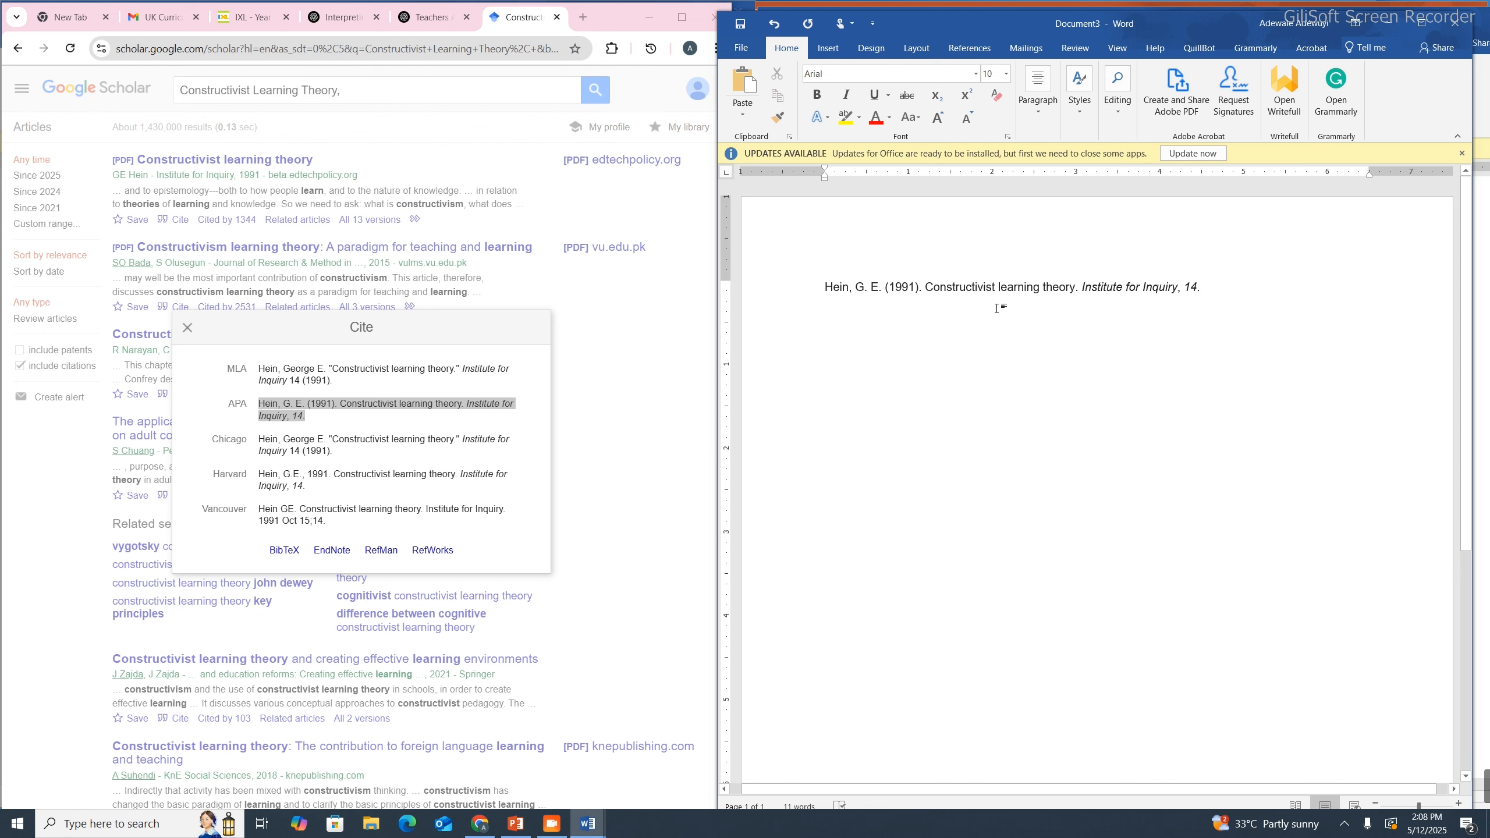
Copy the APA citation of the 2013 result "Constructivism—Constructivist learning theory" and paste it below the first reference in Document3
click(189, 331)
click(188, 327)
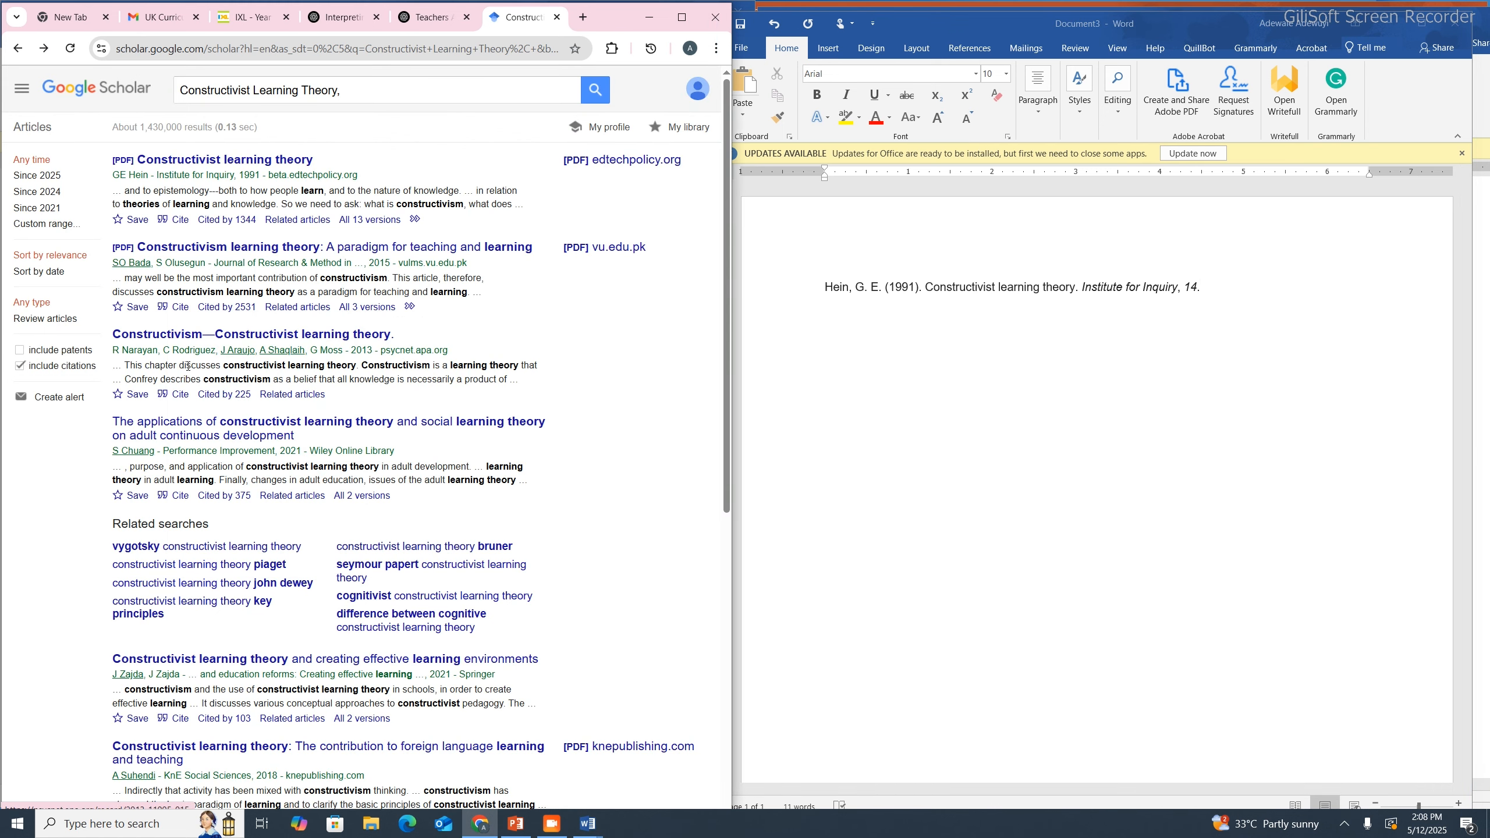
click(182, 403)
triple_click(293, 400)
right_click(293, 400)
click(322, 416)
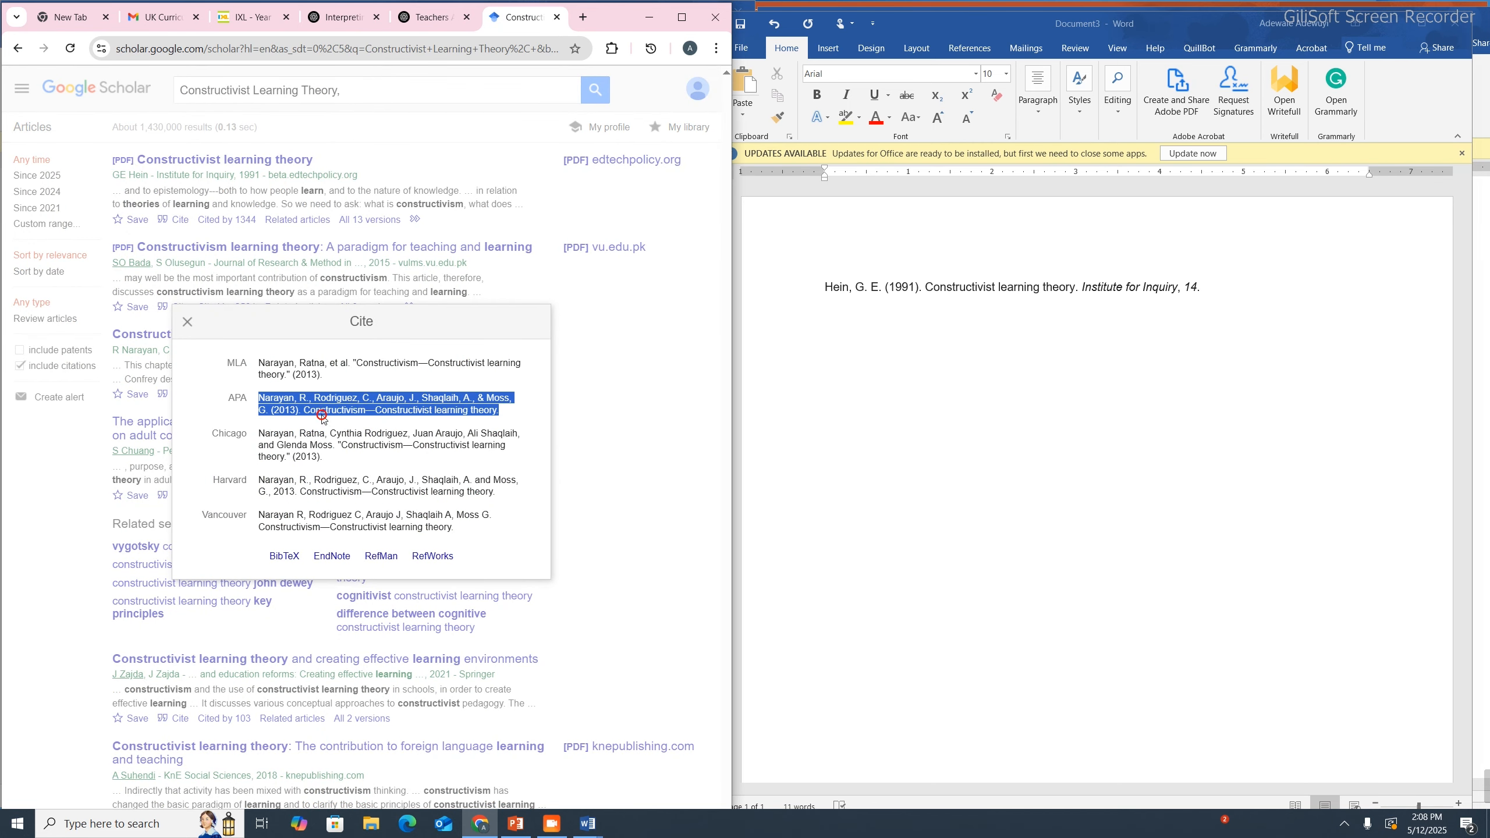
click(856, 348)
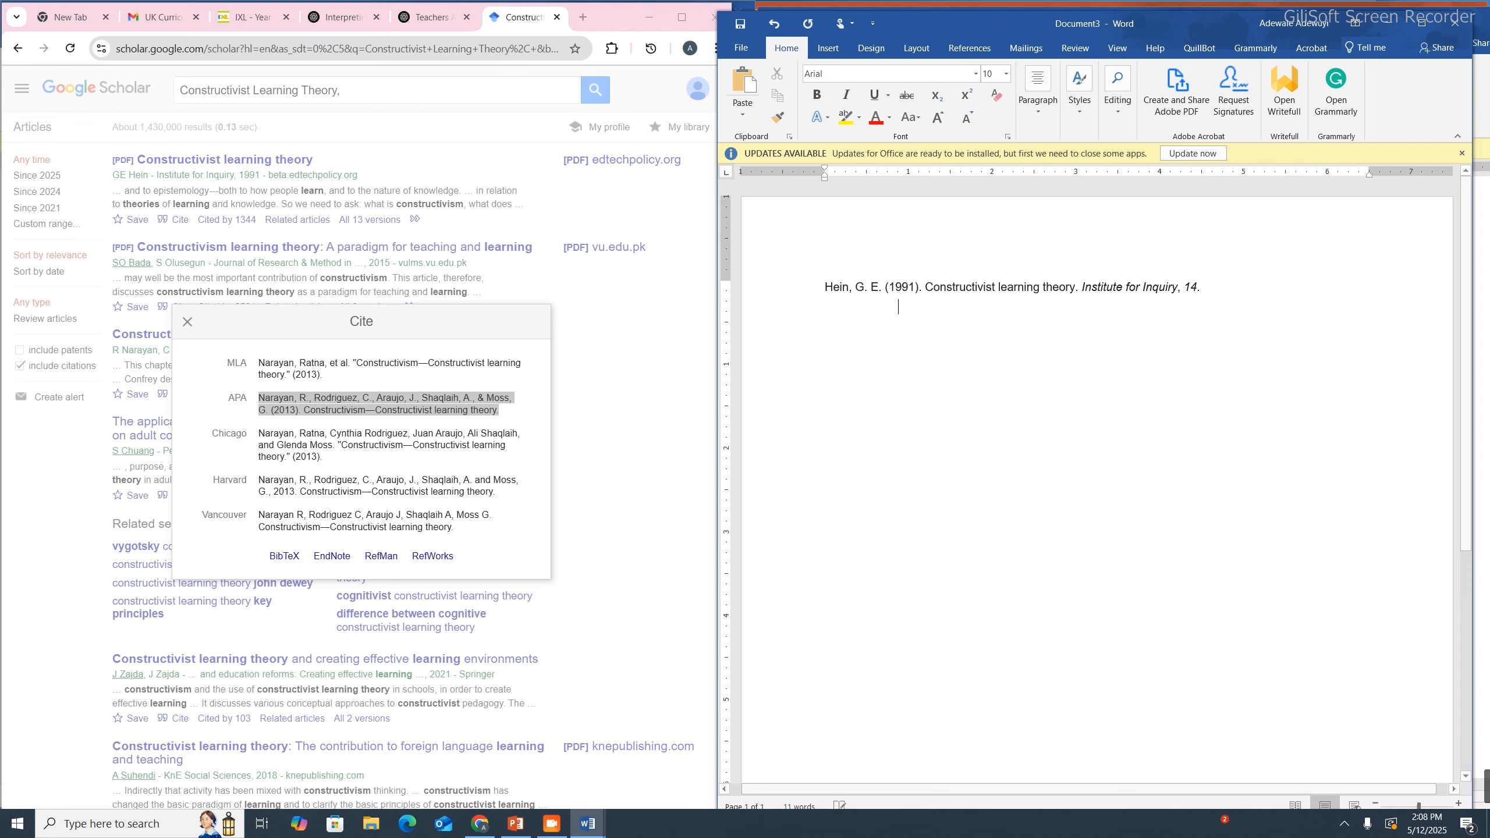
key(ctrl+v)
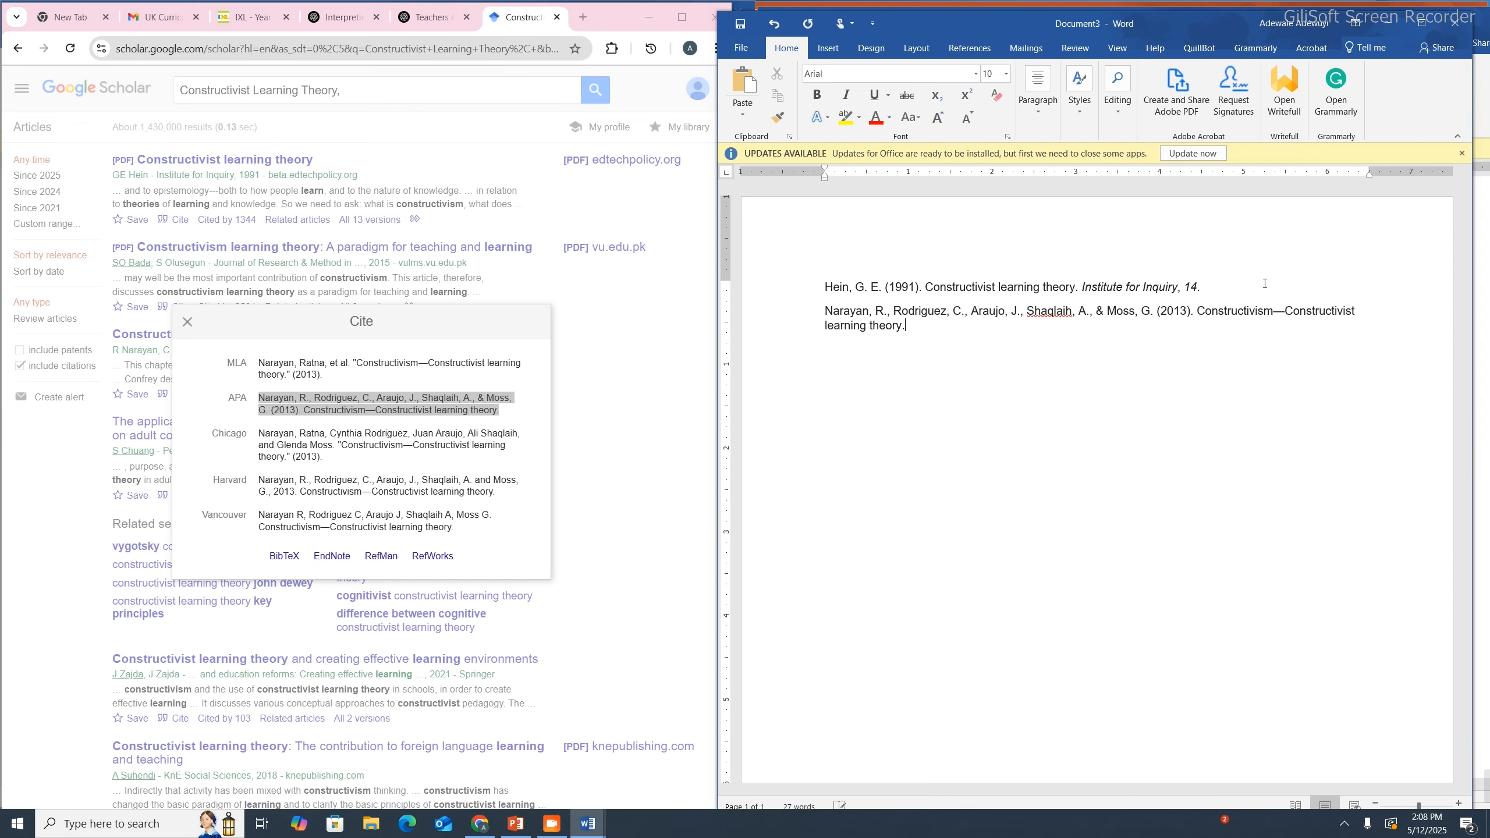
Add the APA citation of the 2018 result on constructivist theory's contribution to foreign language learning and teaching to the list in Document3
click(188, 323)
scroll(228, 609, down, 3)
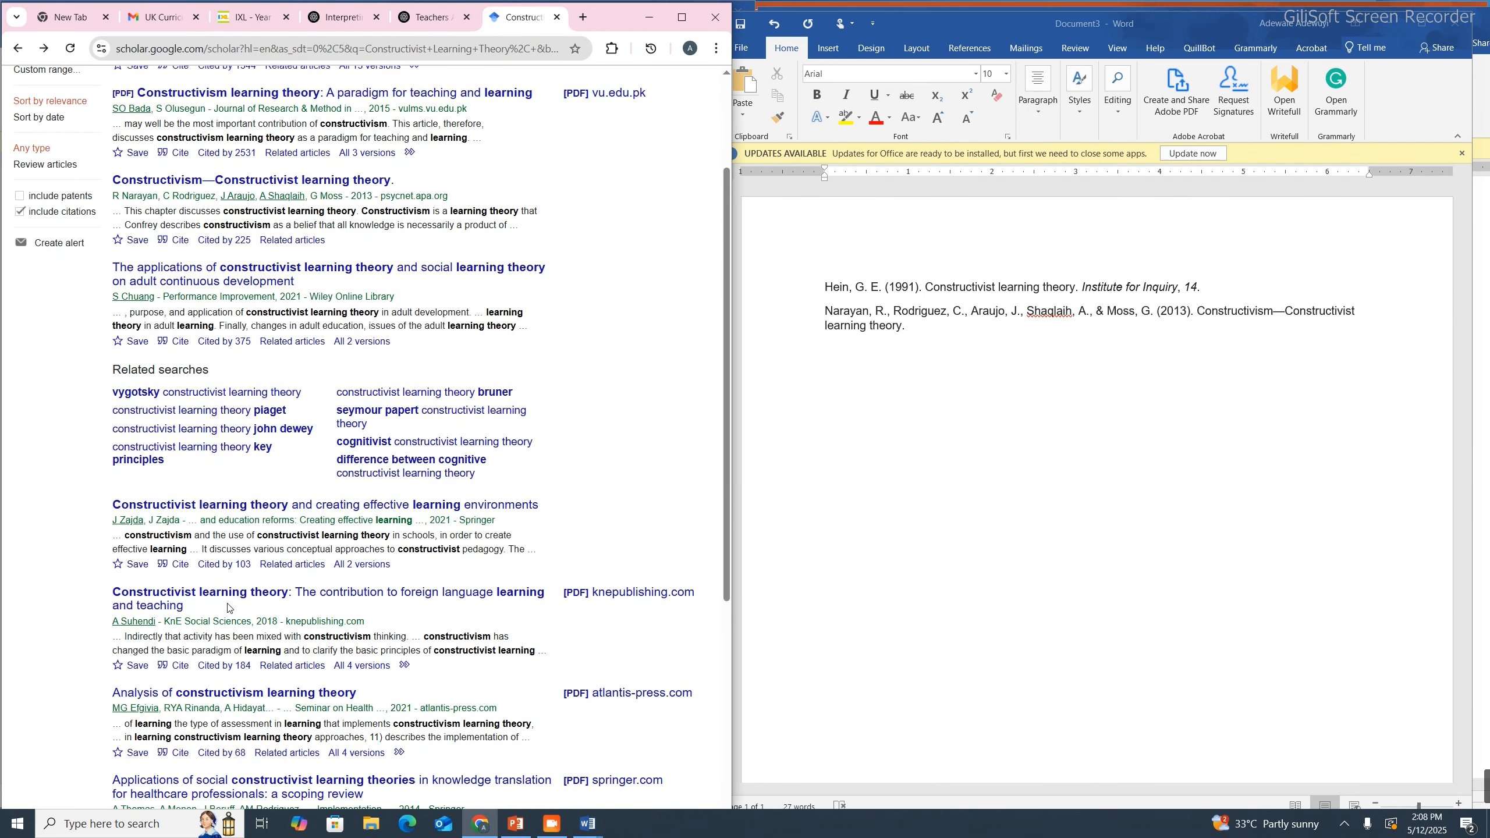
click(176, 666)
triple_click(282, 400)
right_click(280, 401)
click(317, 426)
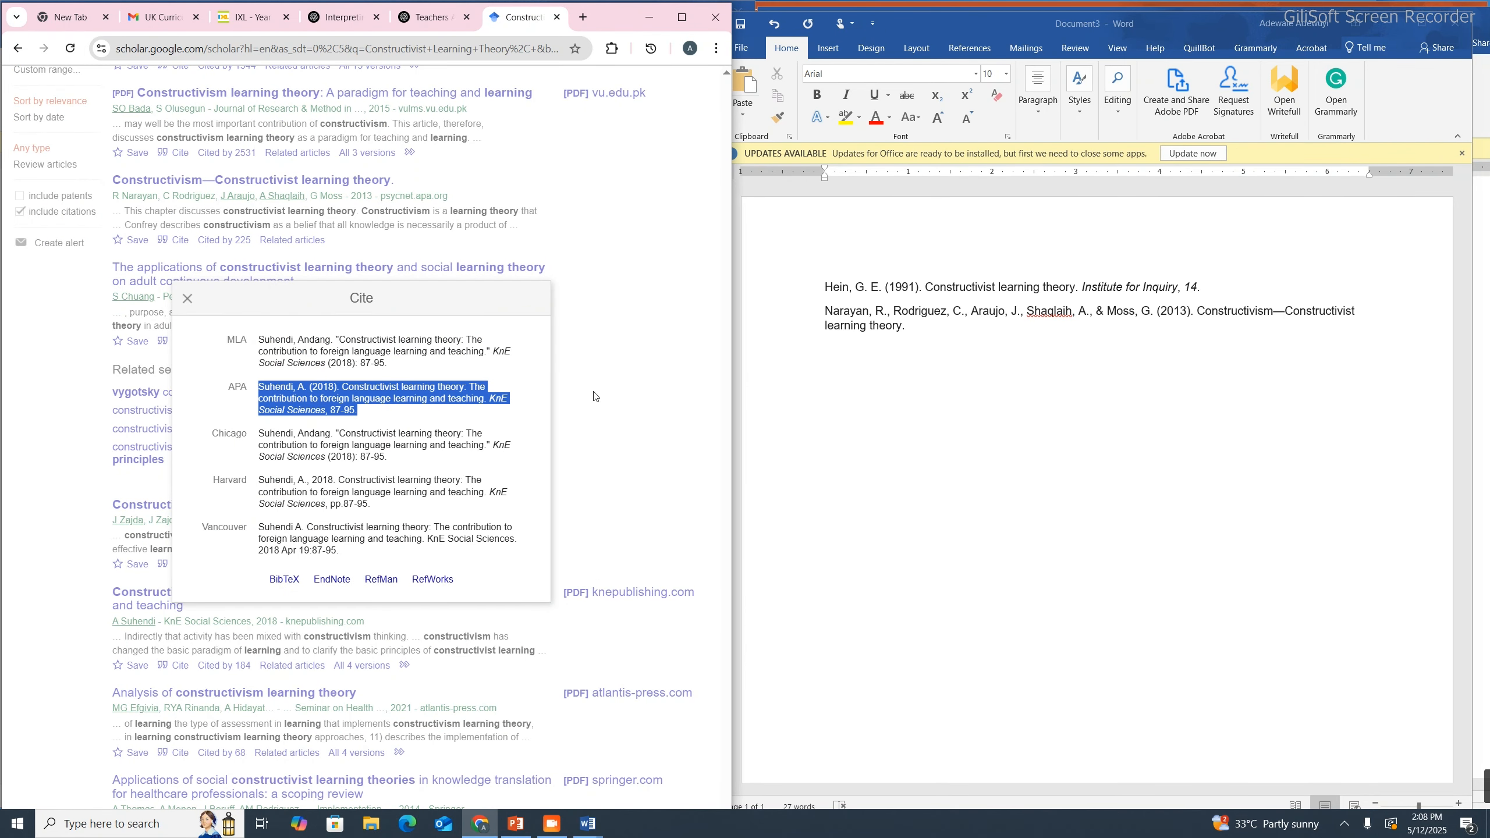
click(1051, 367)
key(ctrl+v)
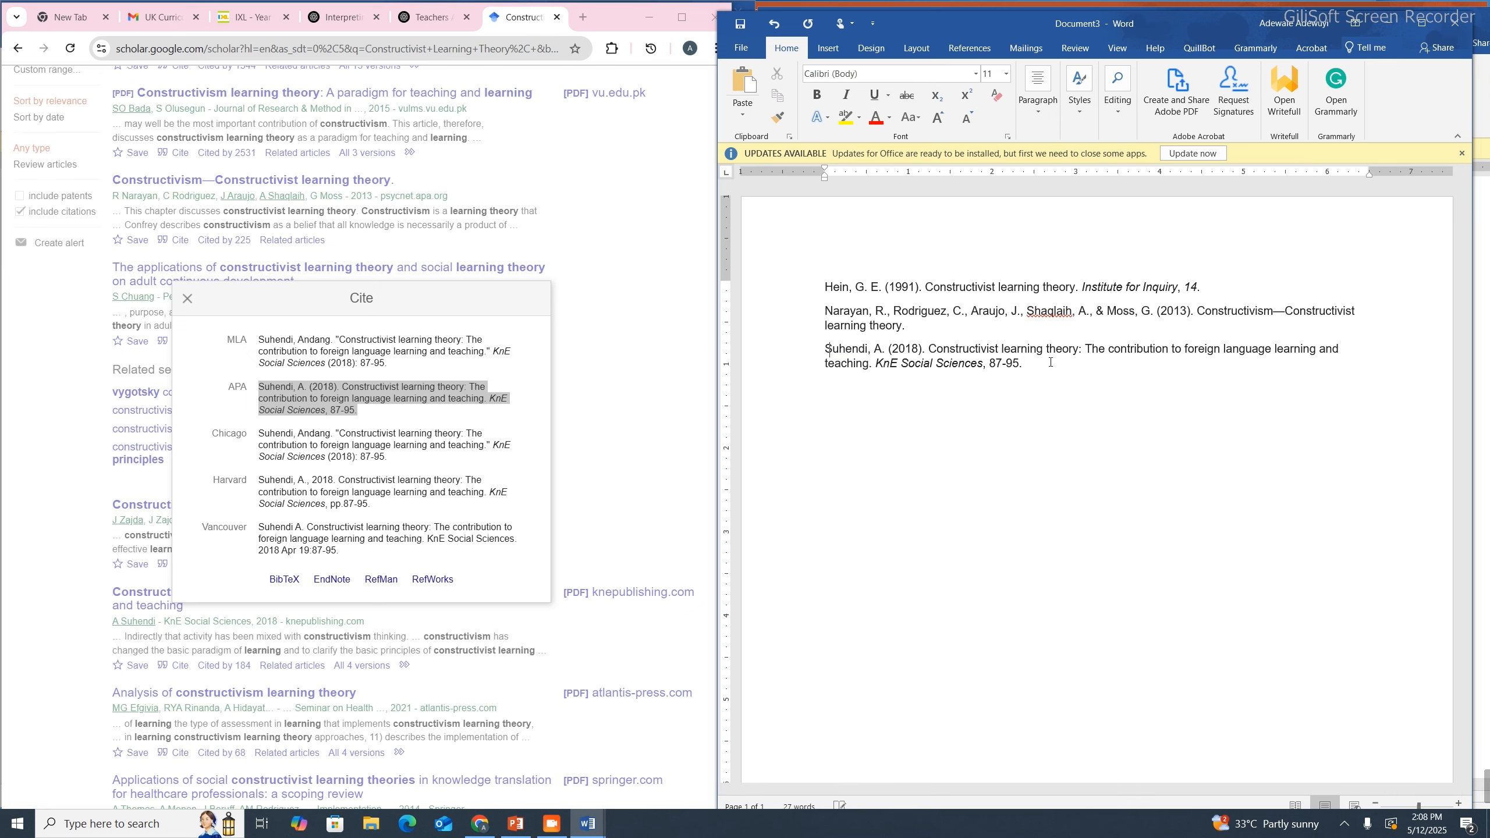
Start a ChatGPT prompt reading "using these reference list as in-text citataion", followed by the three references from Document3 in quotation marks
click(433, 17)
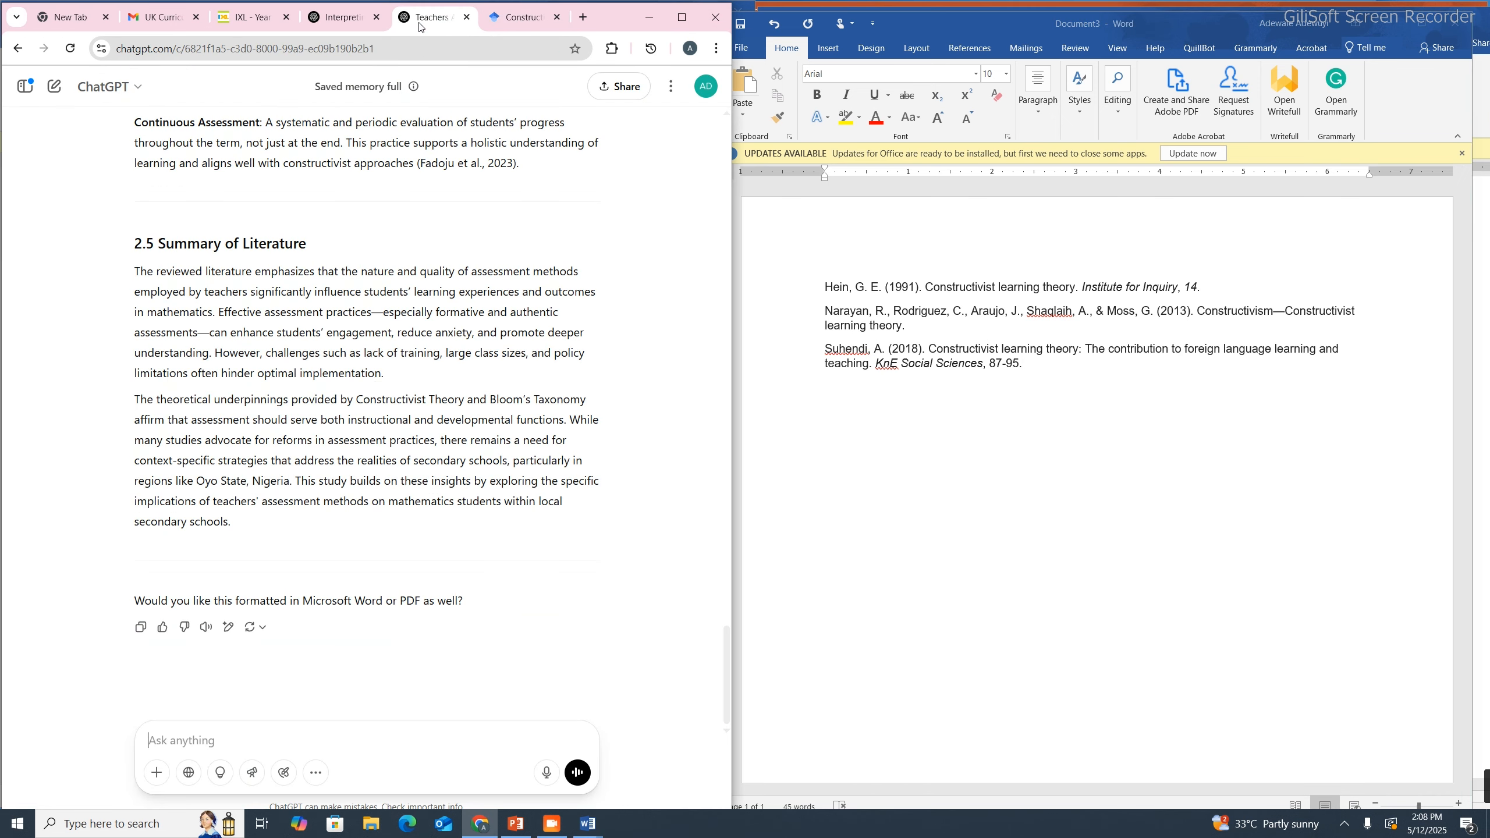
text(u)
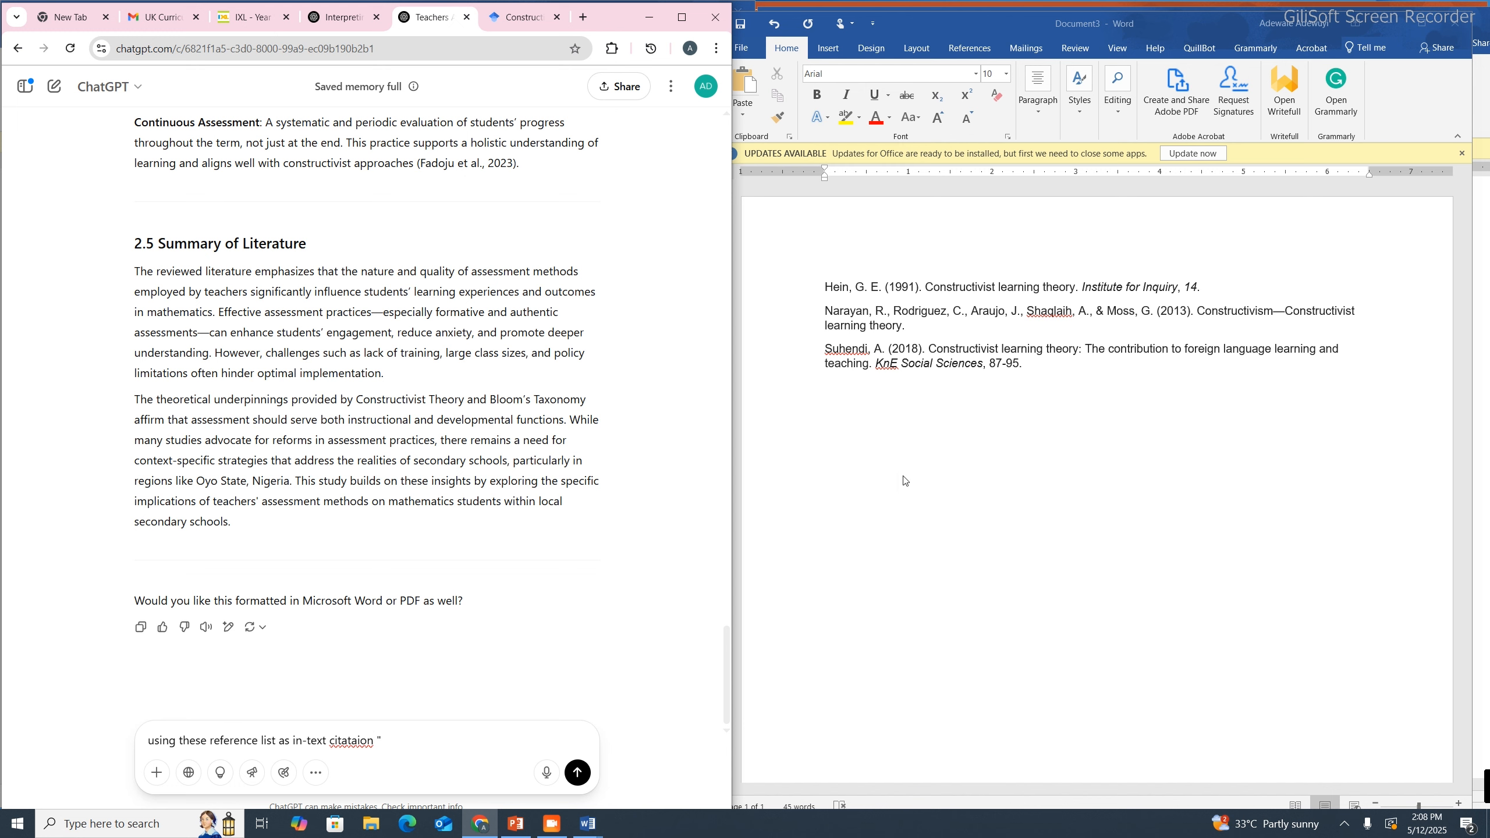
click(1038, 366)
drag(1030, 369, 824, 285)
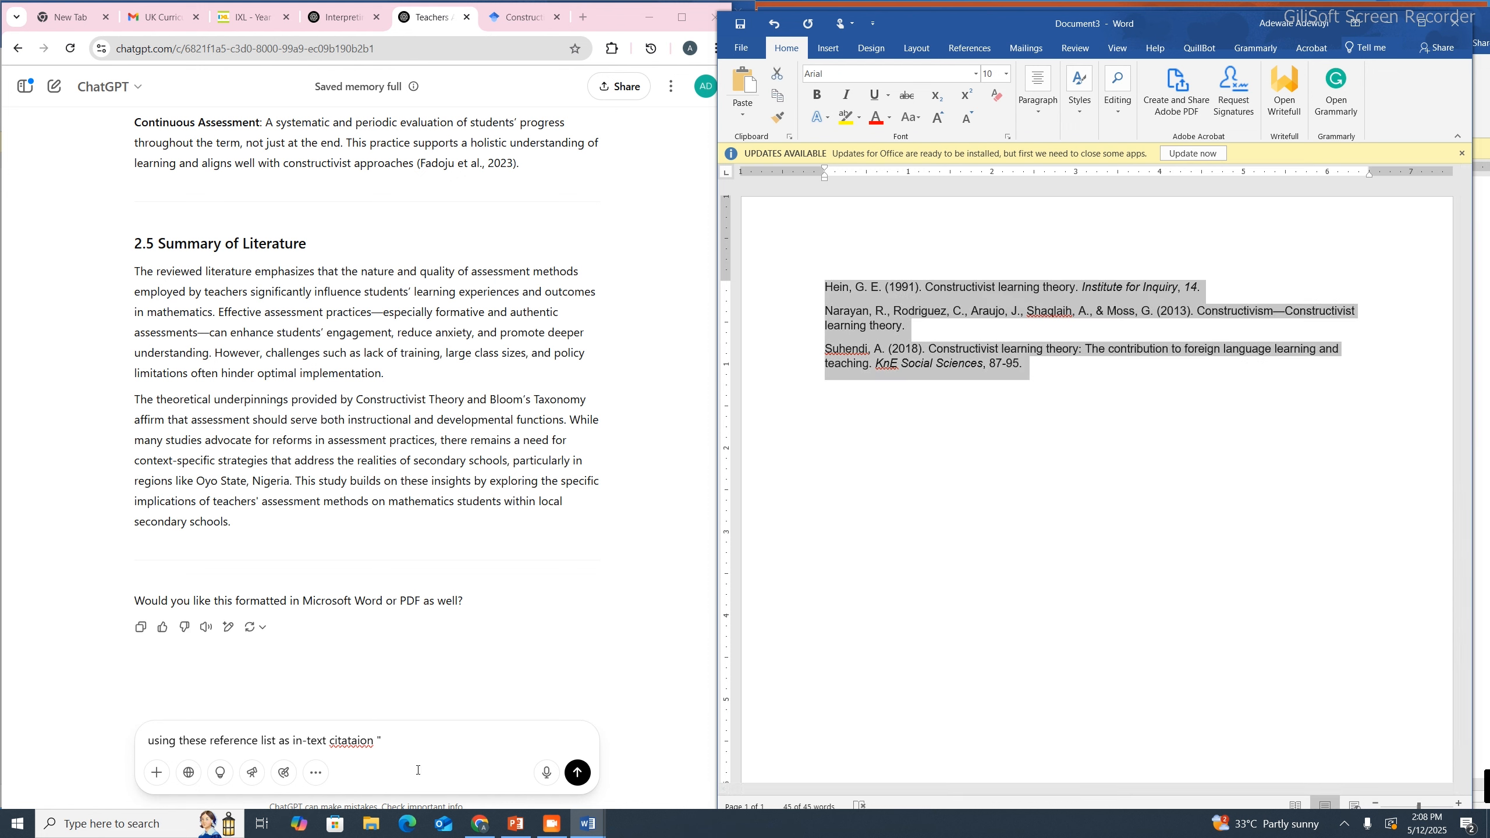
key(ctrl+c)
click(392, 729)
key(ctrl+v)
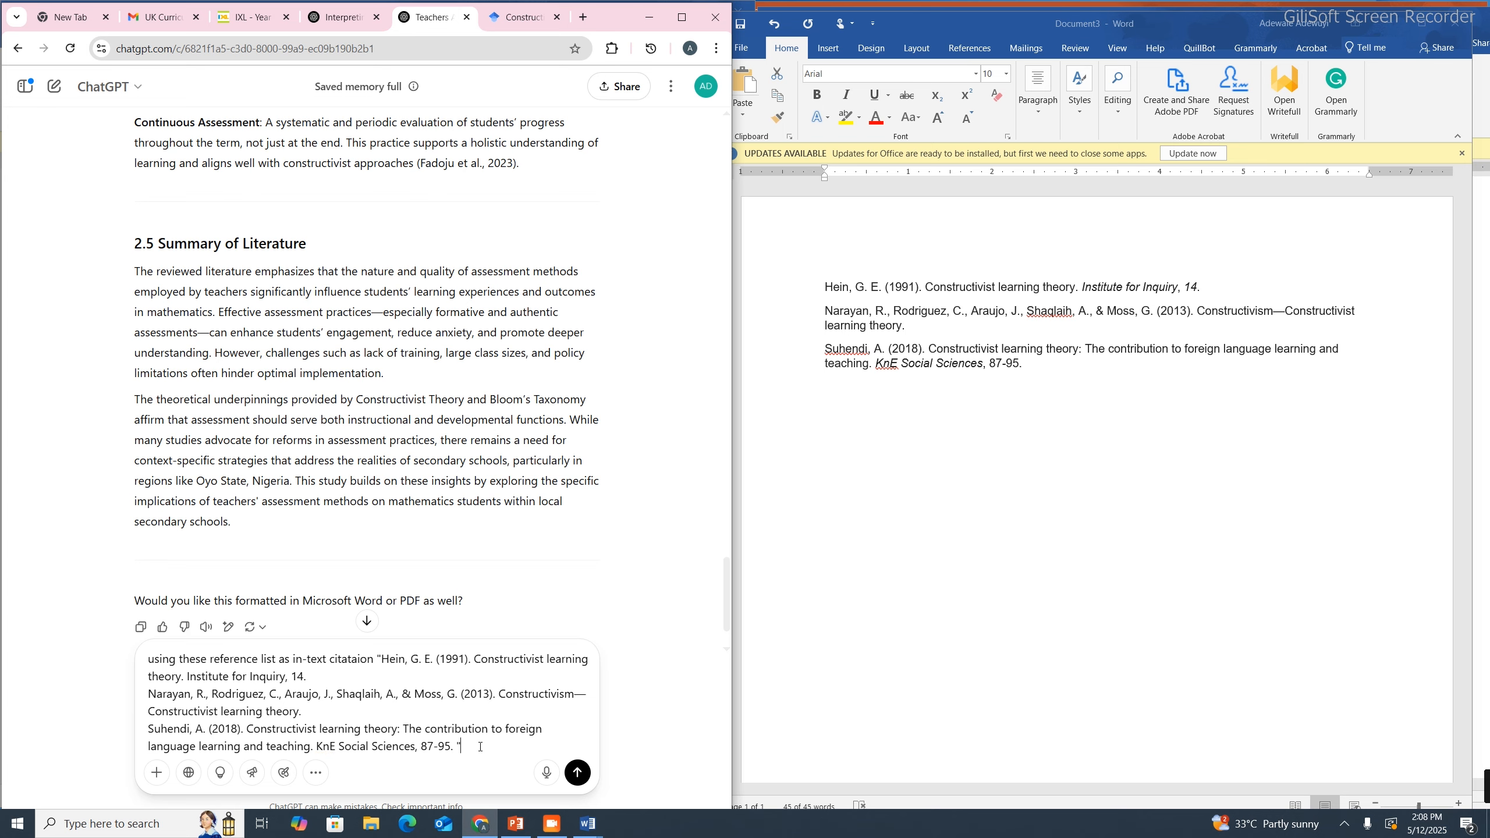
Copy the bold phrase "Bloom's Taxonomy of Educational Objectives" from section 2.2 of Document1 and minimize the document
click(588, 824)
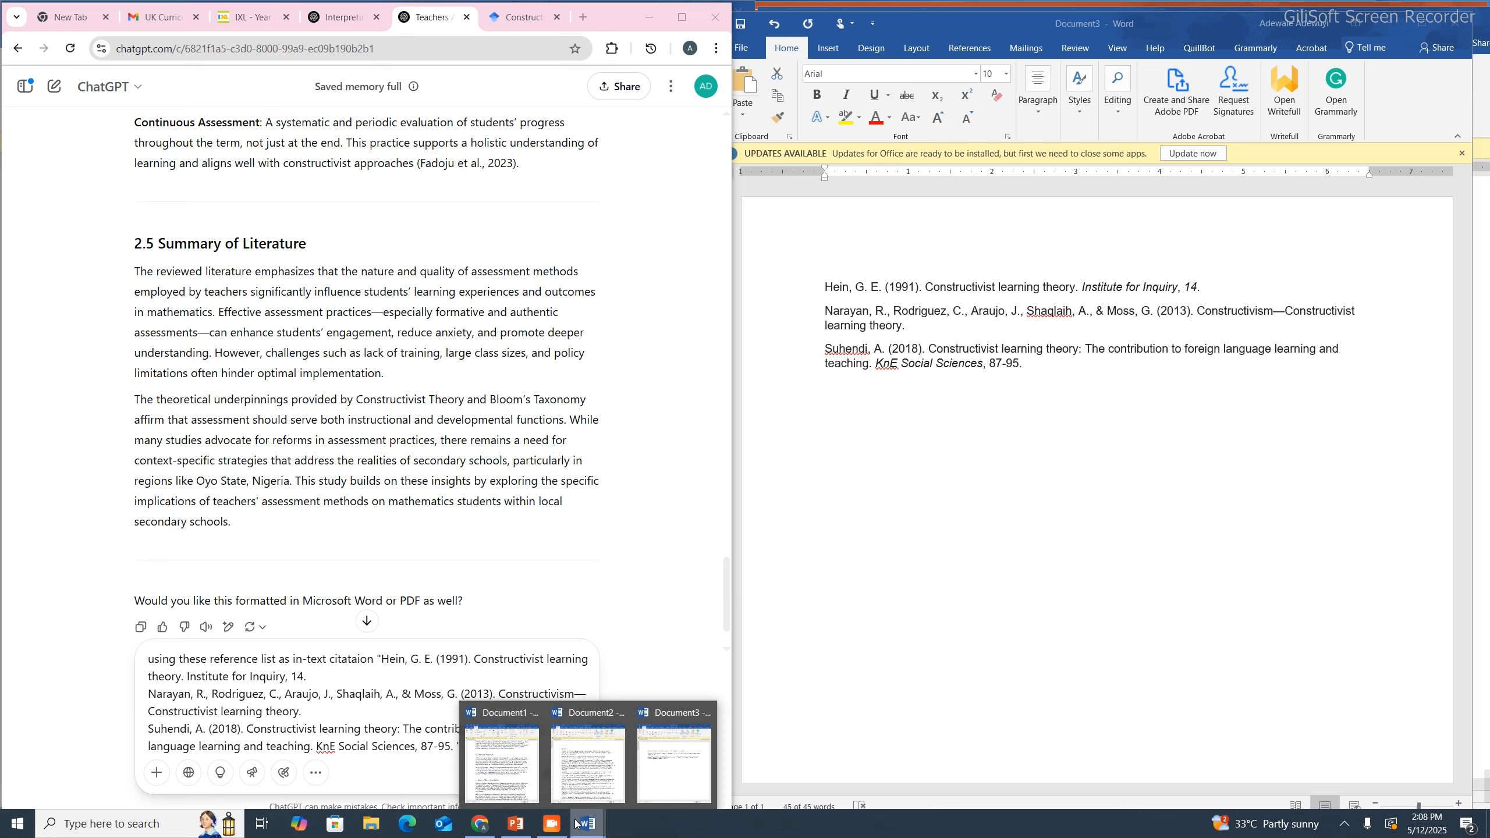
click(502, 764)
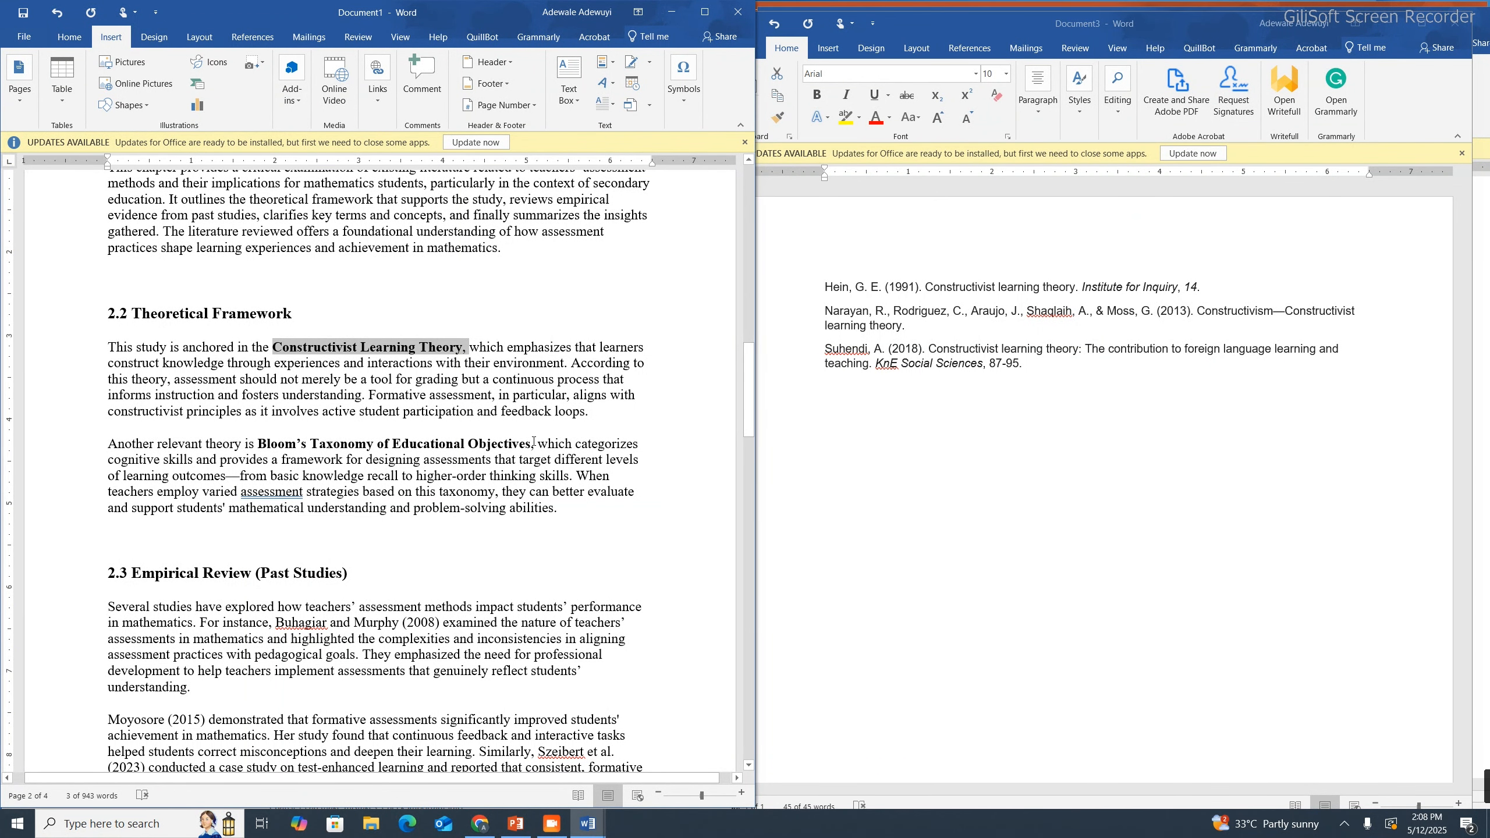
drag(532, 441, 268, 448)
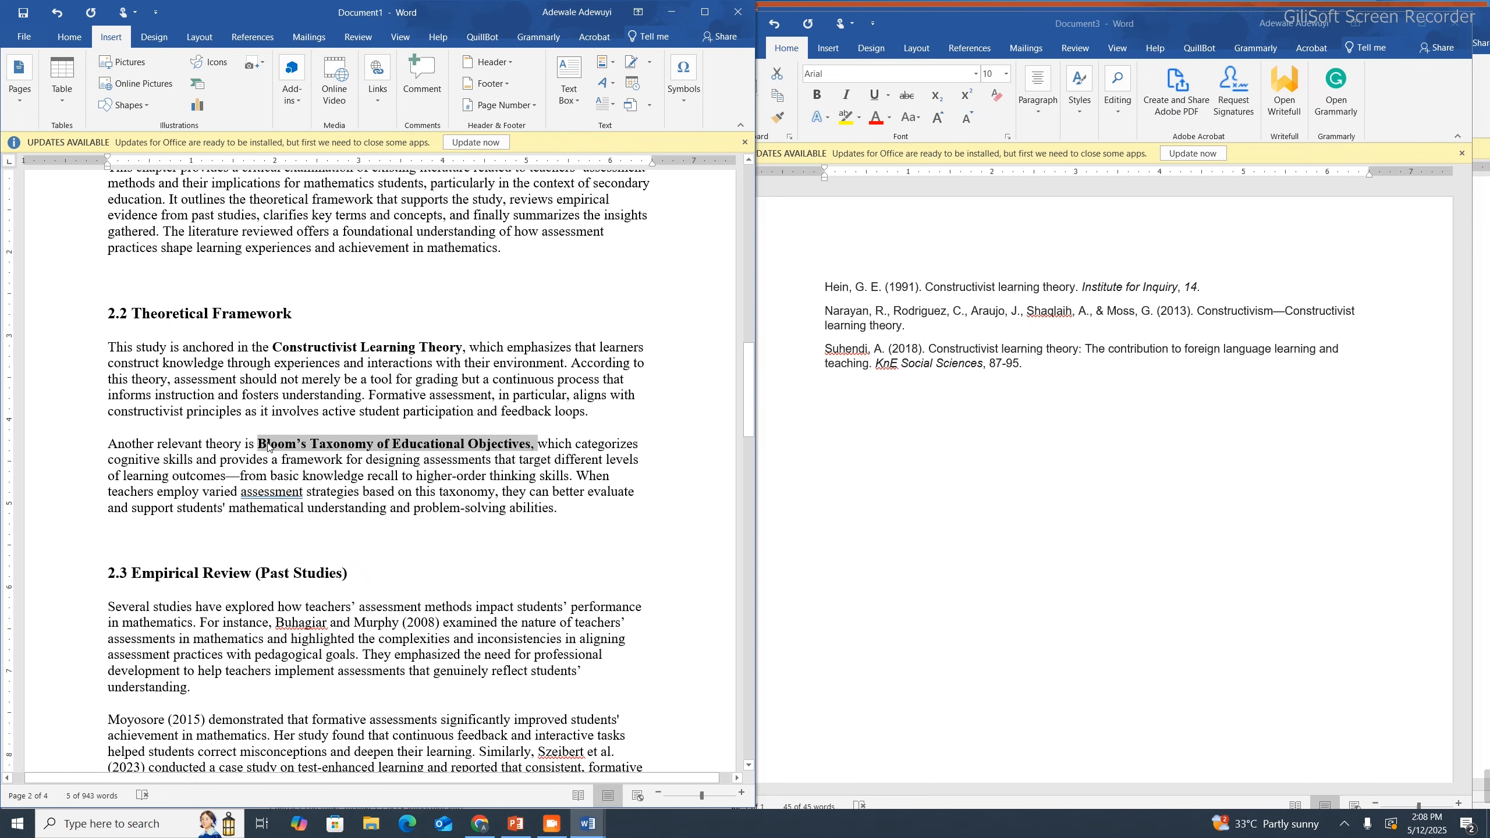
click(669, 12)
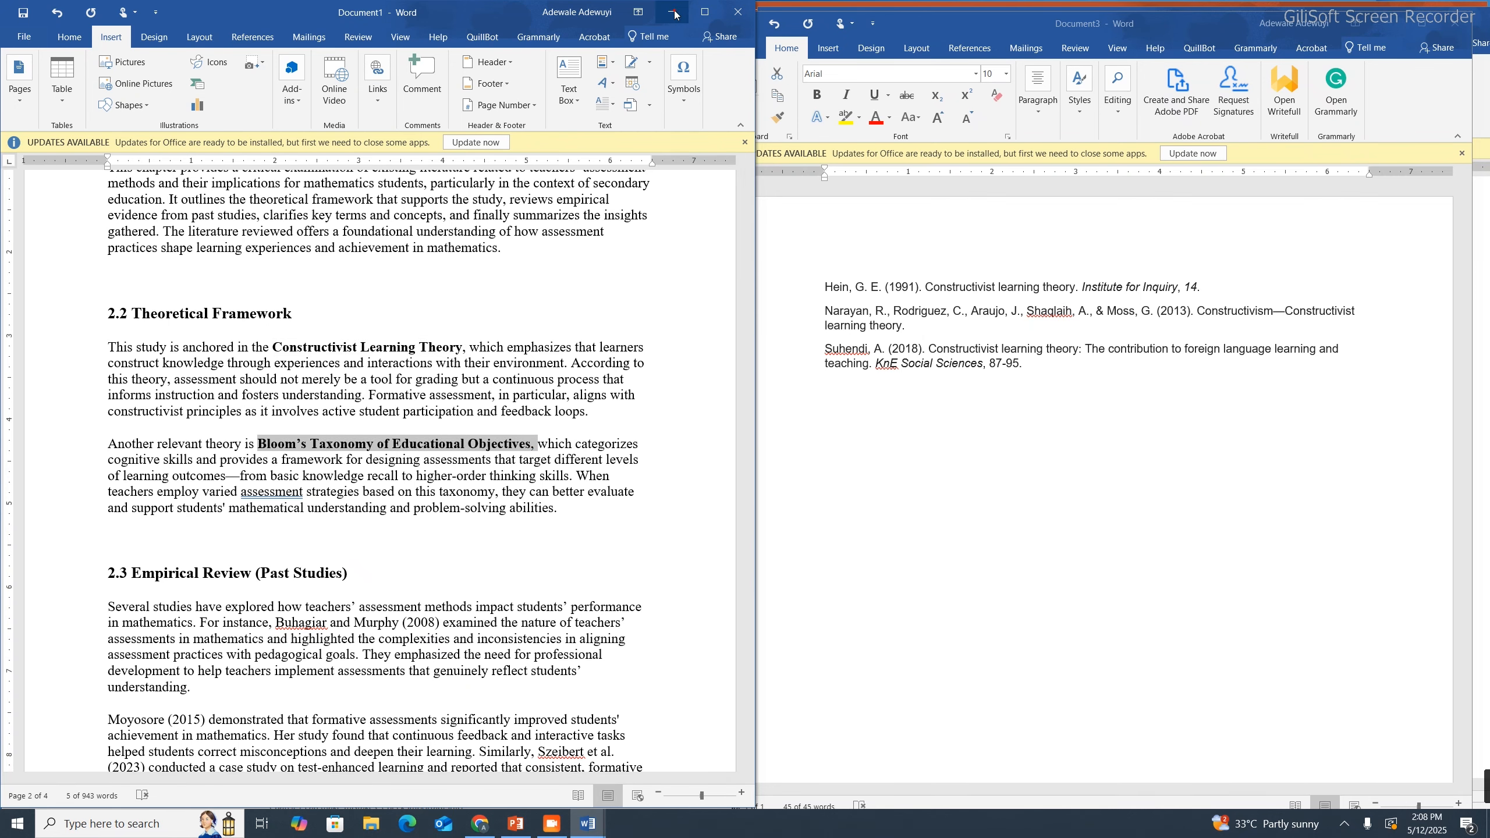
Close the open citation dialog in Google Scholar and search for "Bloom's Taxonomy of Educational Objectives"
click(525, 16)
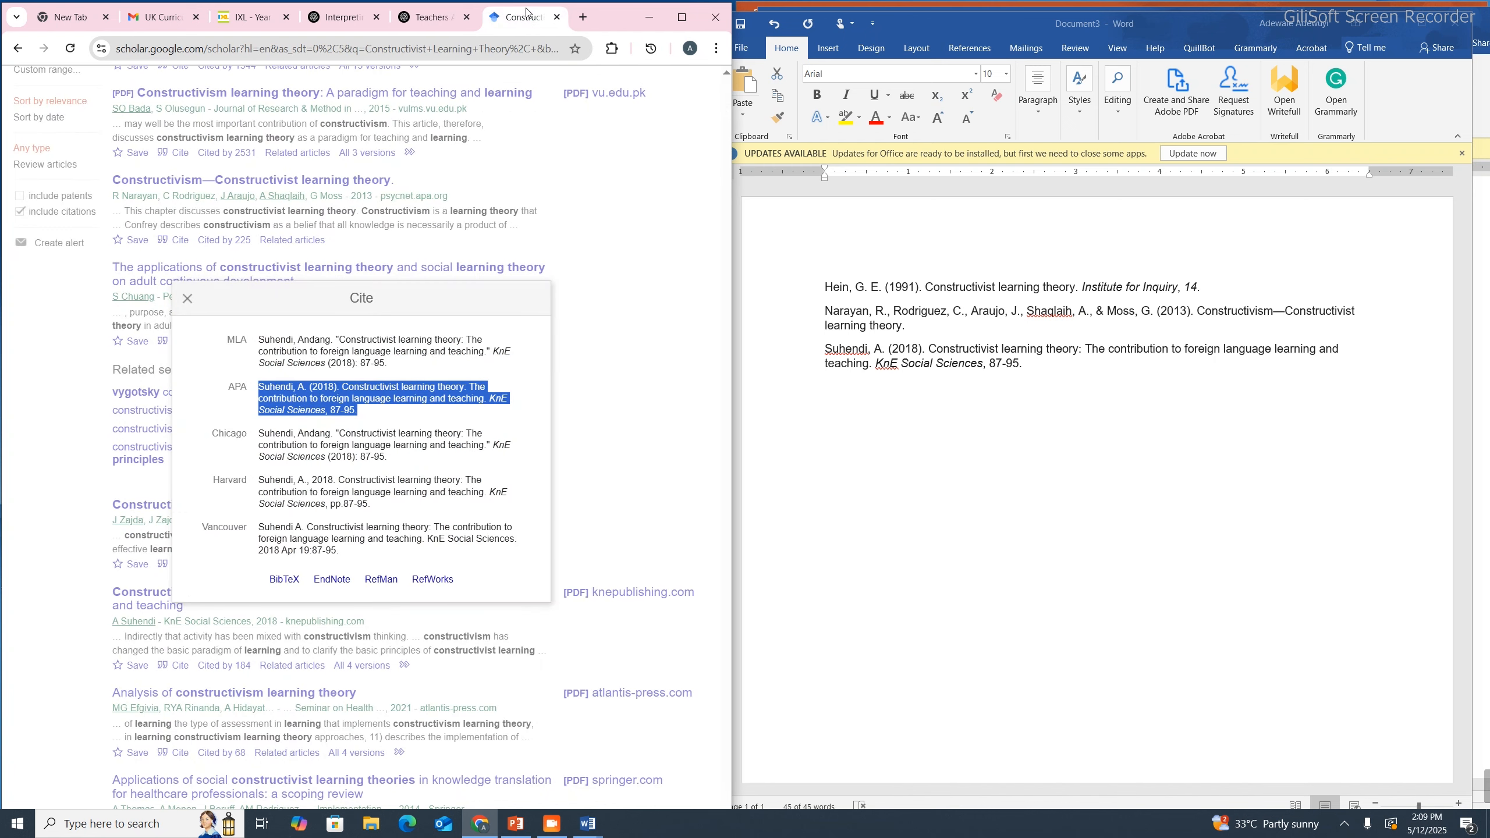
click(386, 196)
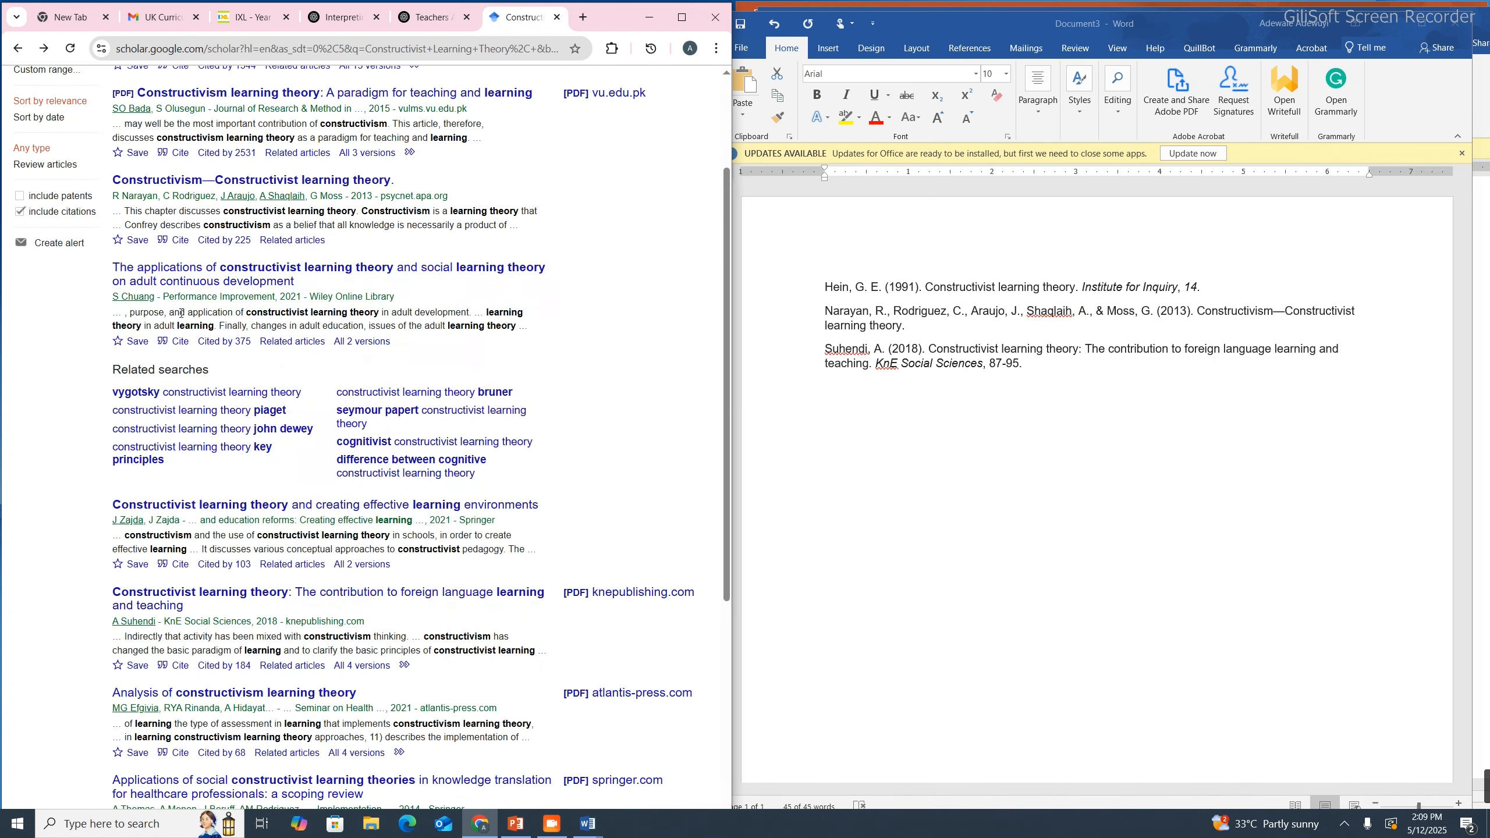
scroll(384, 286, up, 3)
drag(361, 92, 151, 94)
key(ctrl+v)
key(Return)
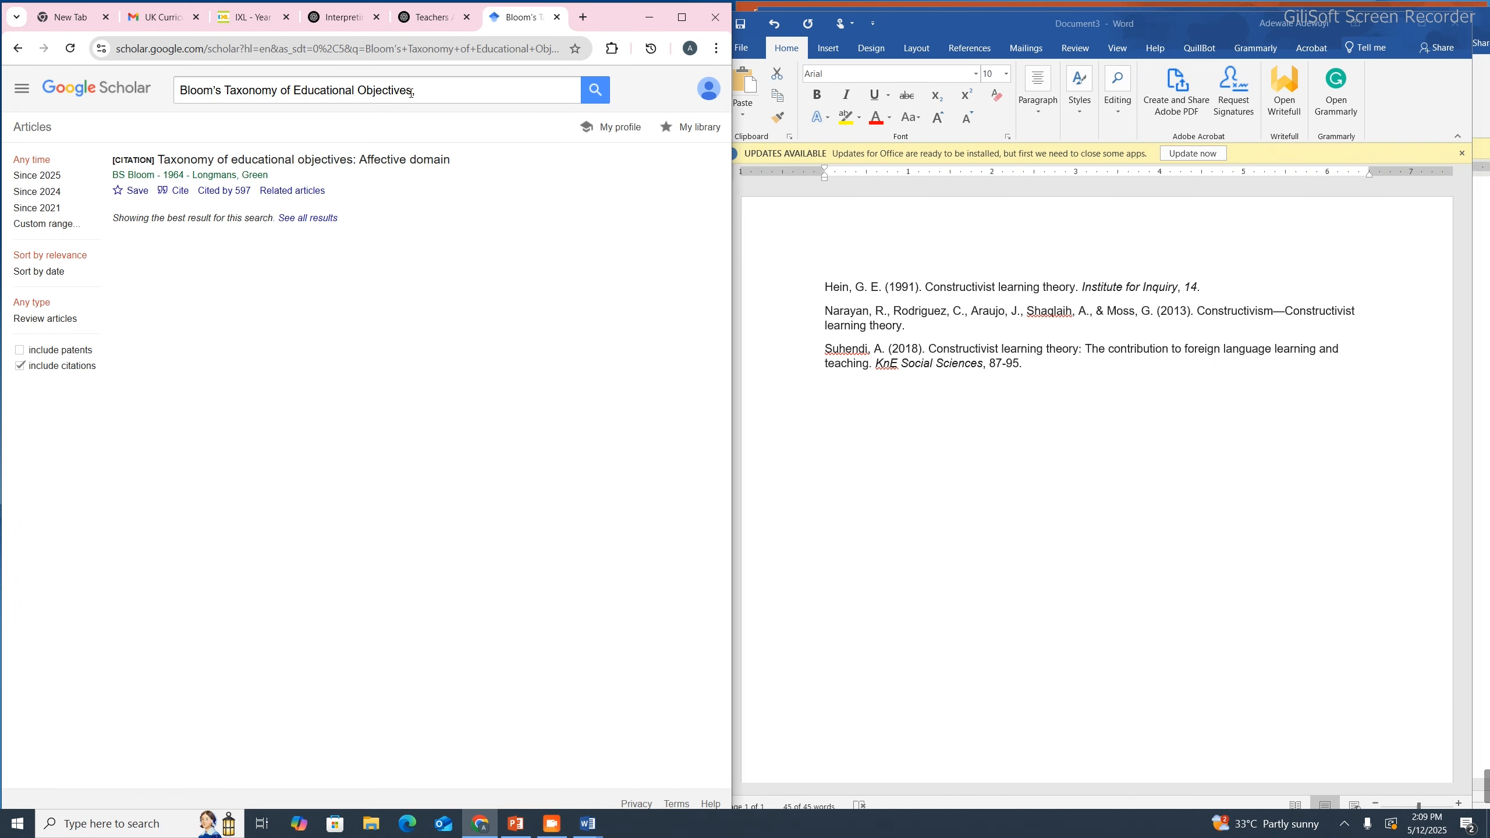
click(429, 91)
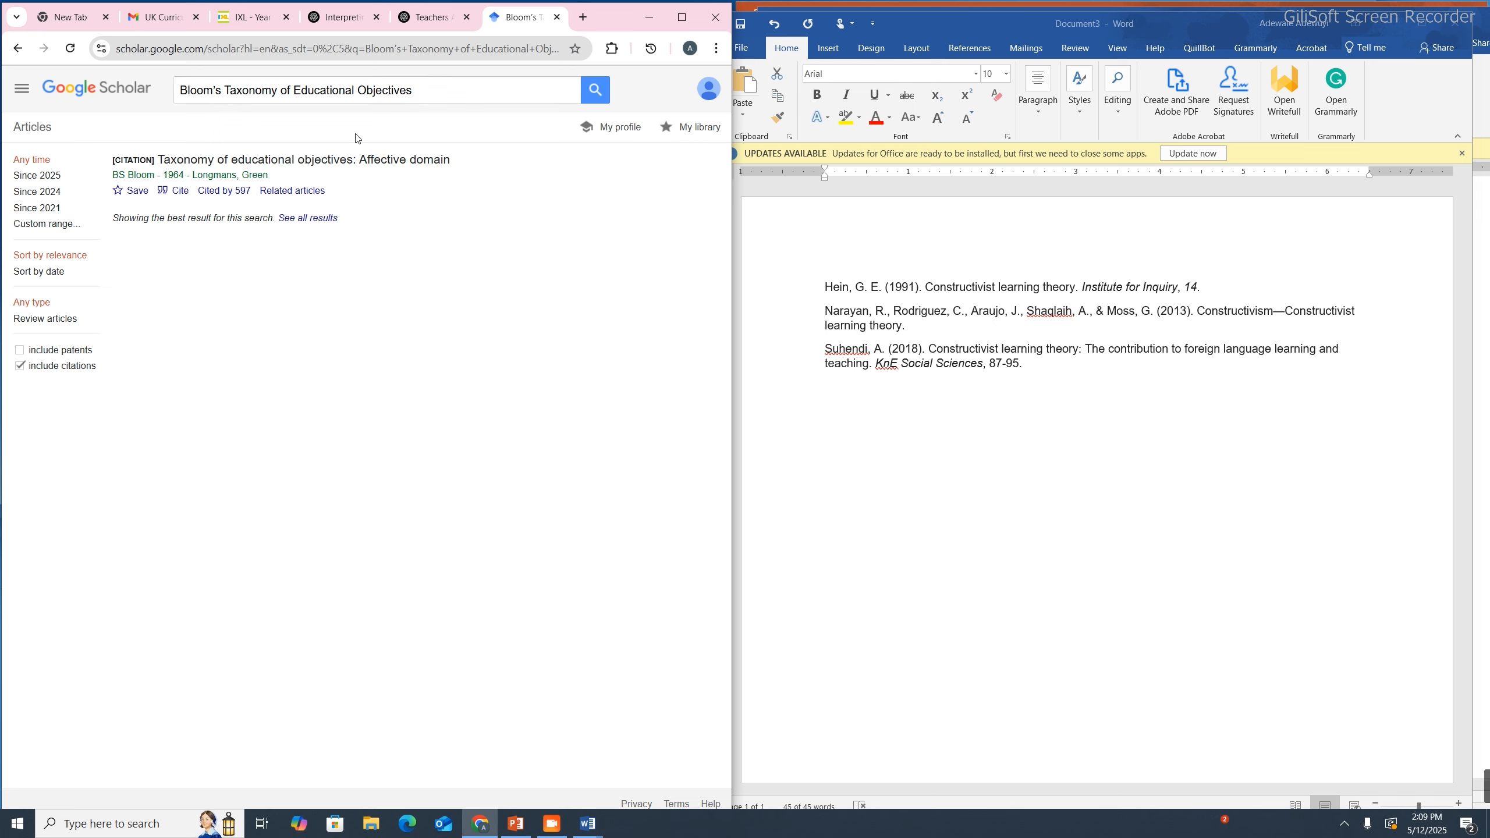
Copy the APA citation of "Taxonomy of educational objectives: Affective domain" (1964) and paste it at the end of the list in Document3
click(183, 192)
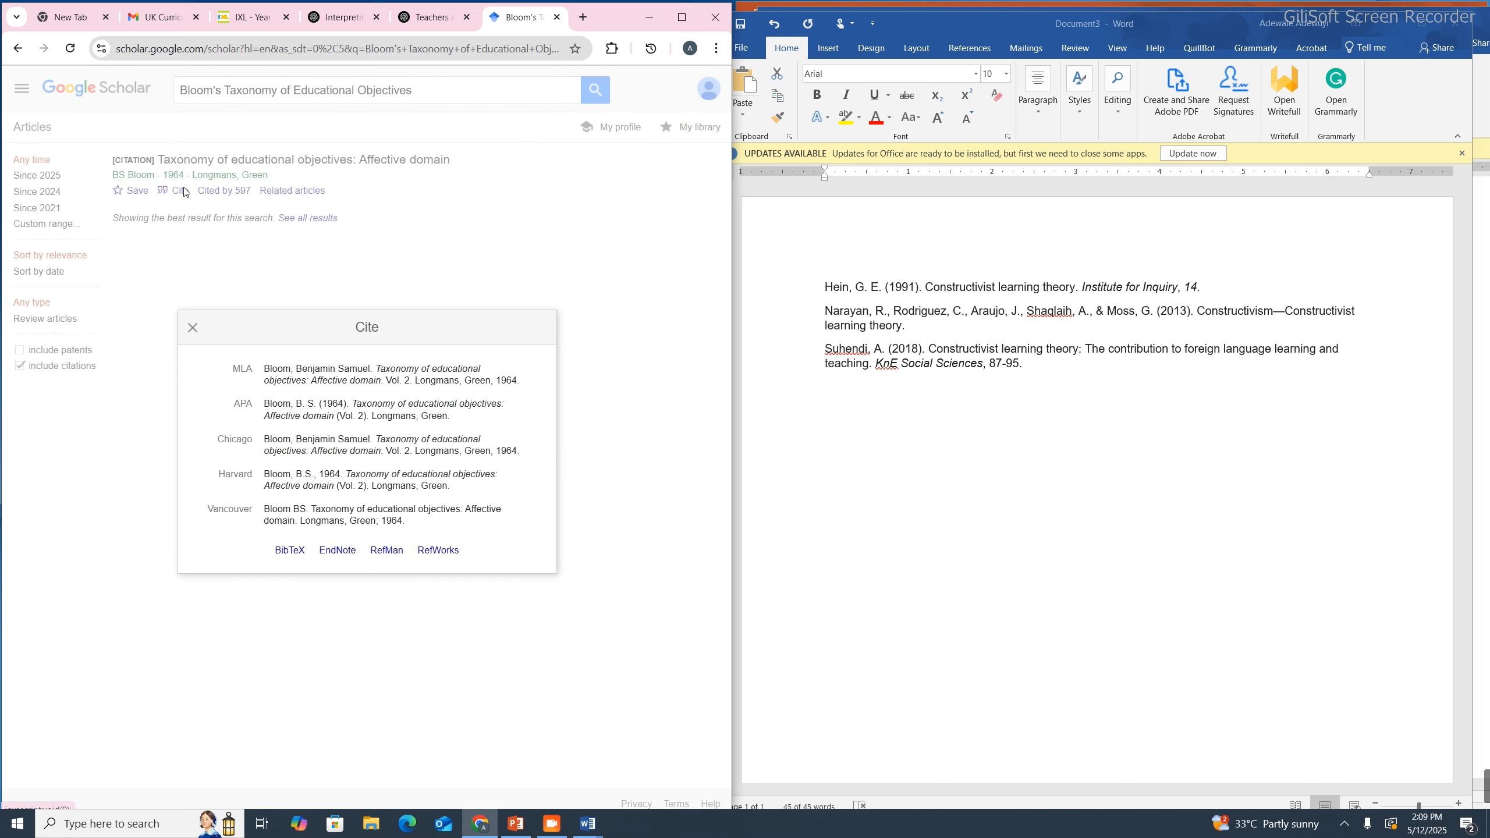
triple_click(308, 406)
right_click(306, 405)
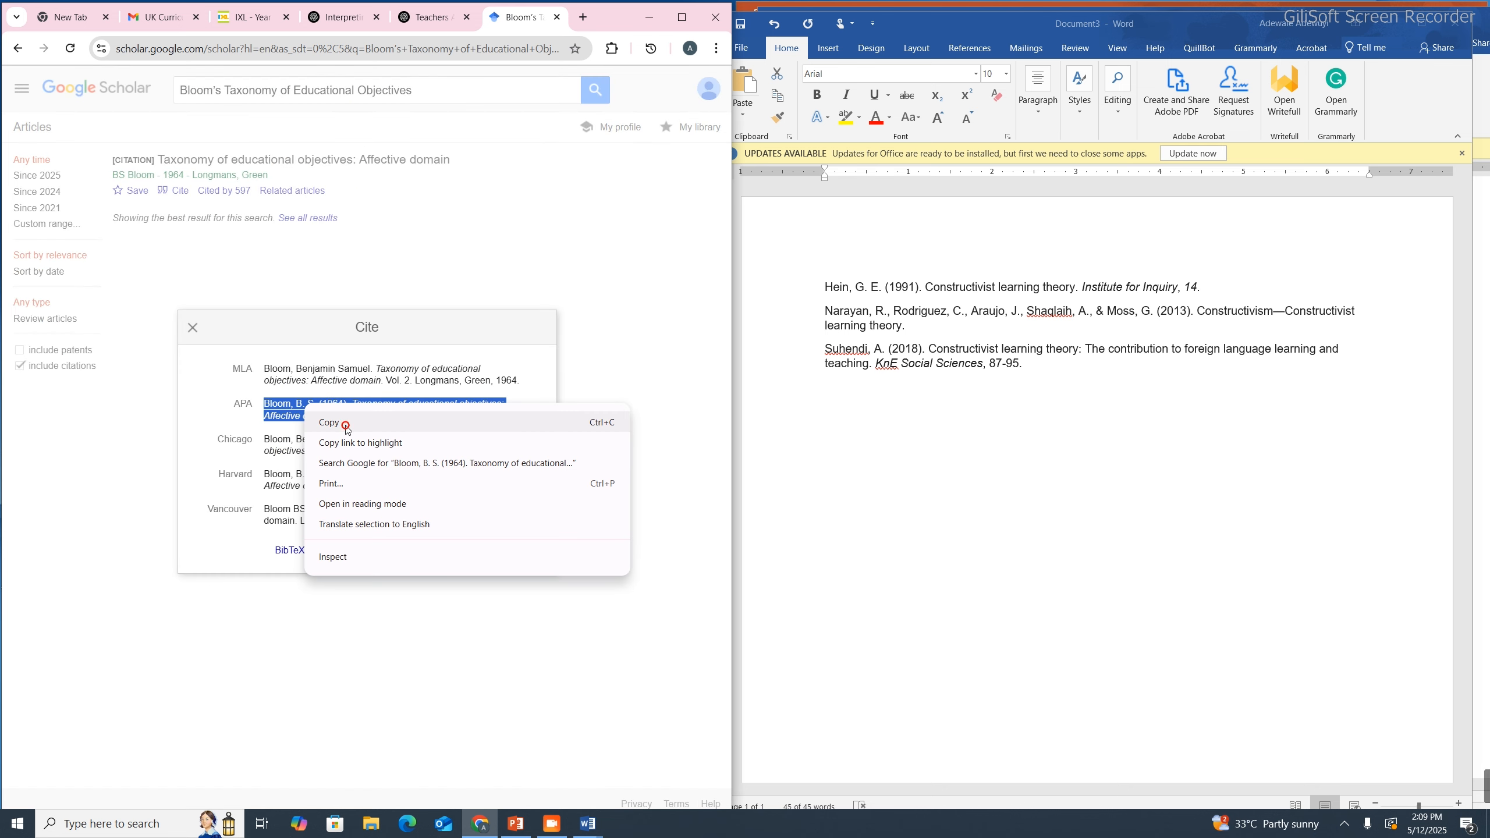
click(346, 424)
click(1059, 371)
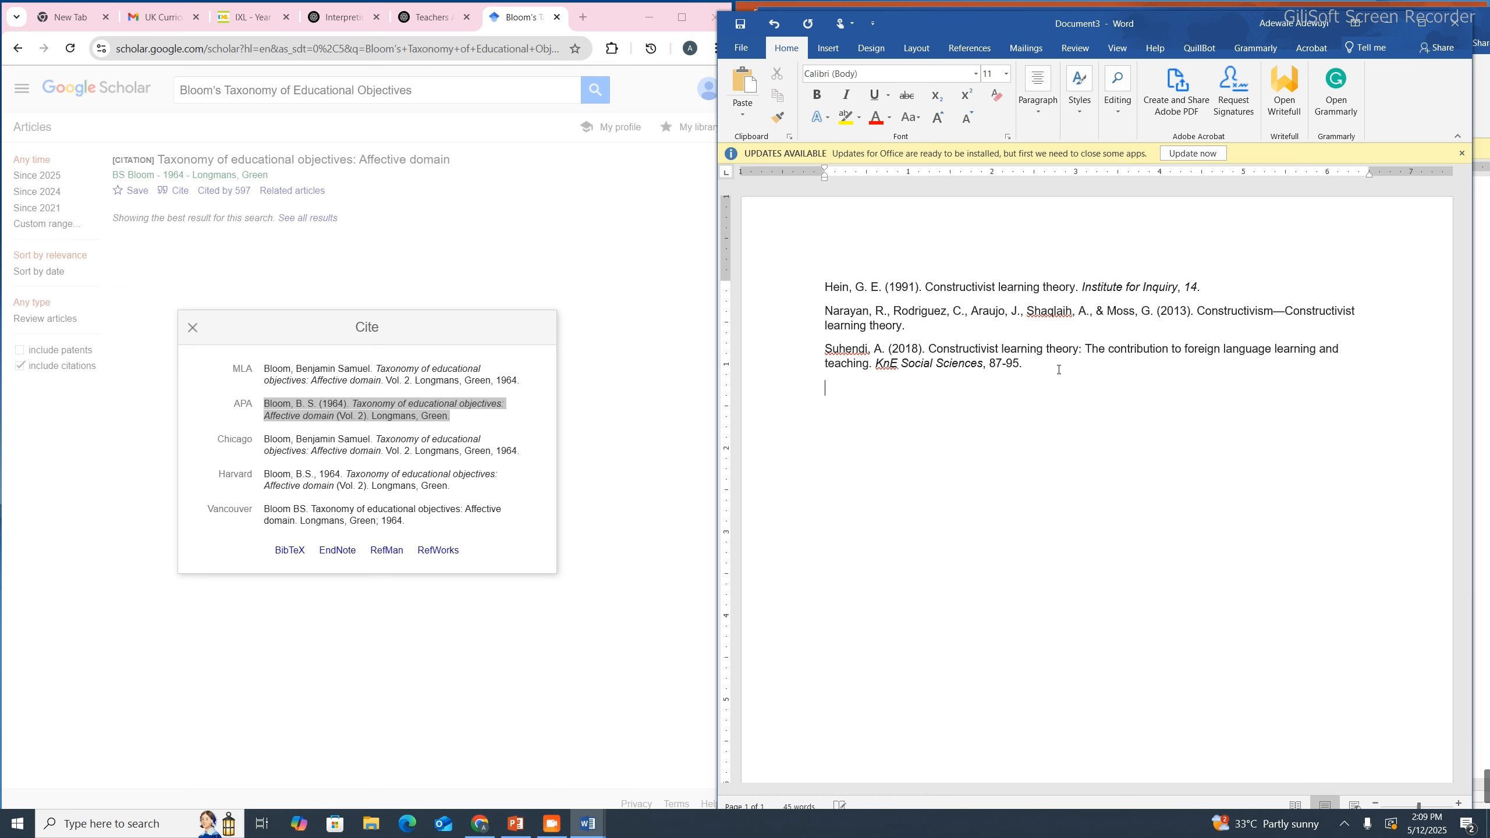
key(ctrl+v)
Replace the quoted references in the ChatGPT prompt with Document3's full four-reference list, and add the instruction "Write this section more comprehensively"
key(ctrl+a)
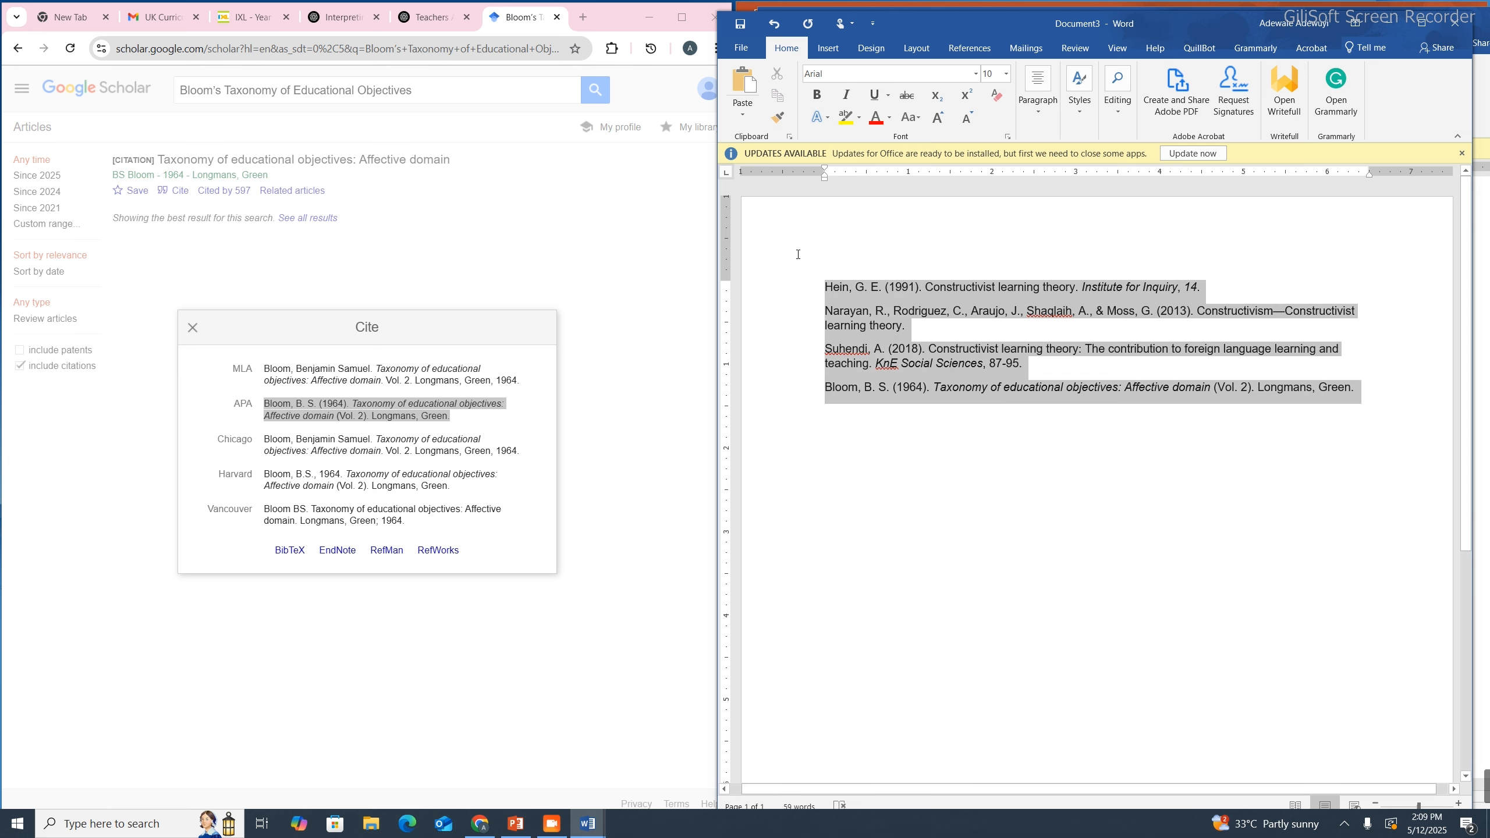
click(437, 7)
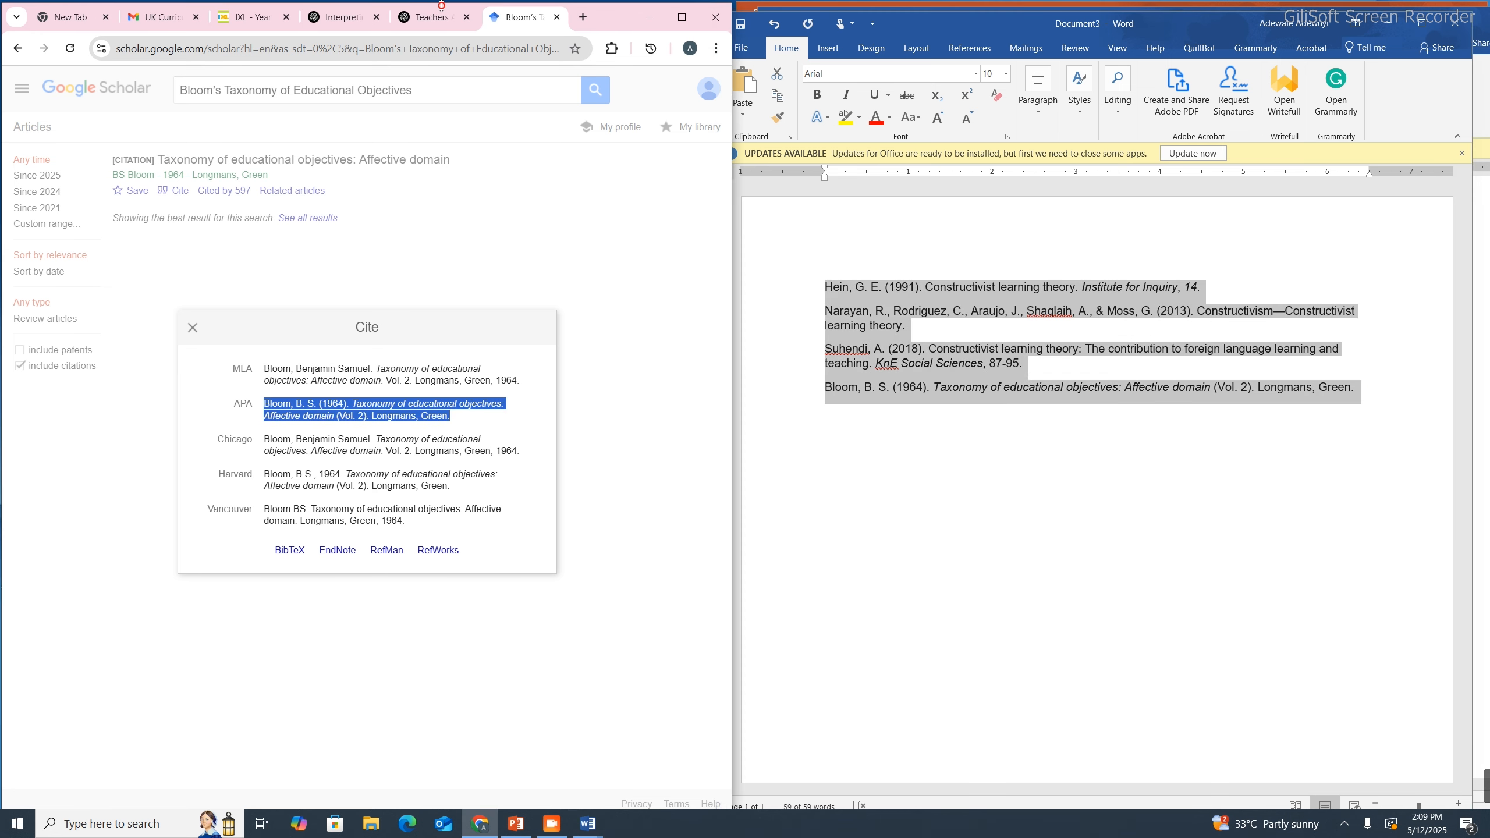
click(438, 22)
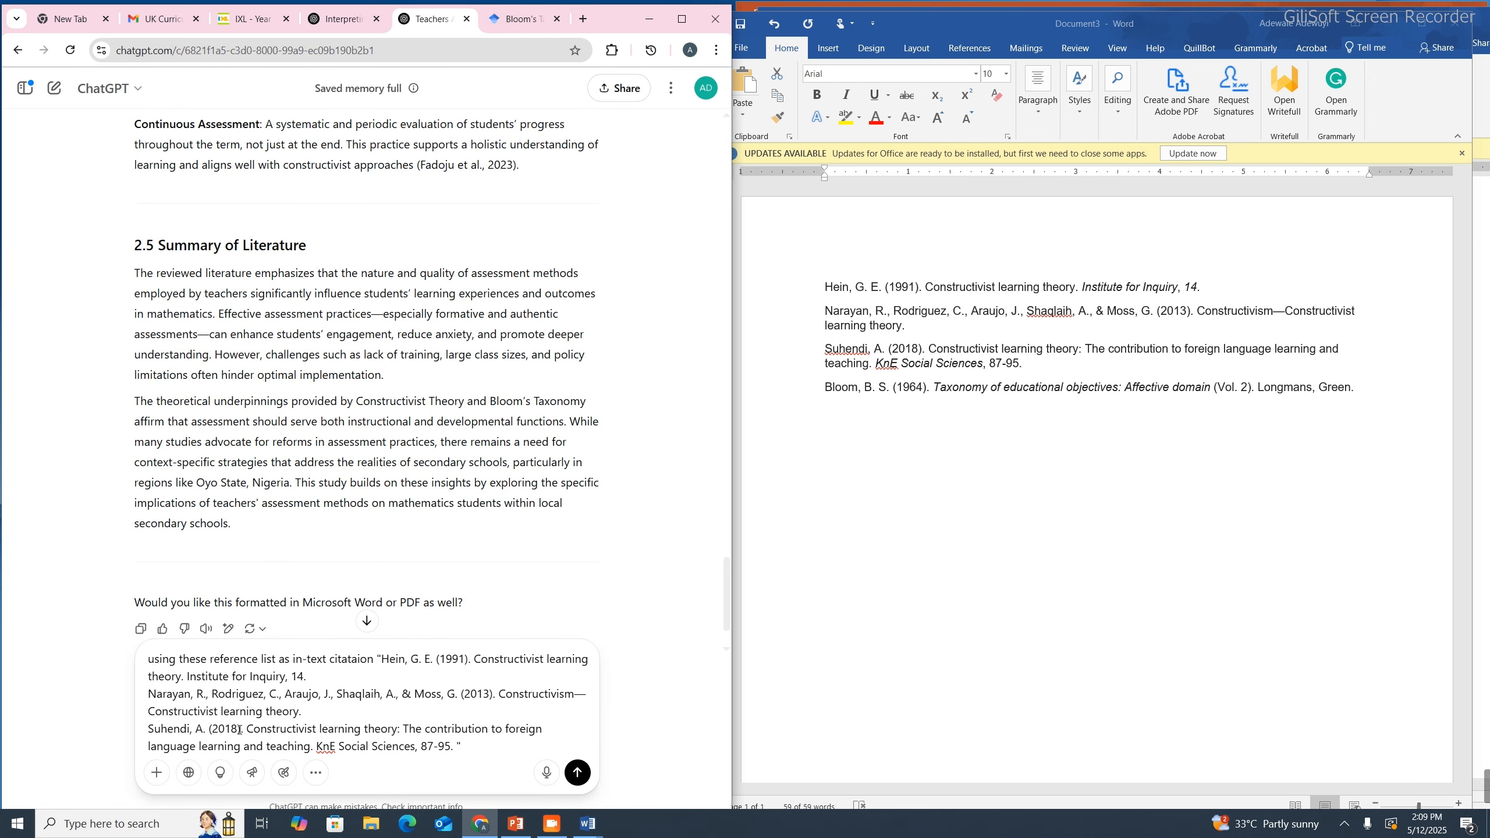
click(386, 659)
key(shift+Down)
key(shift+Down)
drag(387, 659, 448, 746)
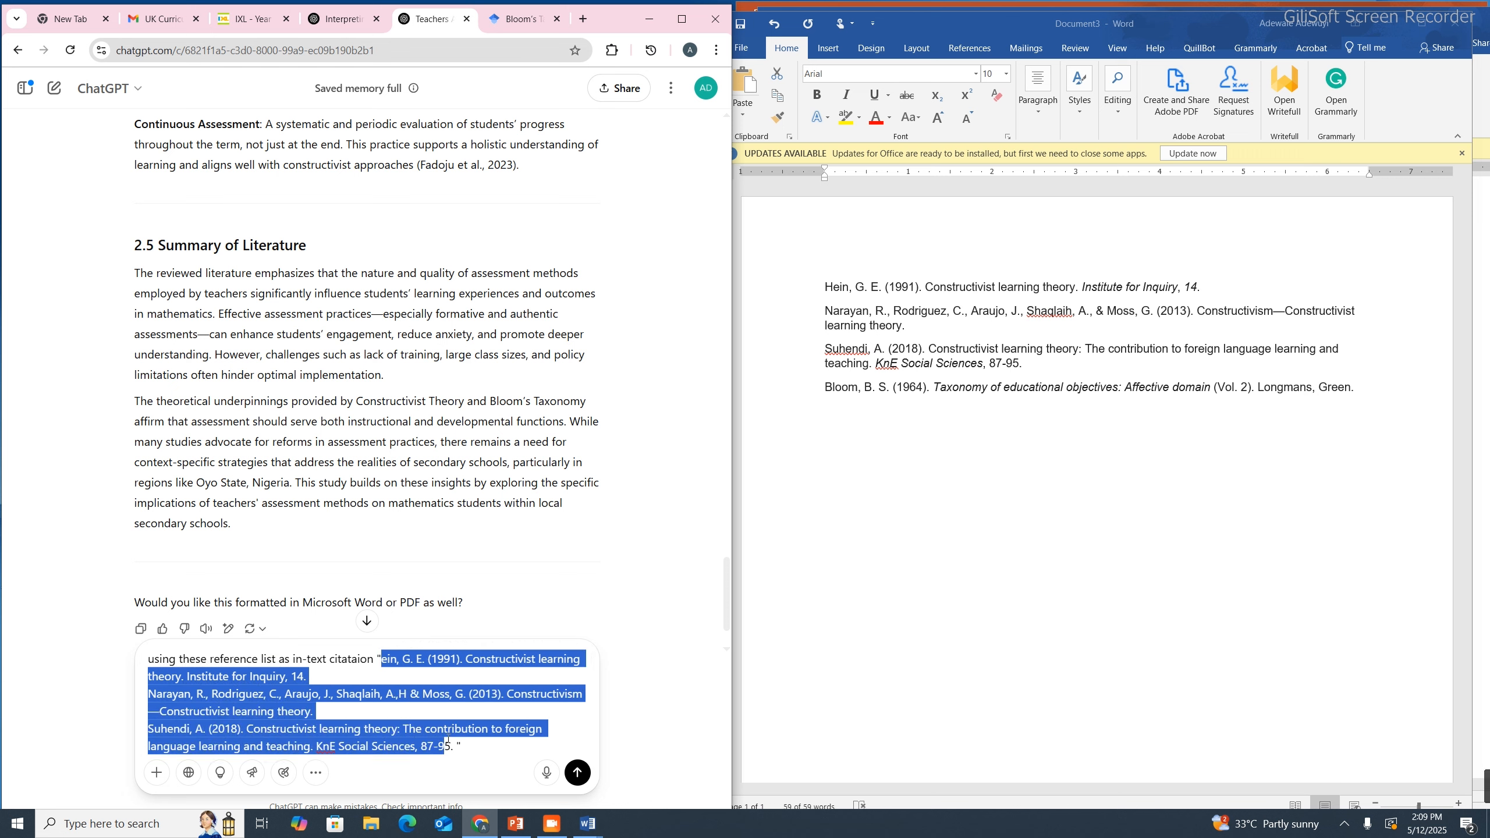
key(ctrl+v)
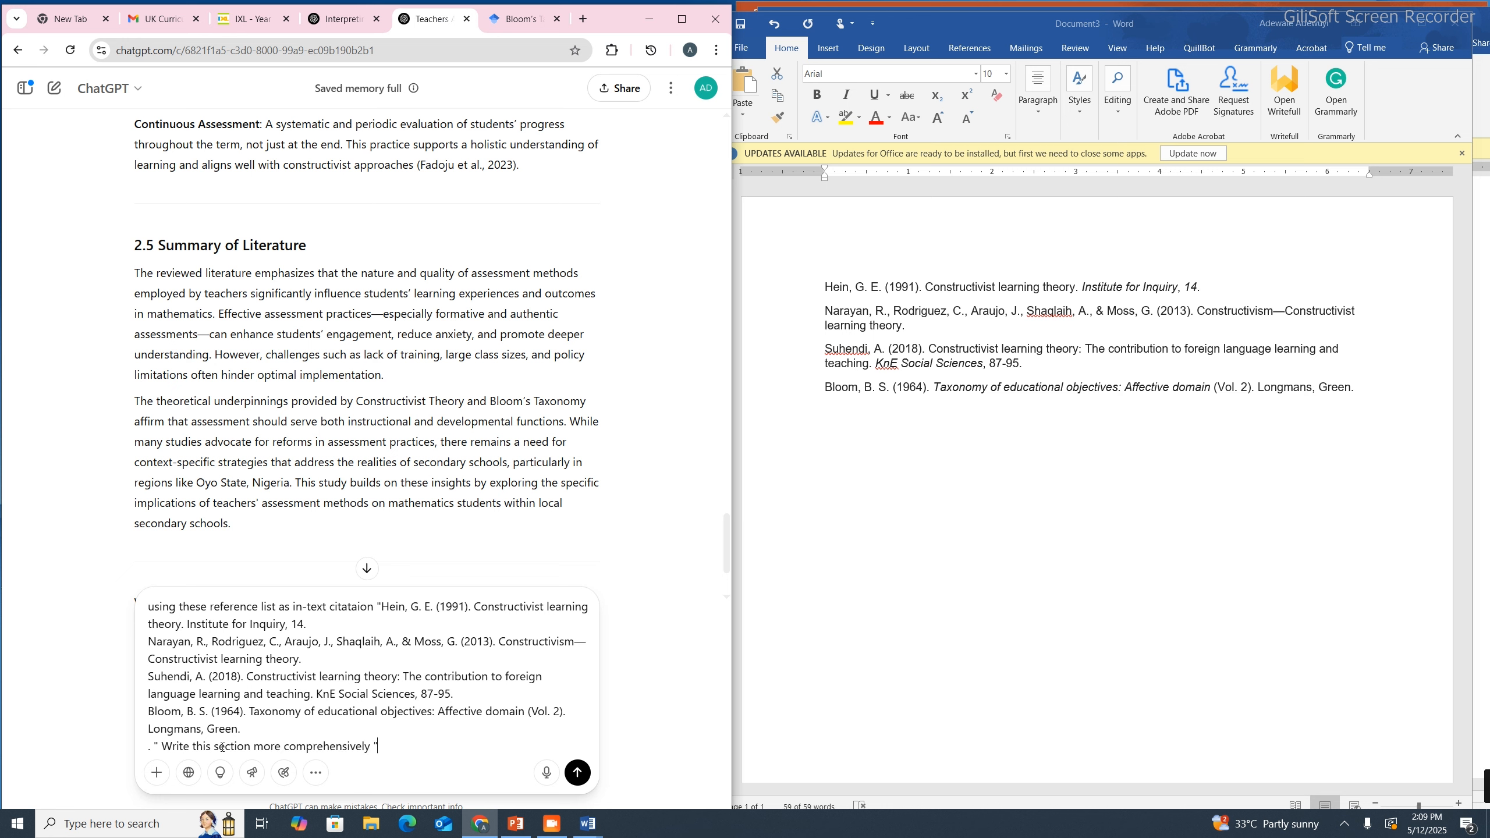
Copy section 2.2 Theoretical Framework from Document1, paste it in quotation marks at the end of the ChatGPT prompt and send it
mouse_move(588, 822)
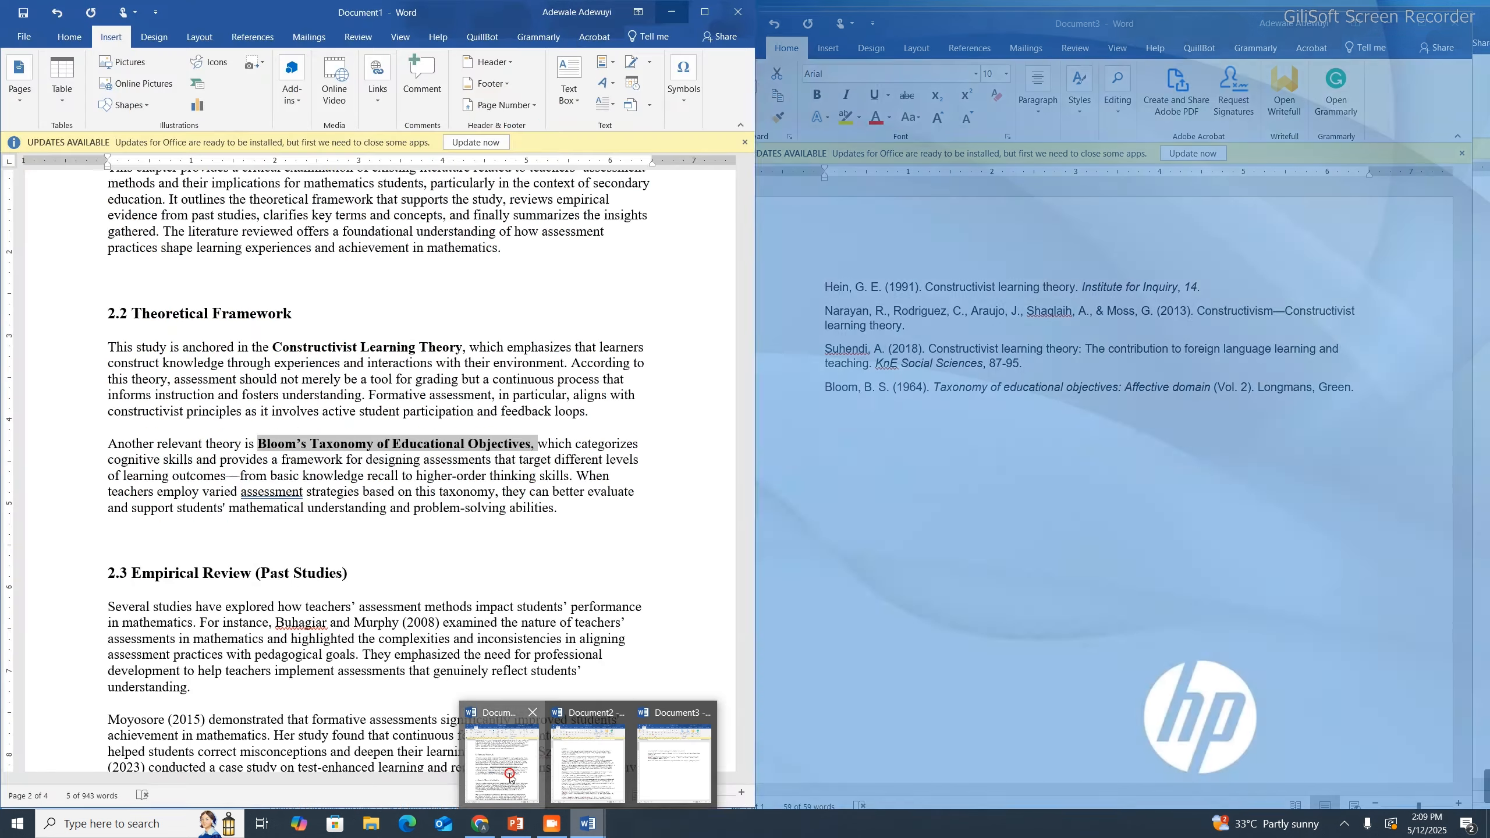
click(509, 776)
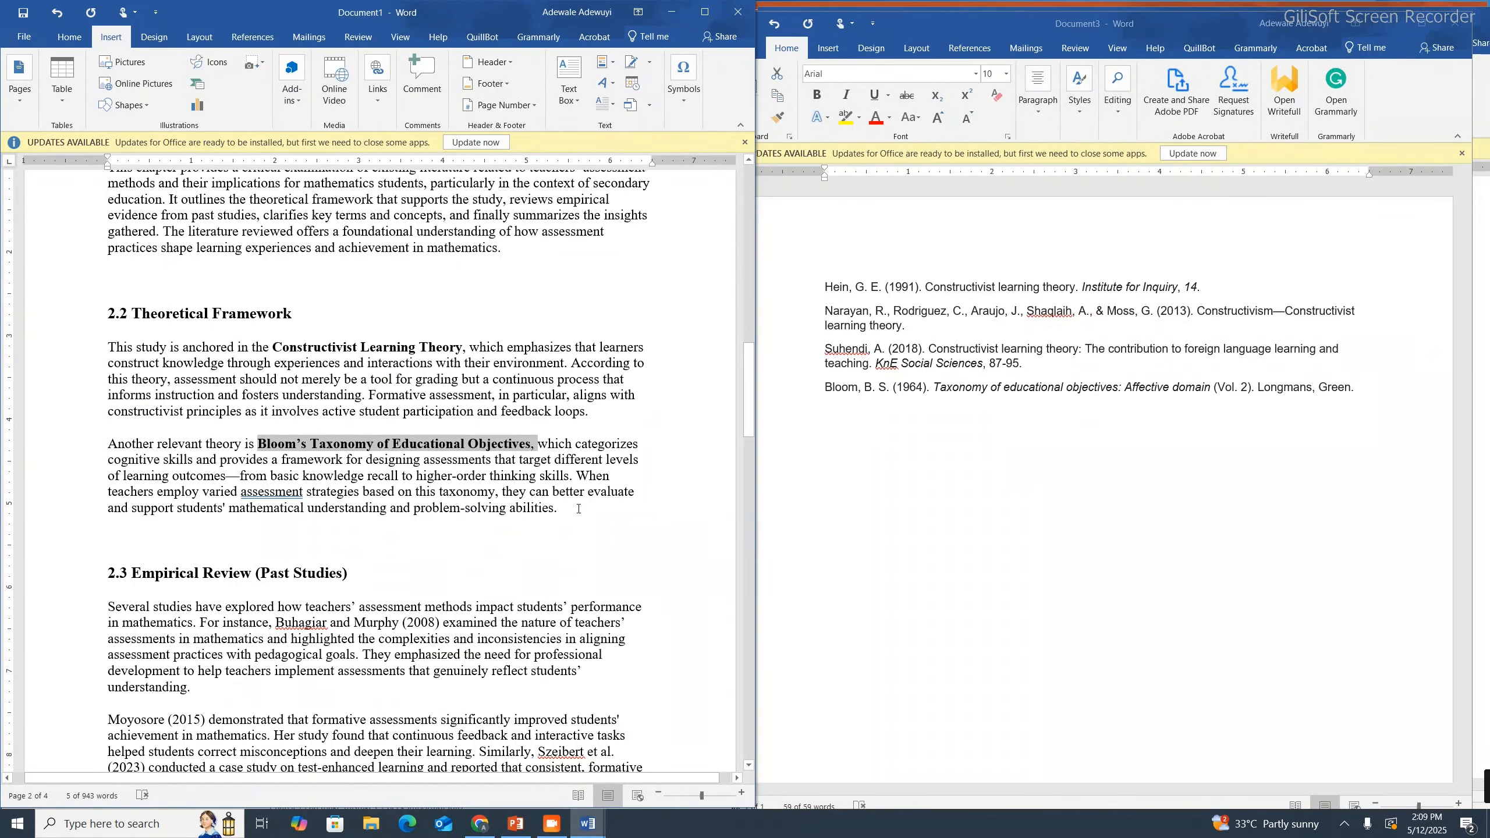
drag(568, 508, 86, 333)
key(ctrl+c)
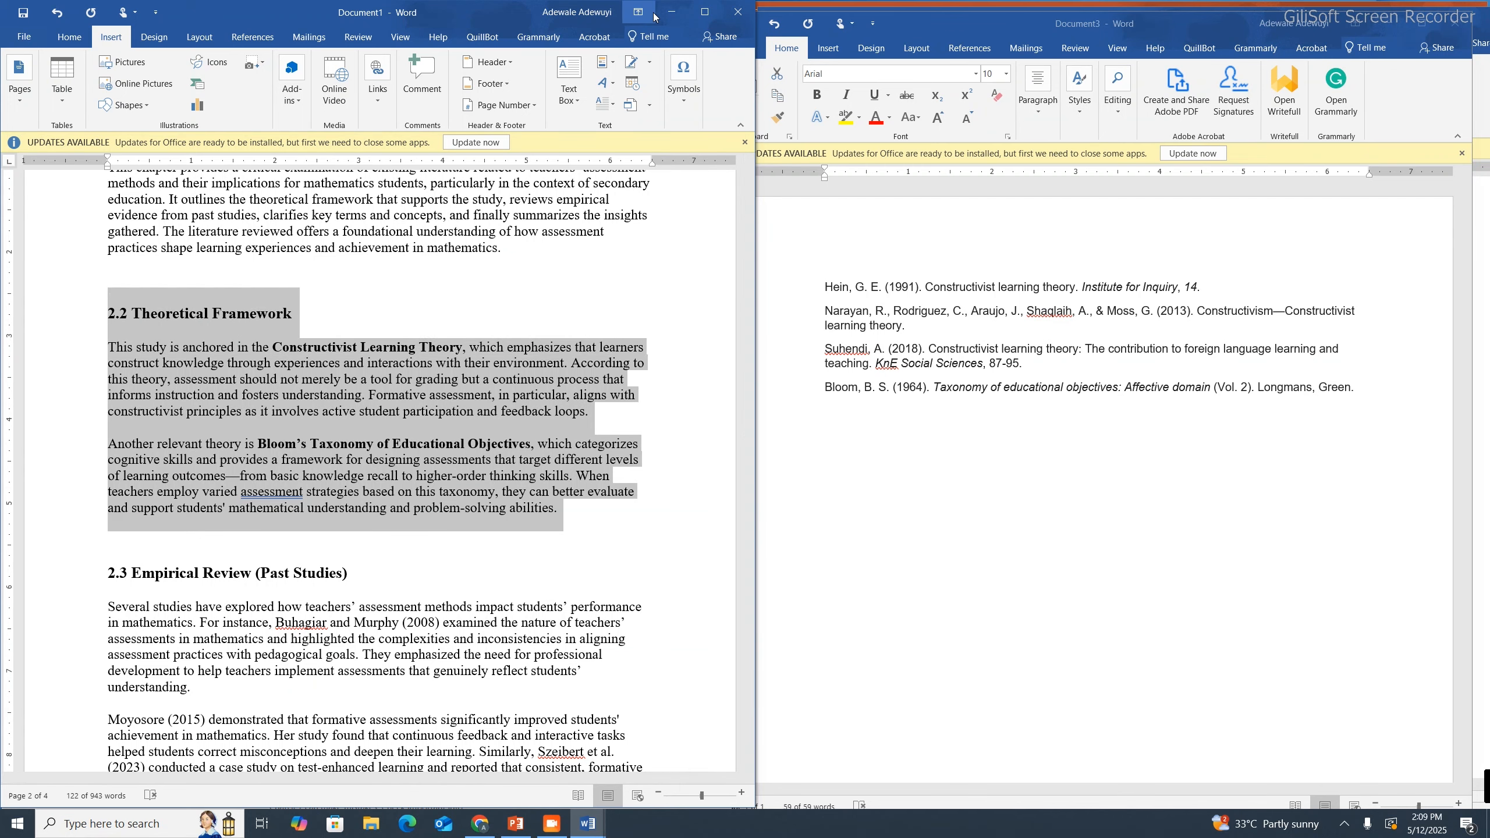
click(672, 11)
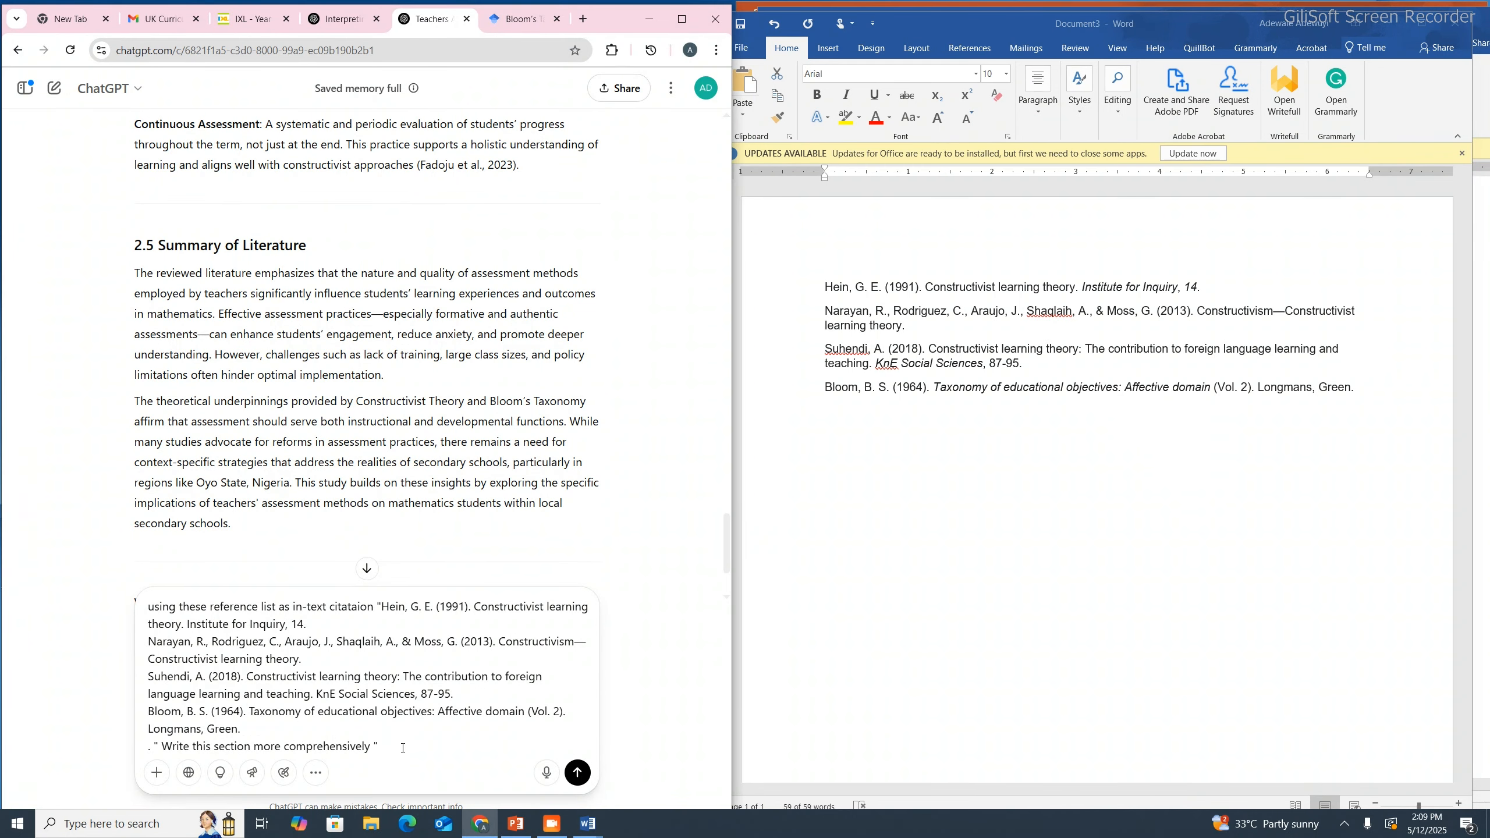
key(ctrl+v)
key(Return)
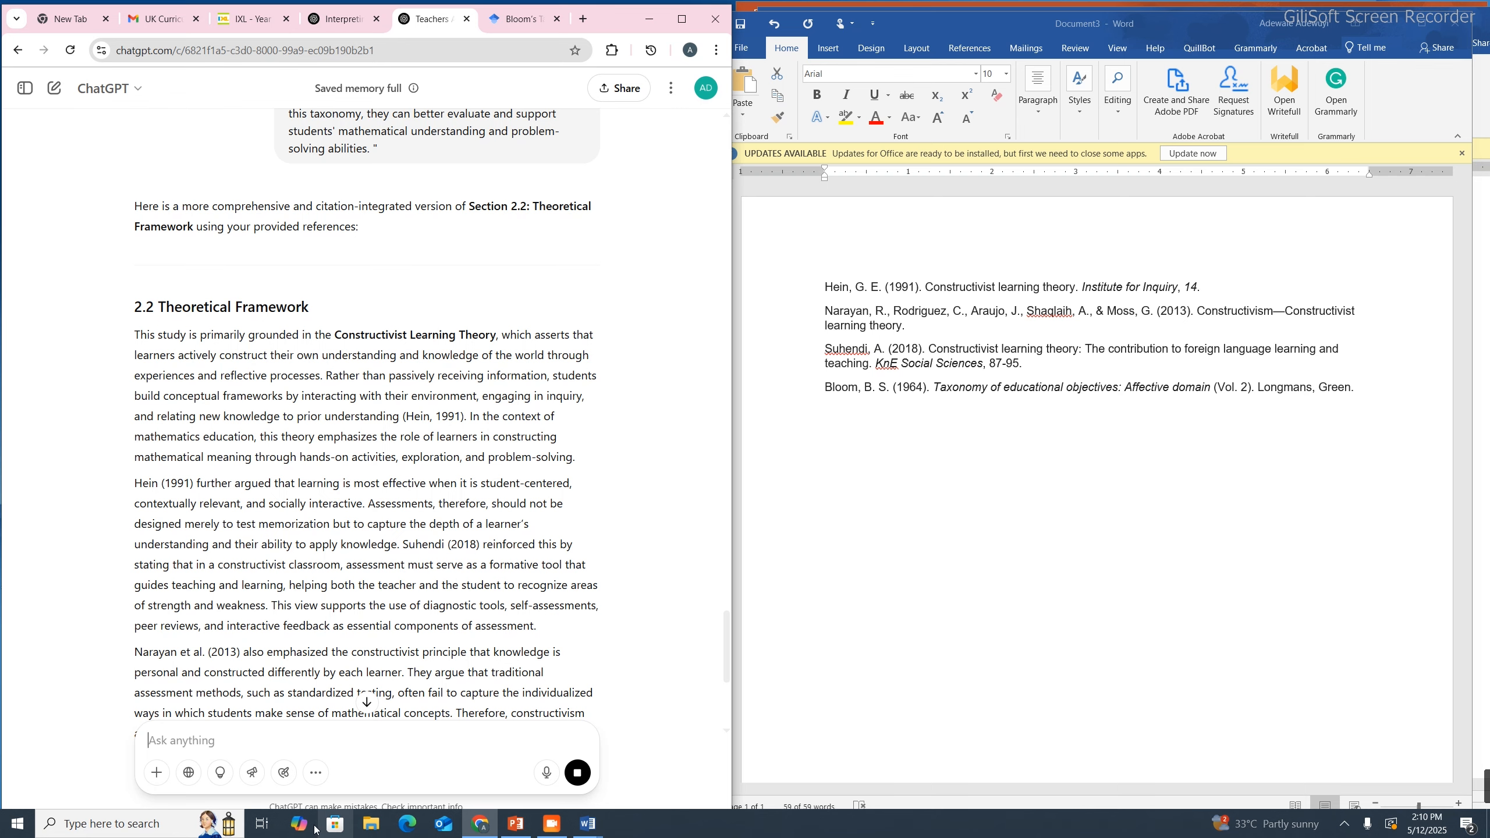
Copy ChatGPT's complete rewritten section 2.2 response and paste it over the selected Theoretical Framework section in Document1
scroll(400, 668, down, 5)
scroll(400, 669, down, 1)
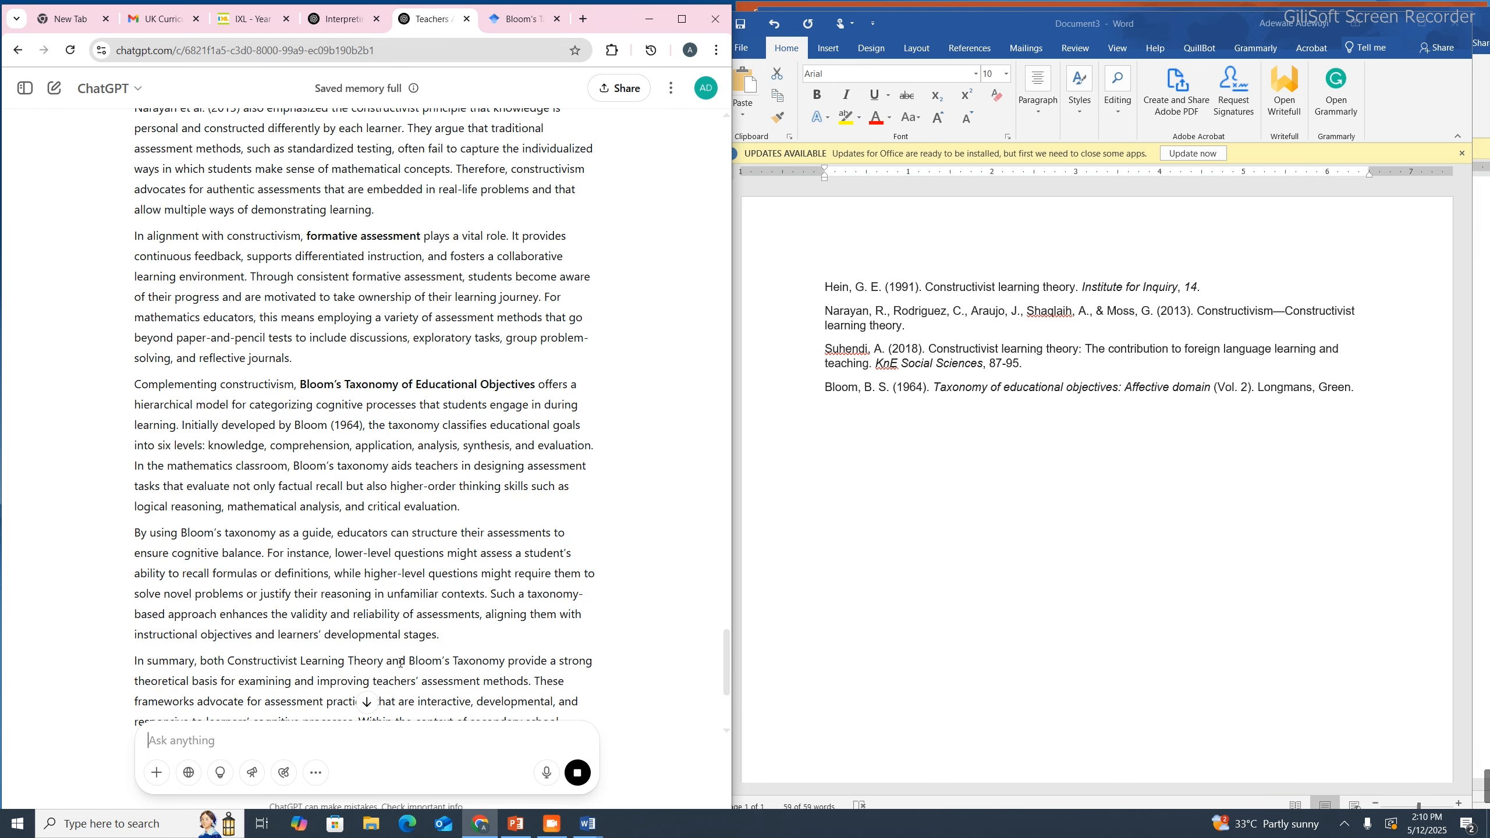
scroll(424, 589, down, 5)
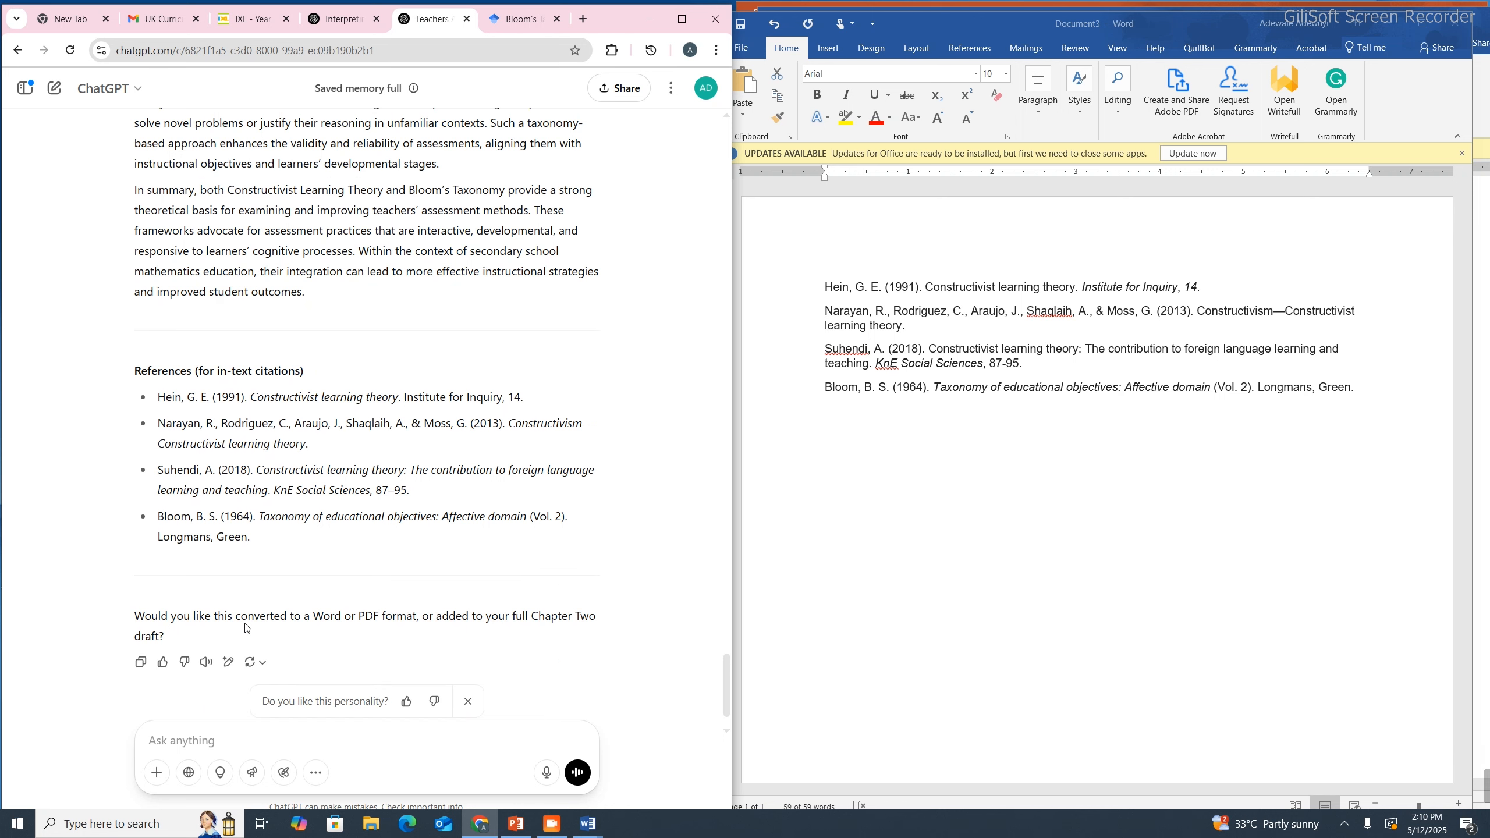
click(142, 663)
mouse_move(587, 822)
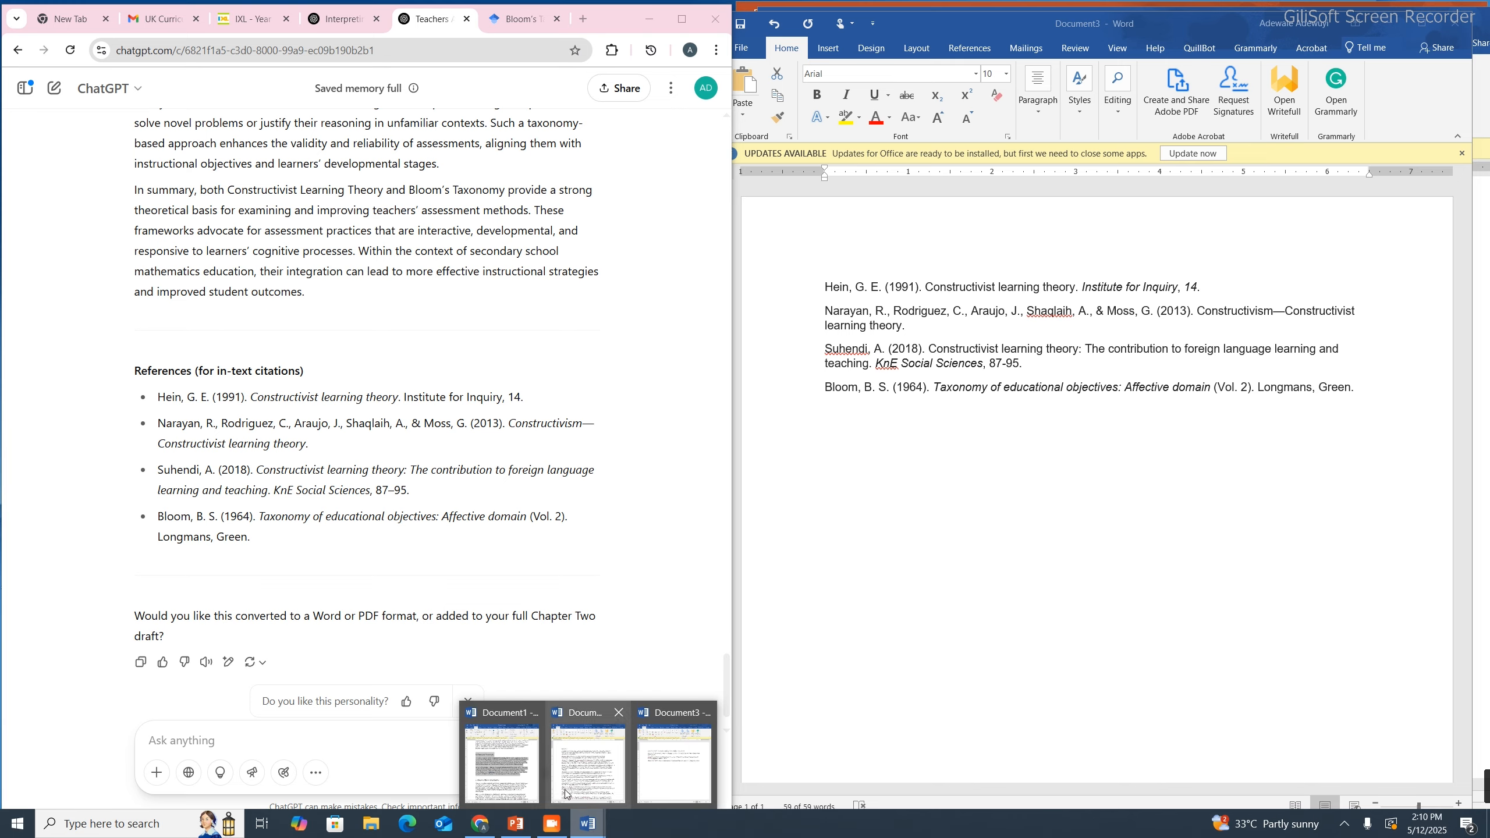
click(524, 777)
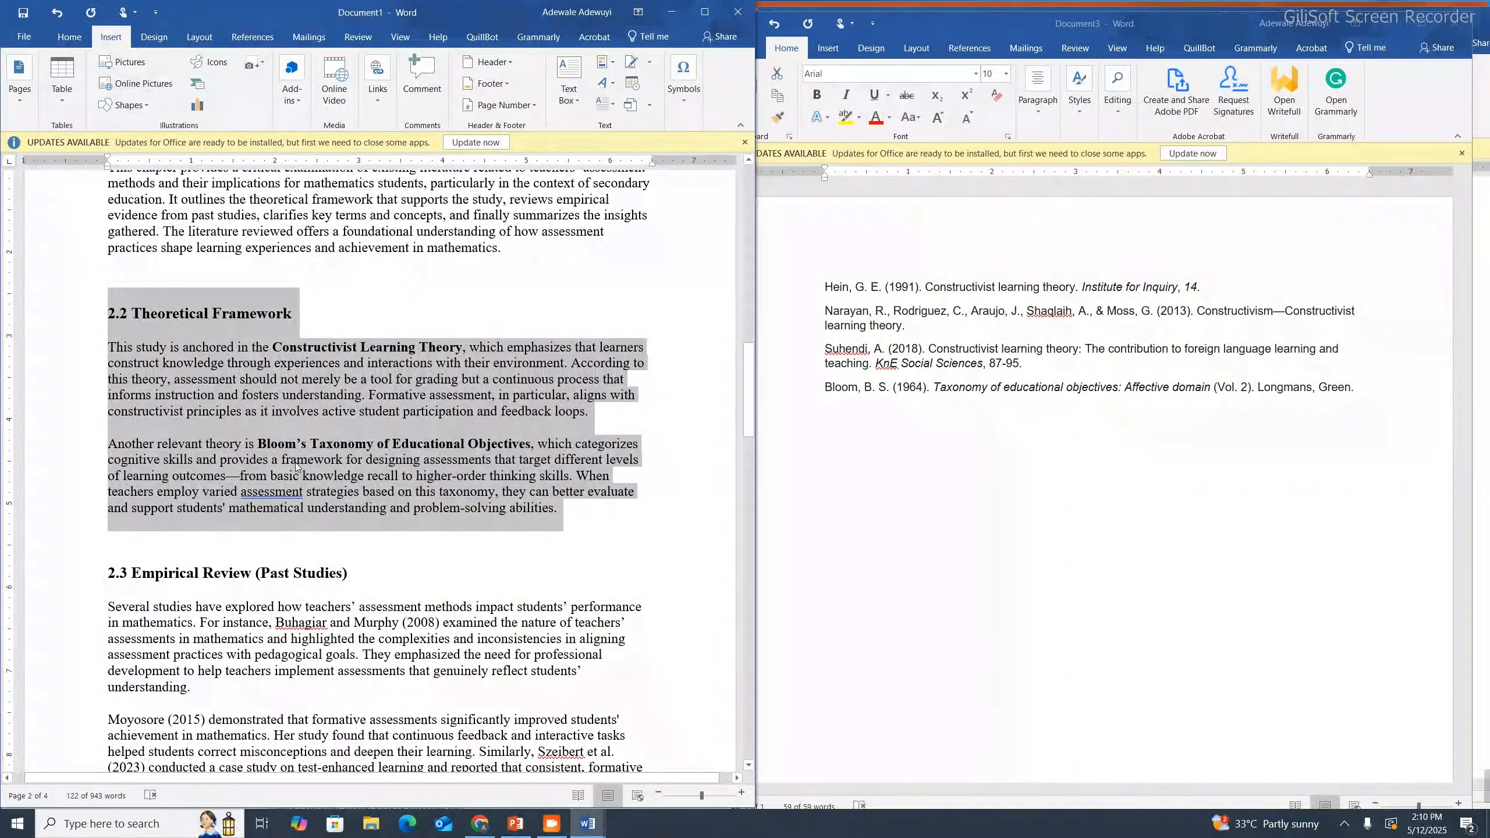
key(ctrl+v)
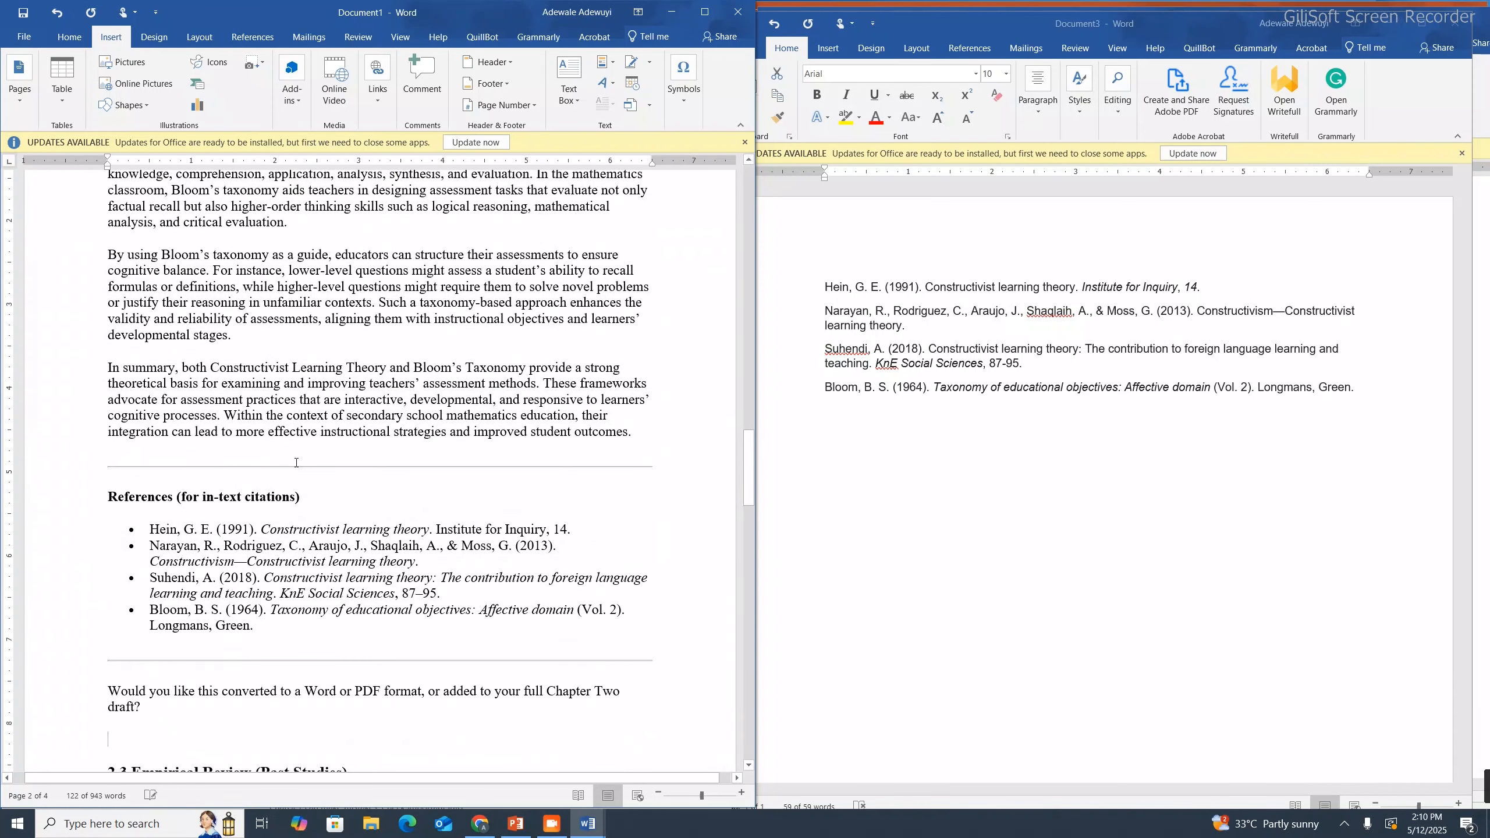
Delete the pasted references list with ChatGPT's closing question, and the introductory sentence with its divider line above the 2.2 heading
click(148, 709)
drag(147, 709, 54, 482)
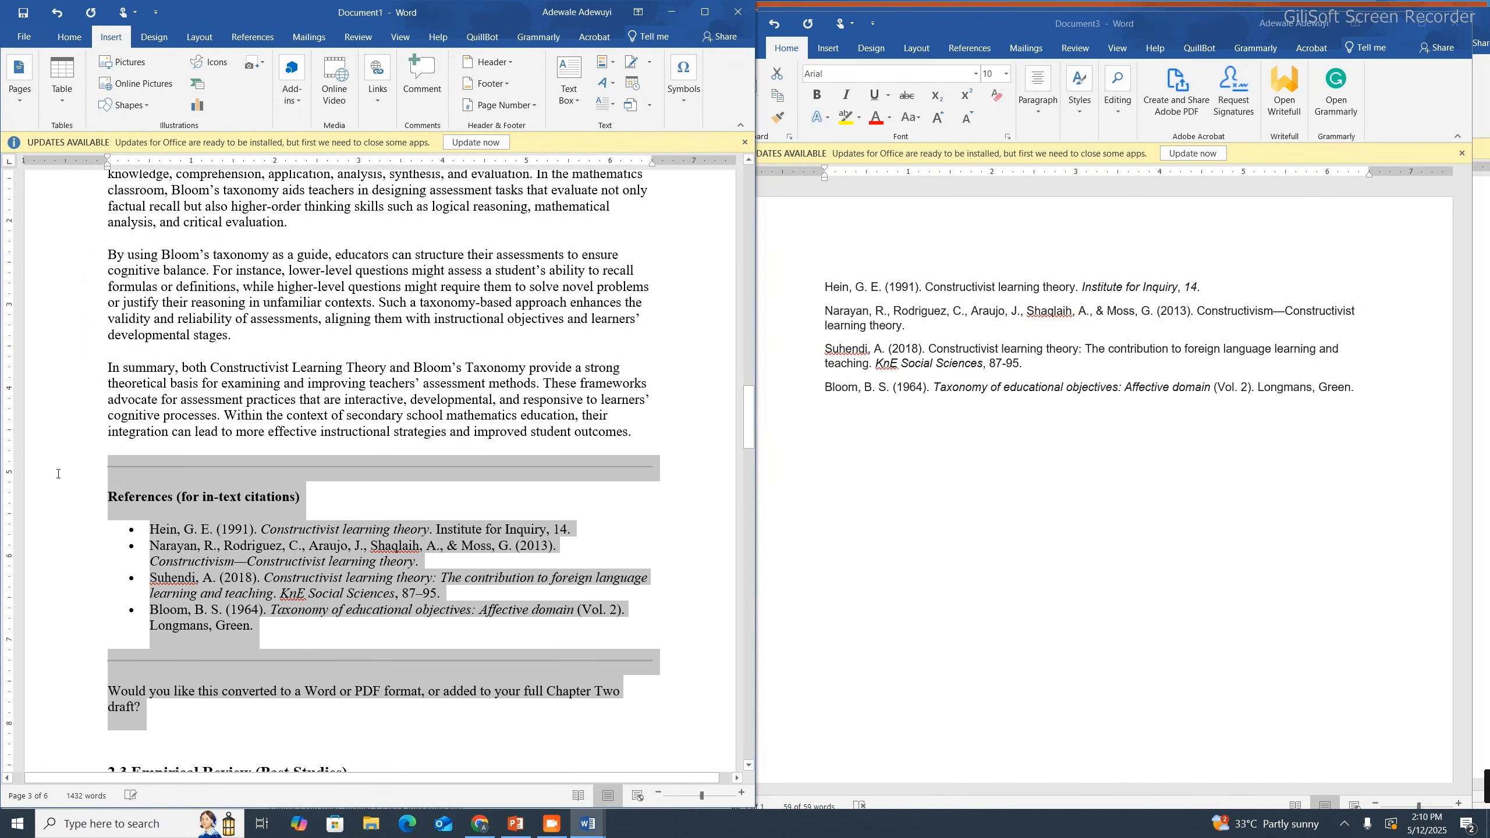
key(Delete)
scroll(238, 385, up, 20)
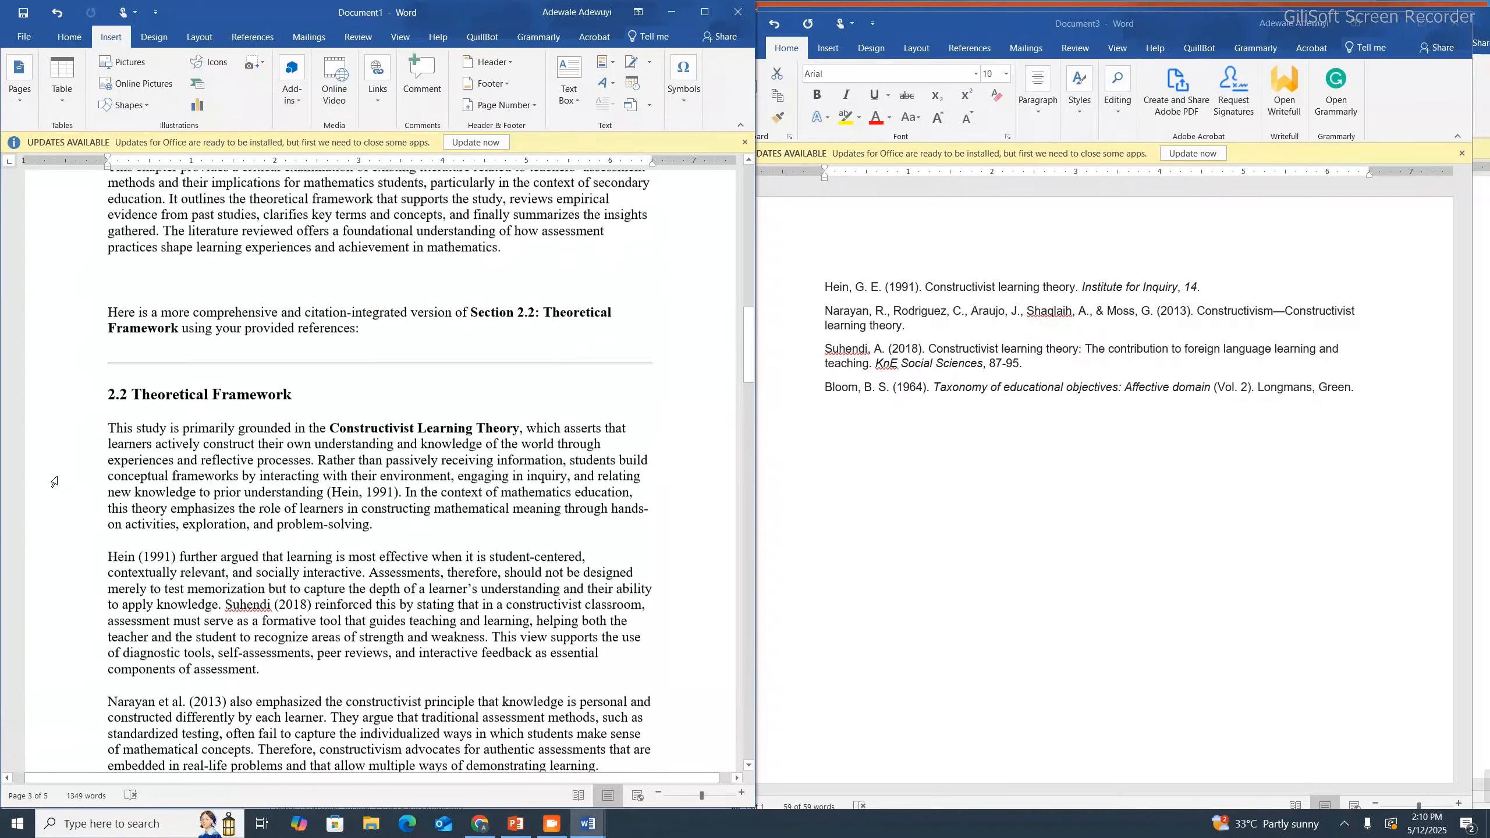
drag(674, 370, 111, 305)
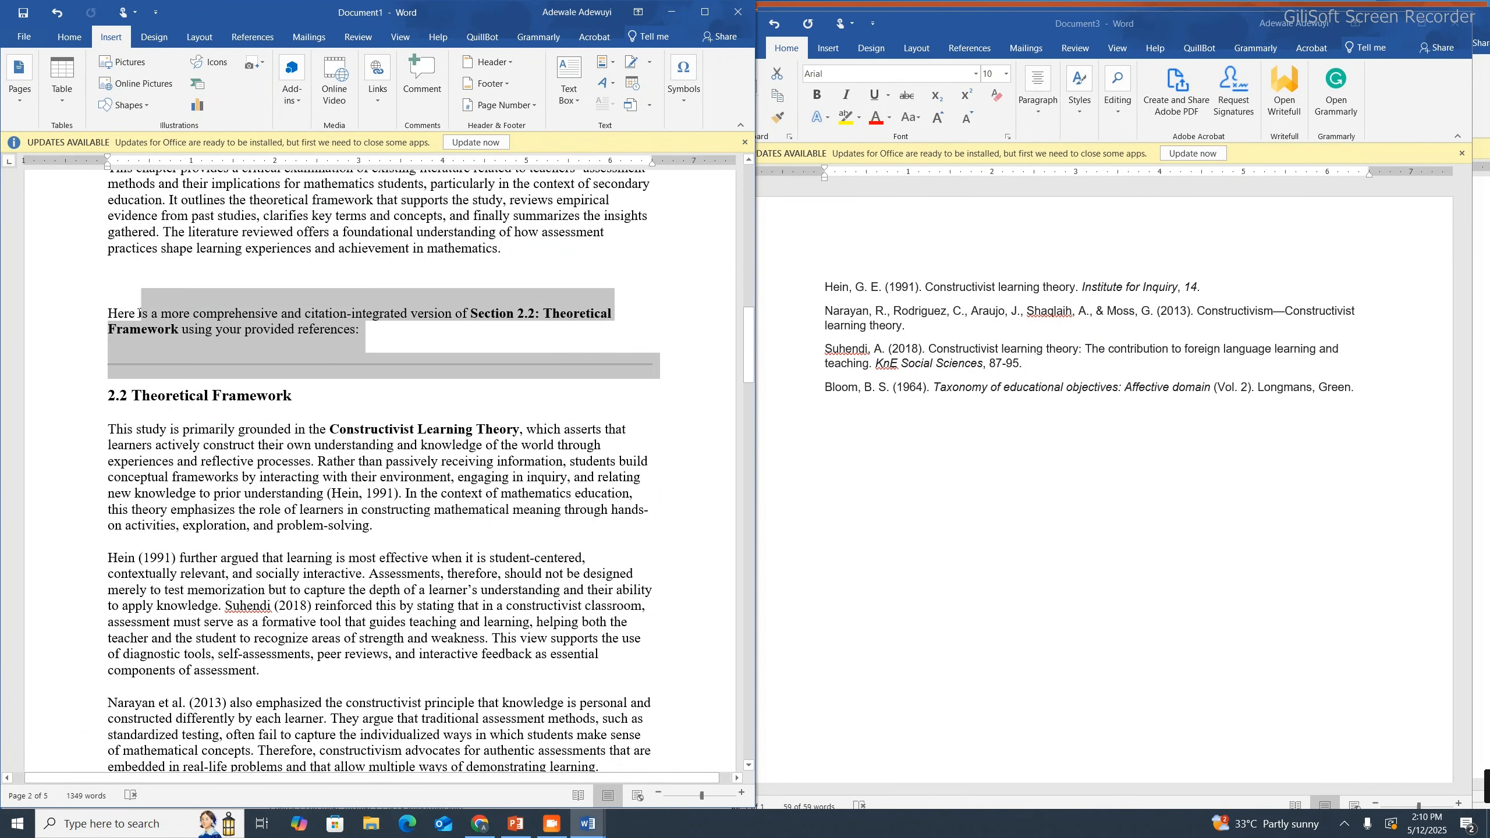
key(Delete)
Review the revised section 2.2 in Document1, followed by sections 2.3 Empirical Review and 2.4 Conceptual Review
scroll(73, 324, up, 6)
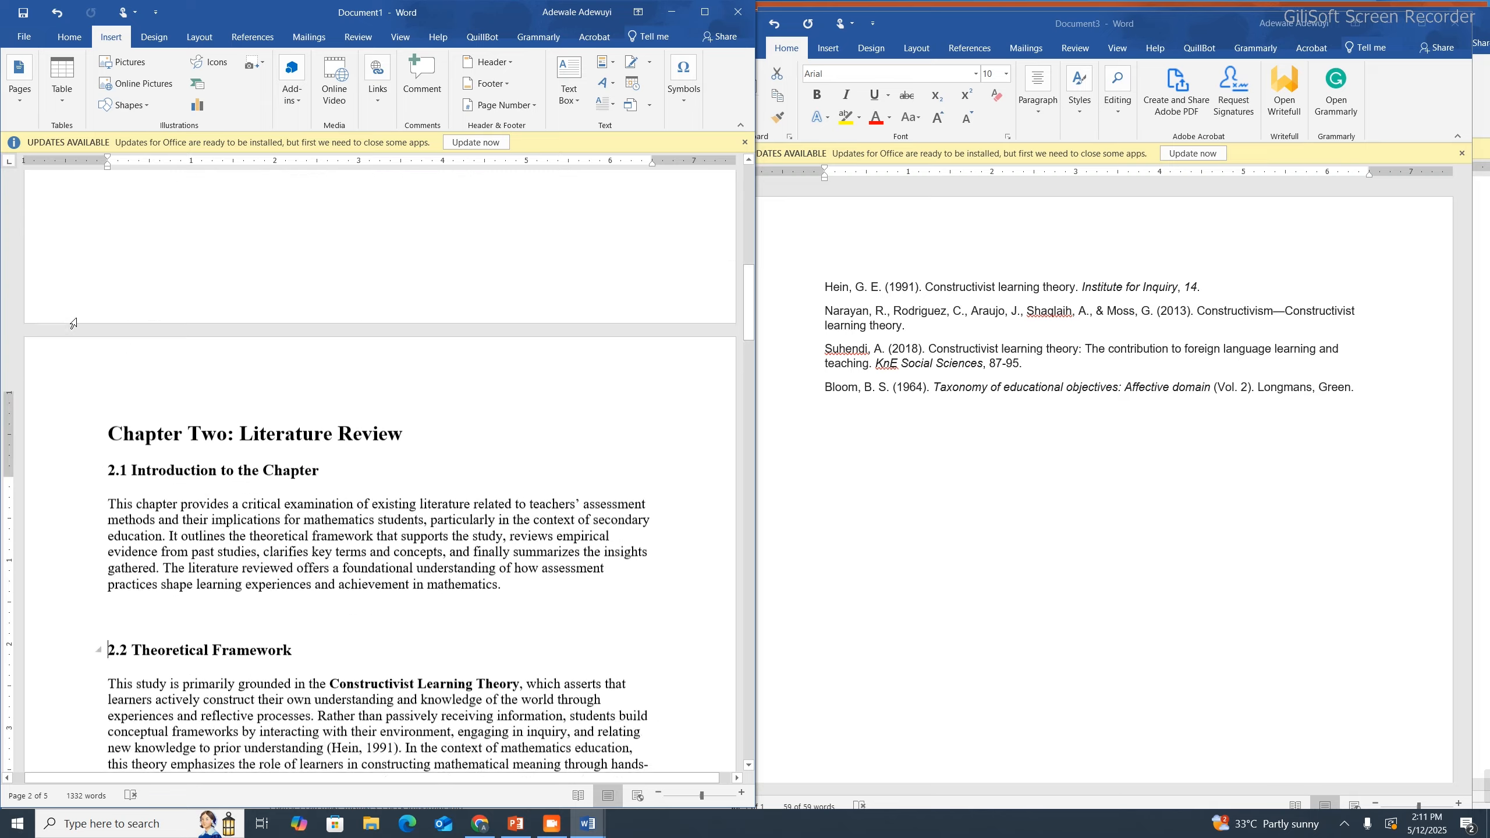
scroll(73, 324, down, 11)
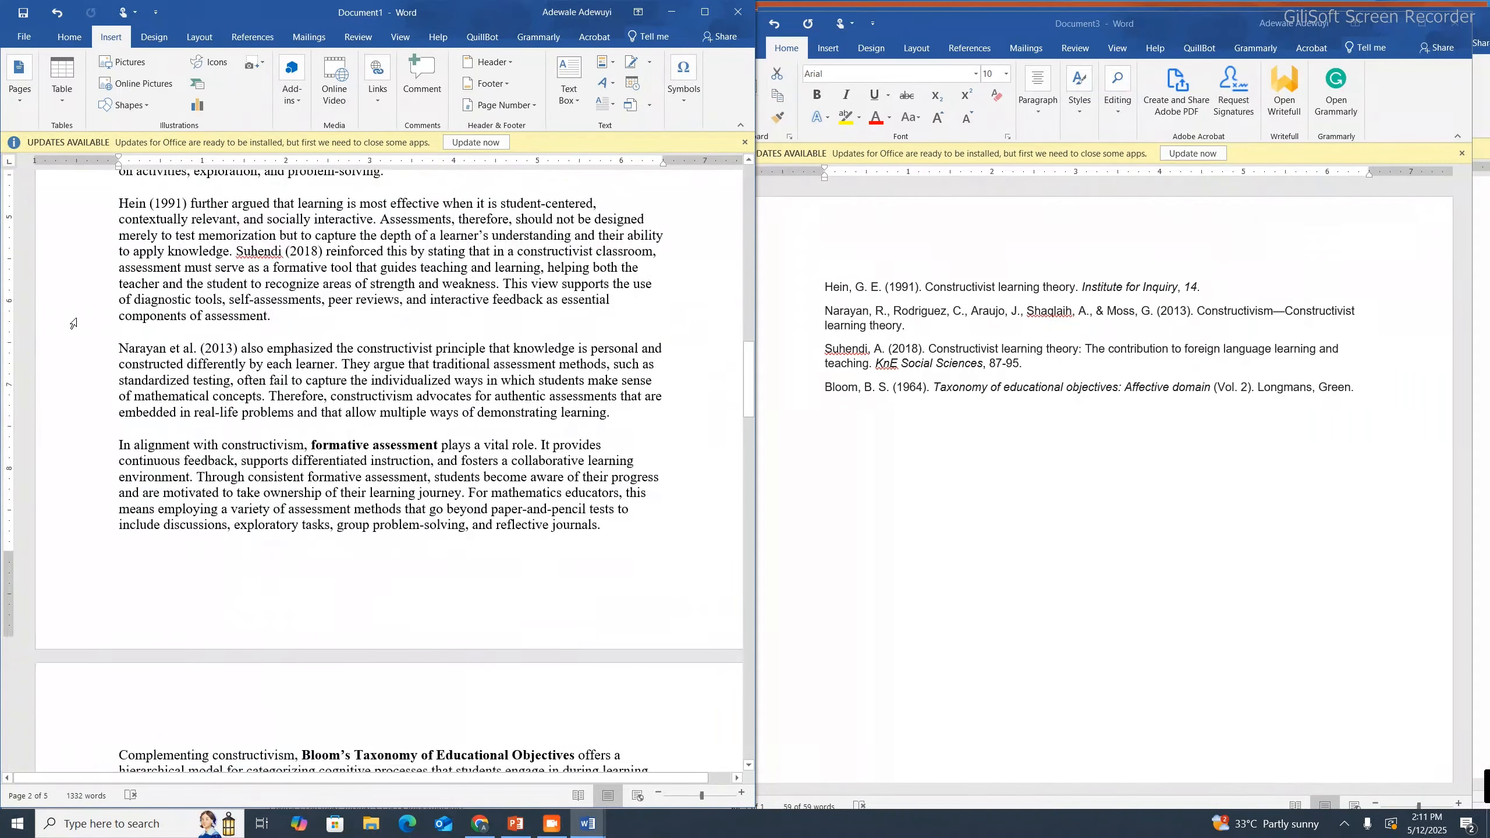
scroll(72, 323, down, 10)
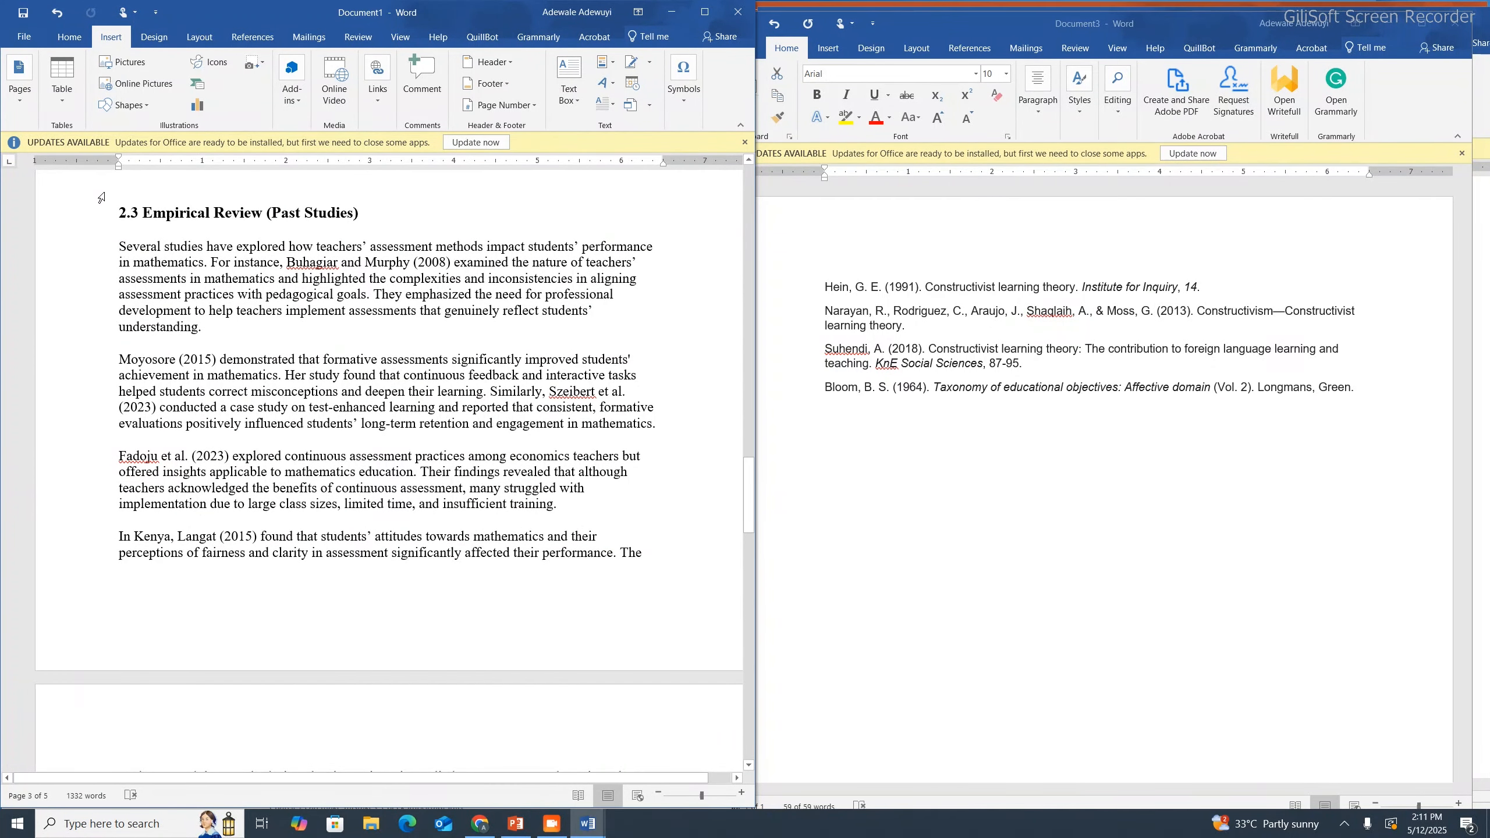
drag(122, 206, 302, 317)
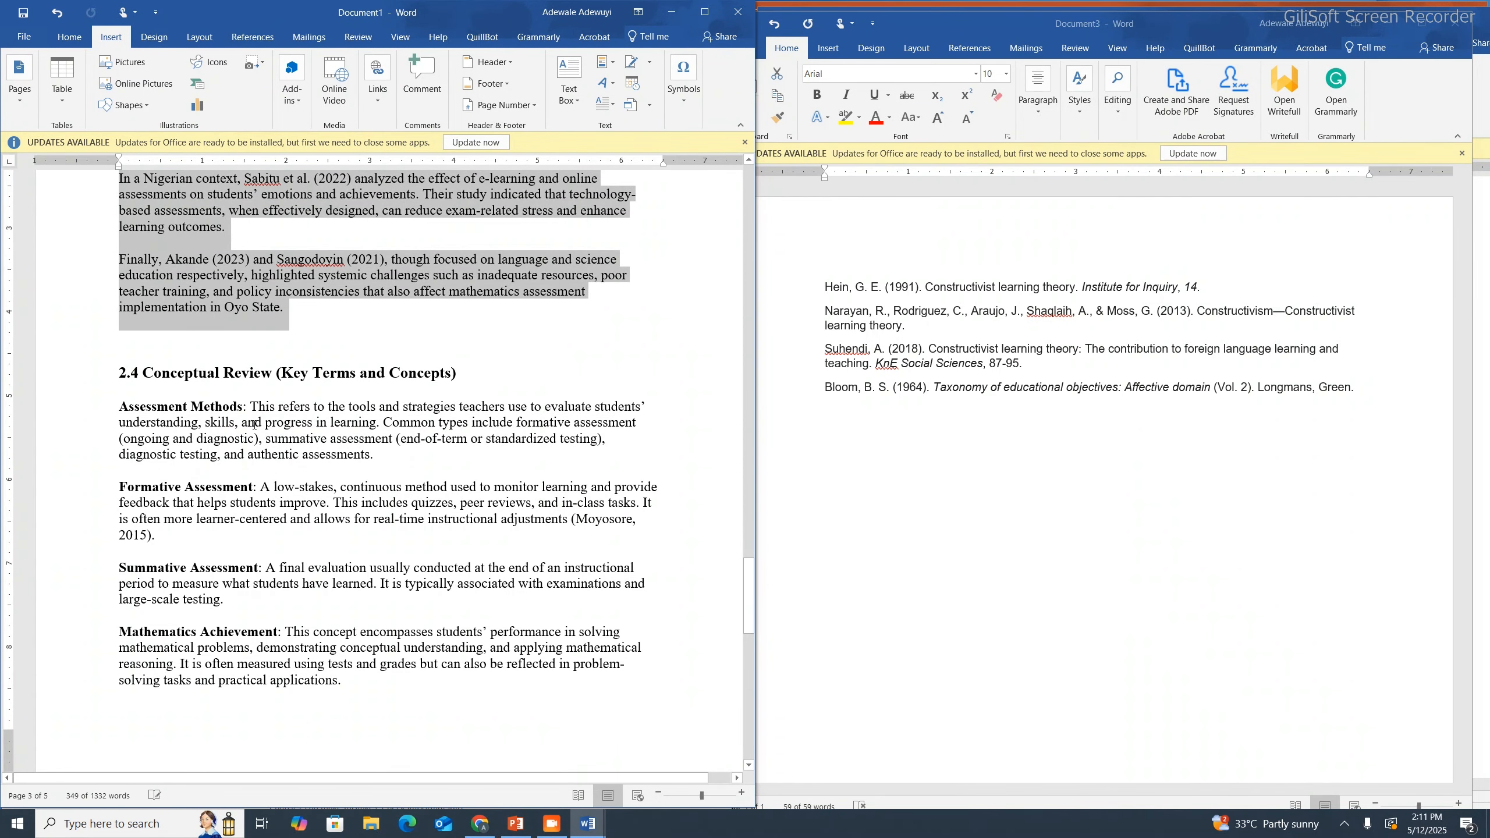
click(232, 437)
drag(122, 374, 434, 416)
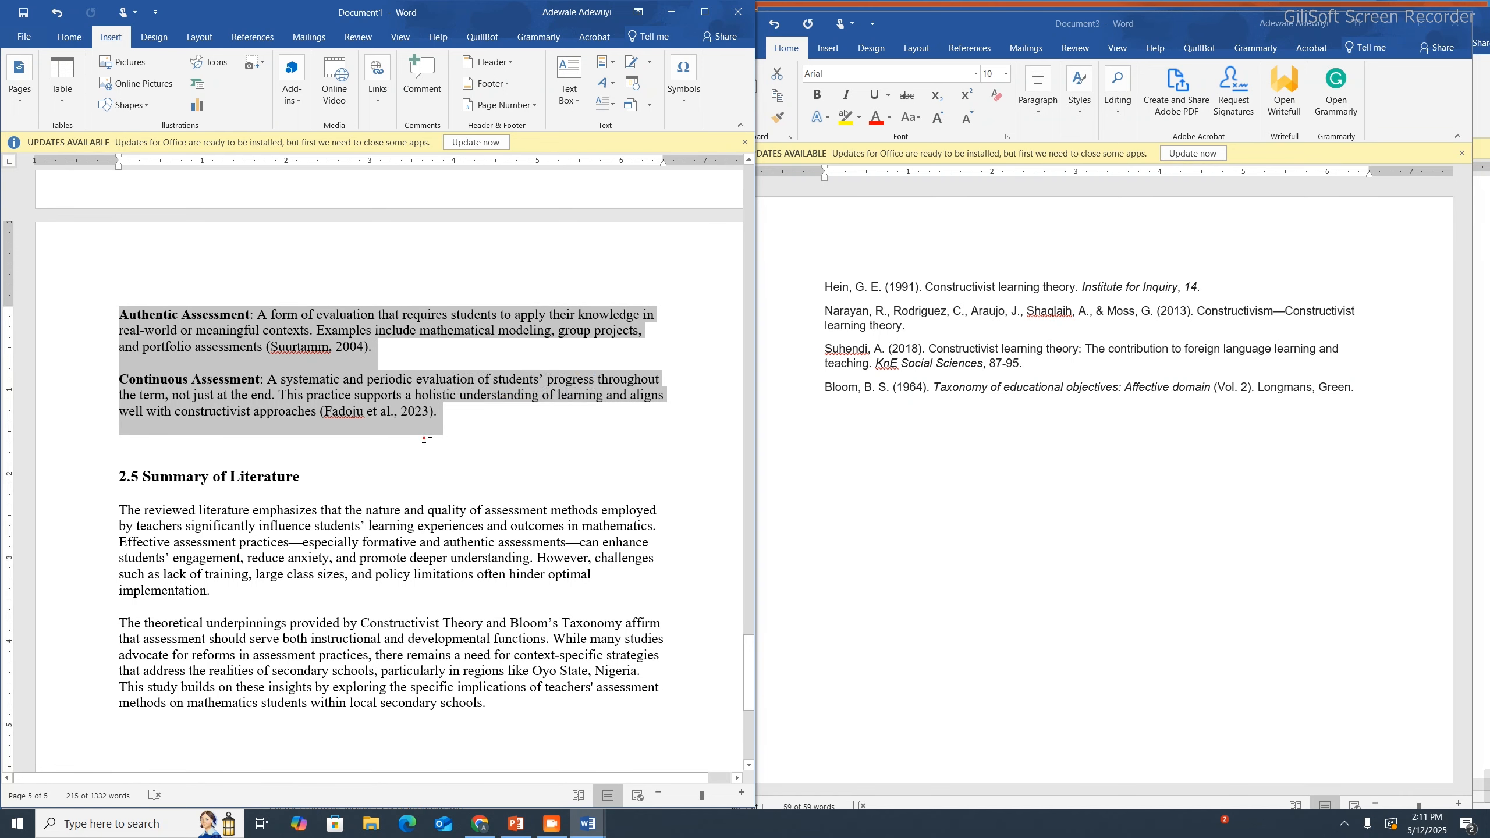
click(423, 438)
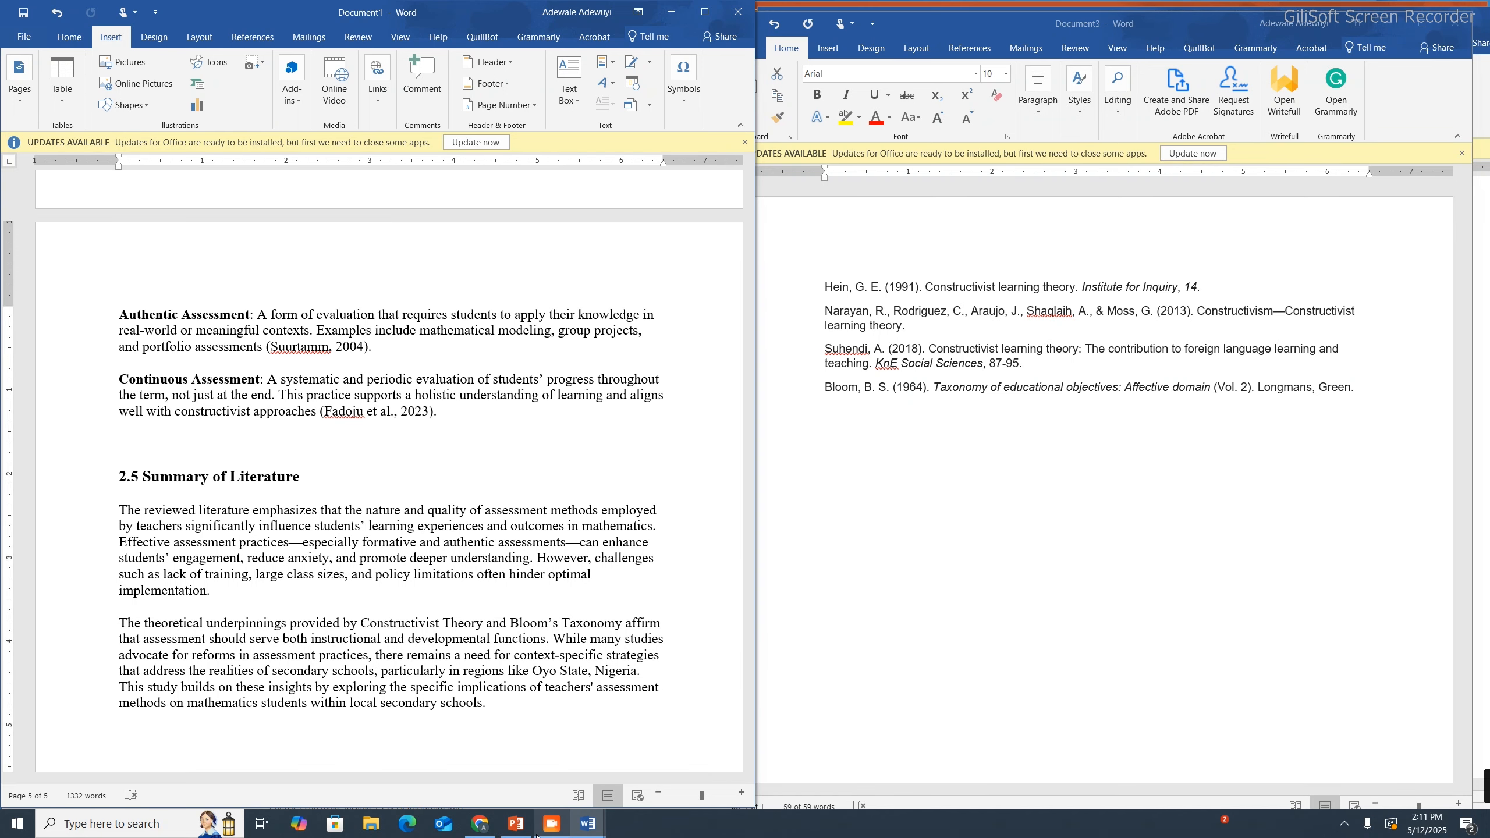
Switch to the PowerPoint slide "Understand What Chapter Two Should Contain" and compare its outline with all the sections of Document1
click(516, 824)
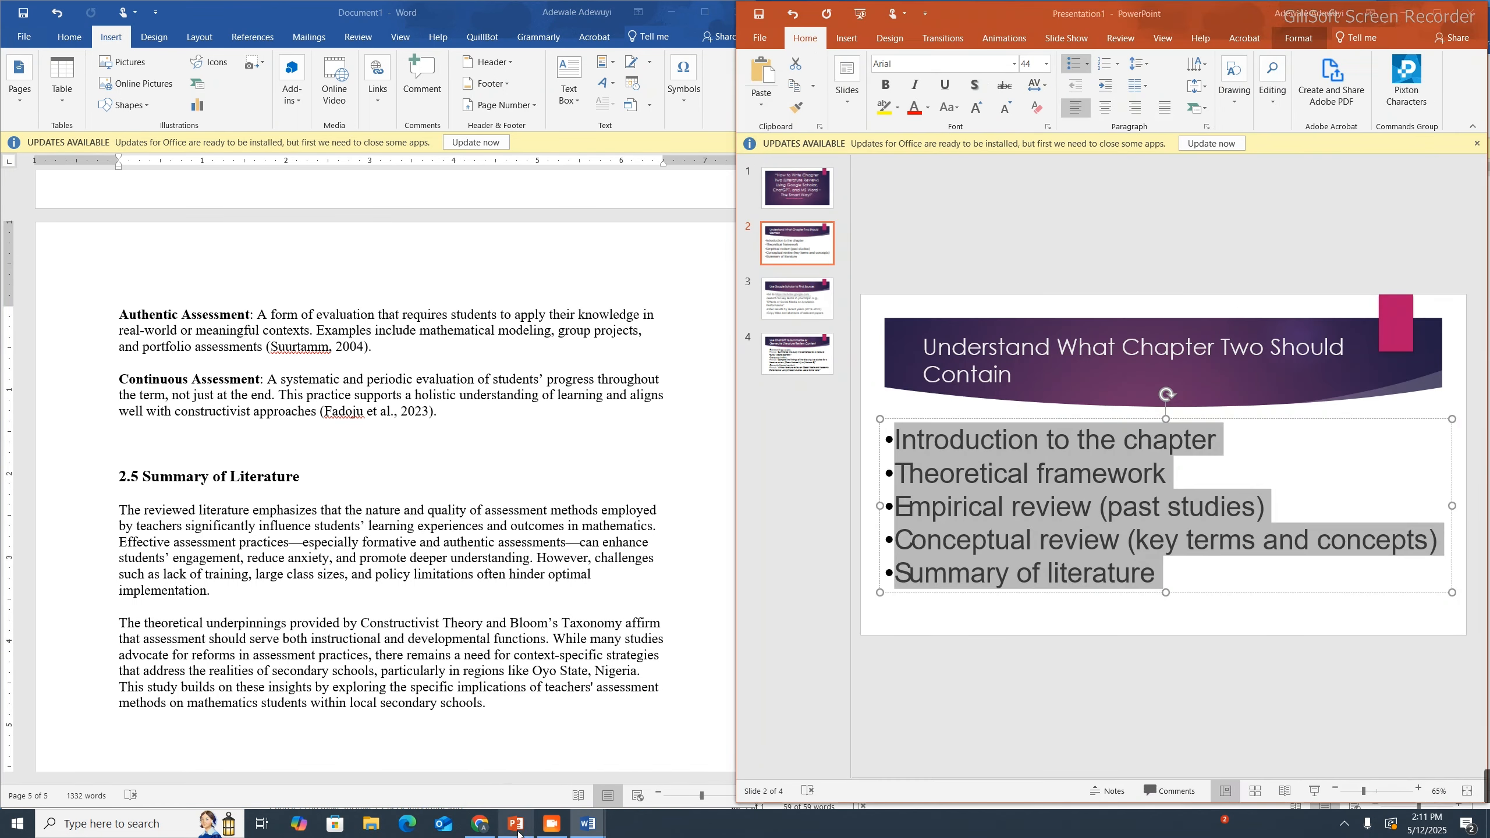
click(1074, 464)
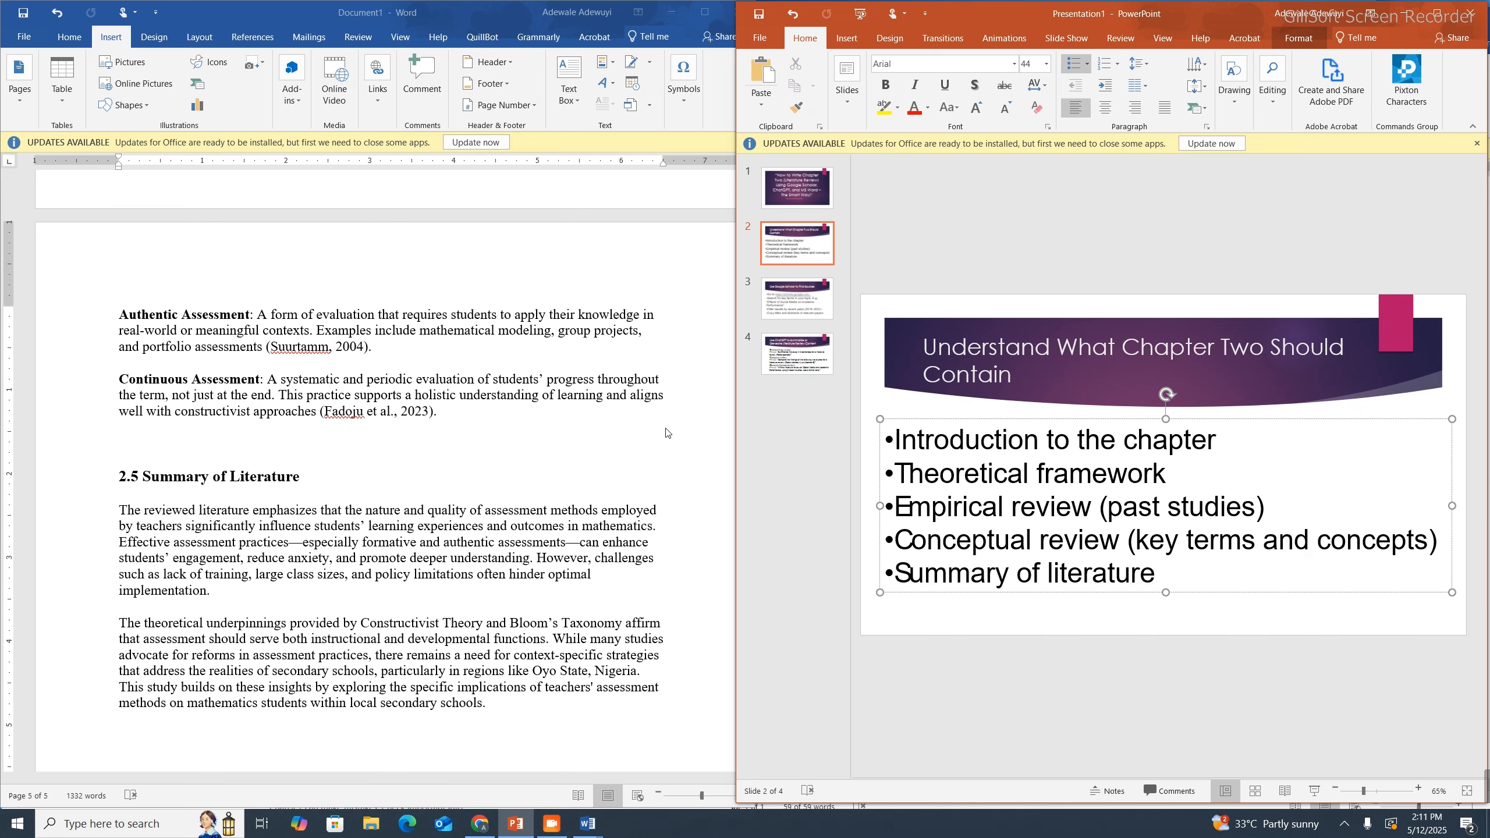
scroll(525, 466, up, 20)
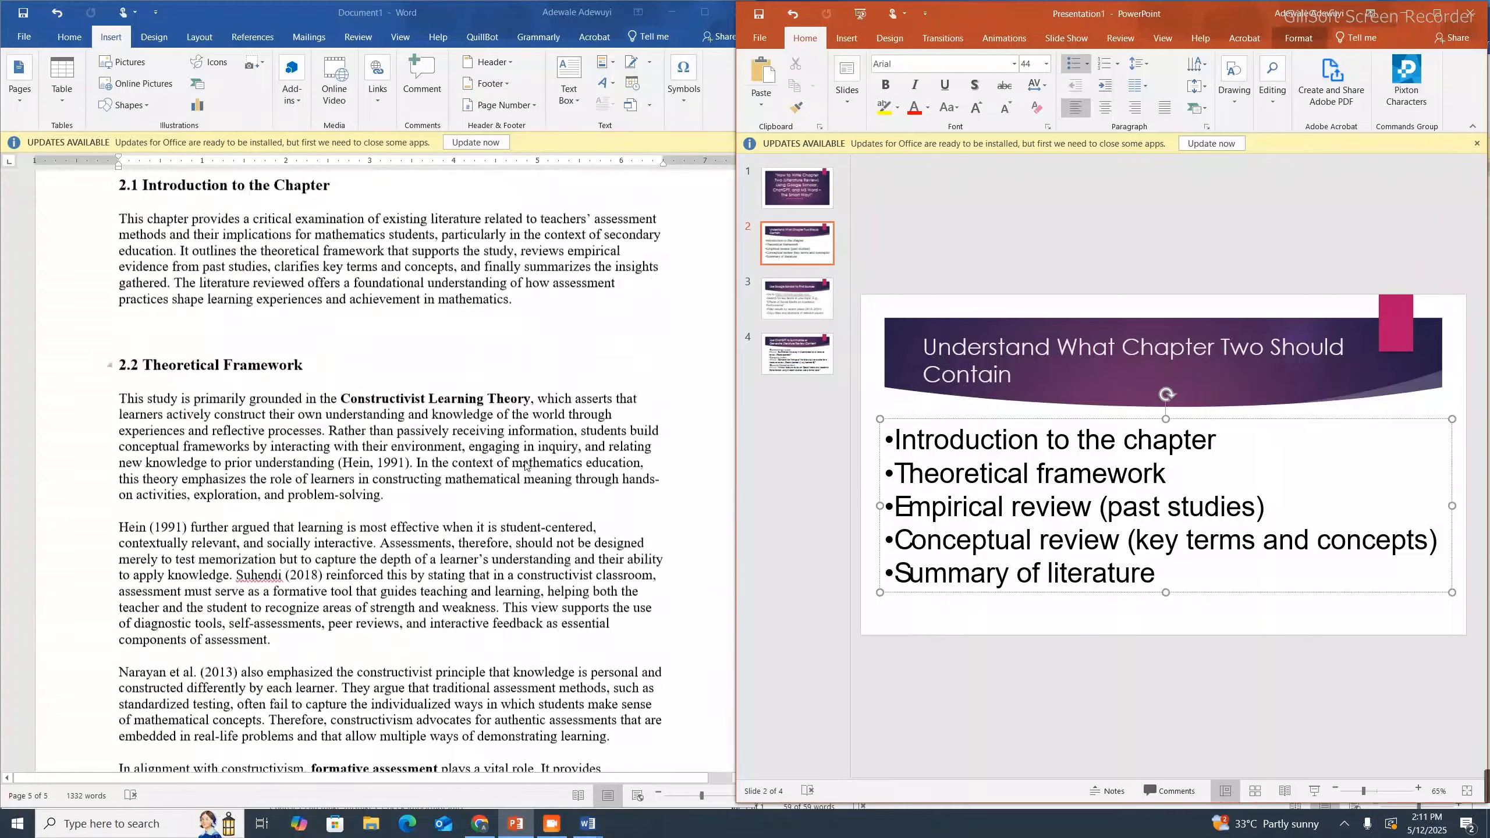
scroll(525, 466, up, 3)
scroll(524, 467, down, 15)
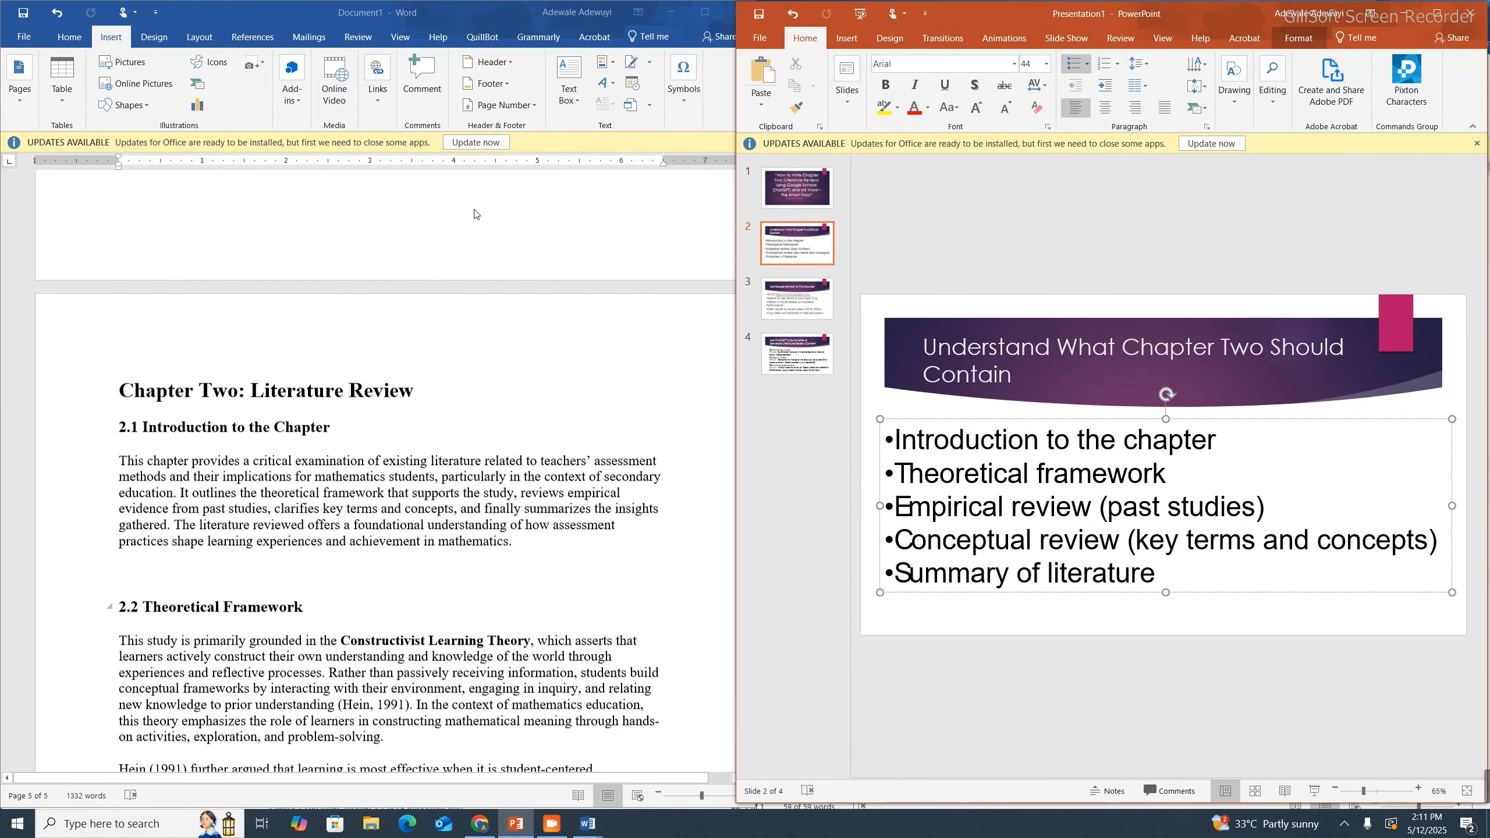
scroll(491, 515, down, 20)
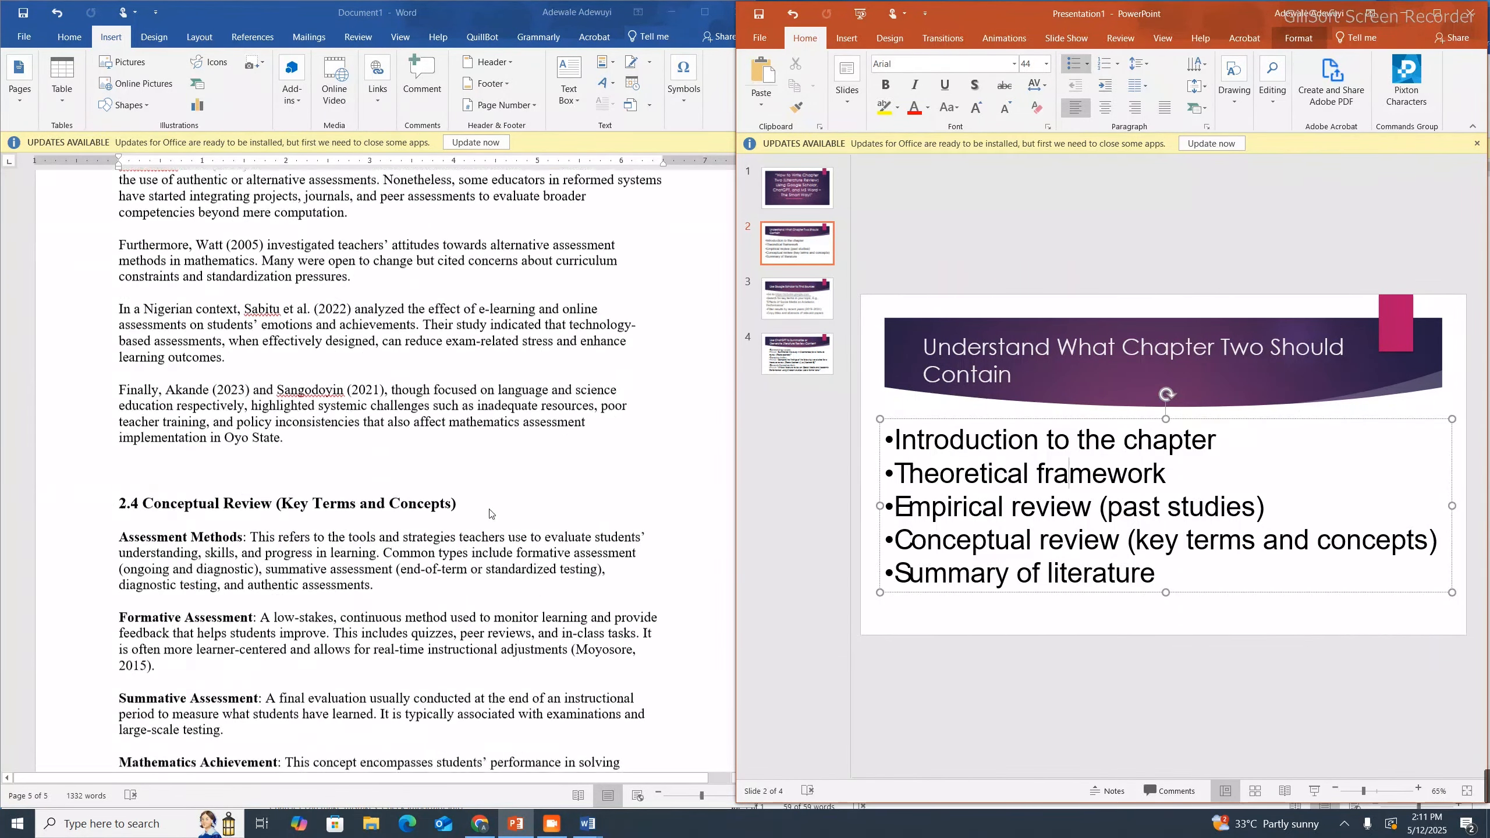
scroll(491, 514, down, 15)
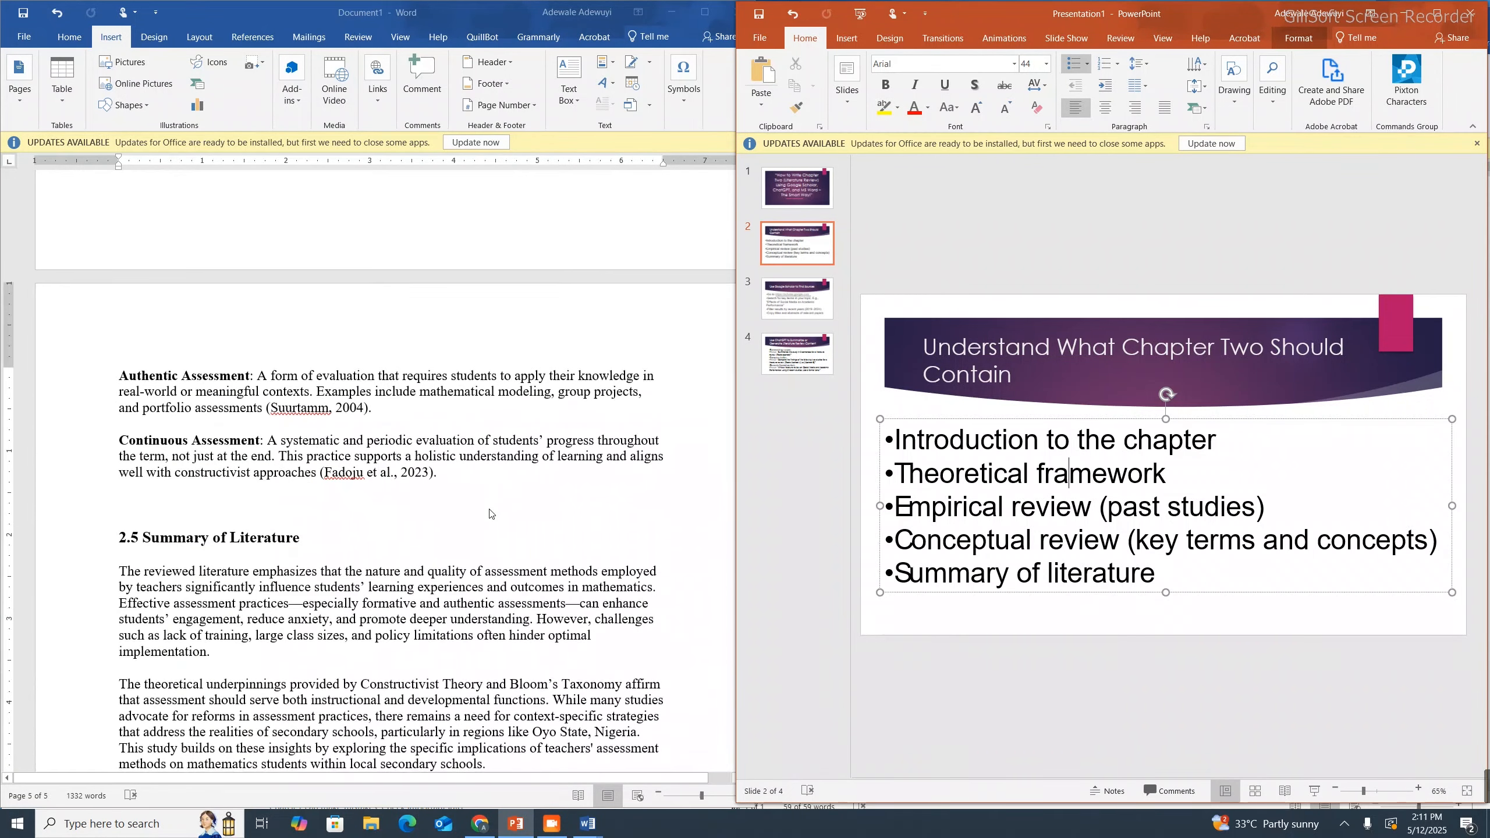
scroll(491, 514, down, 5)
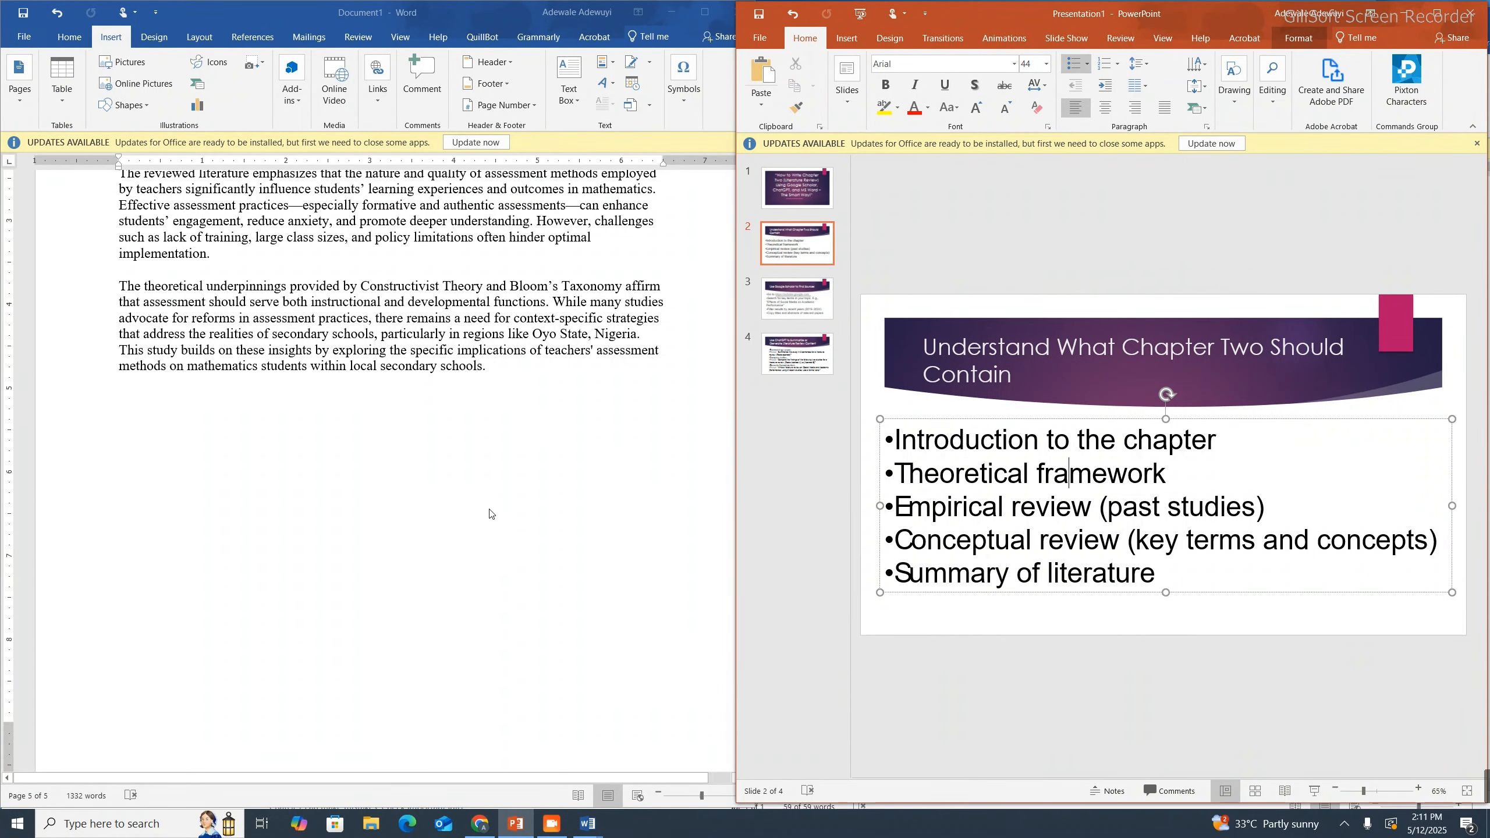